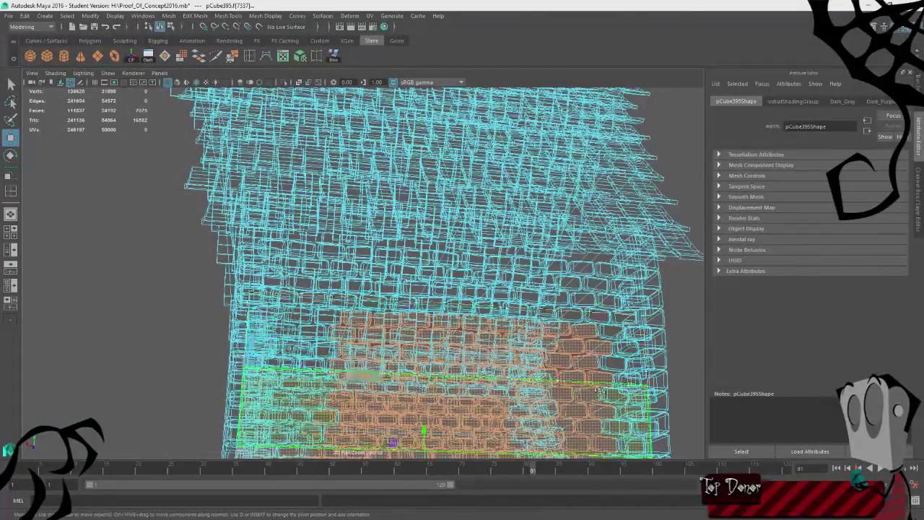
# - Exclude the wall plank from the selection, delete the selected bricks covering the middle of the walls, and switch to shaded display
pyautogui.keyDown('alt'); pyautogui.moveTo(602, 390); pyautogui.dragTo(578, 379); pyautogui.keyUp('alt')
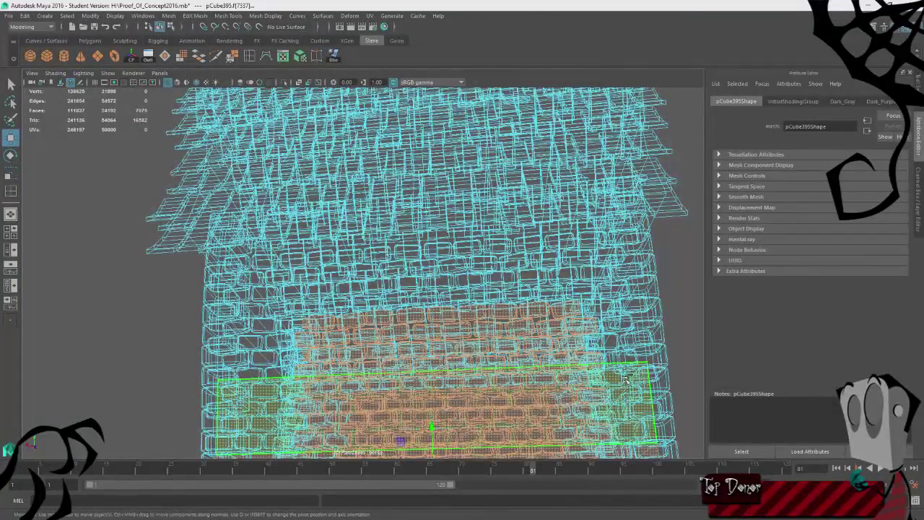
pyautogui.keyDown('alt'); pyautogui.moveTo(466, 317); pyautogui.dragTo(571, 325); pyautogui.keyUp('alt')
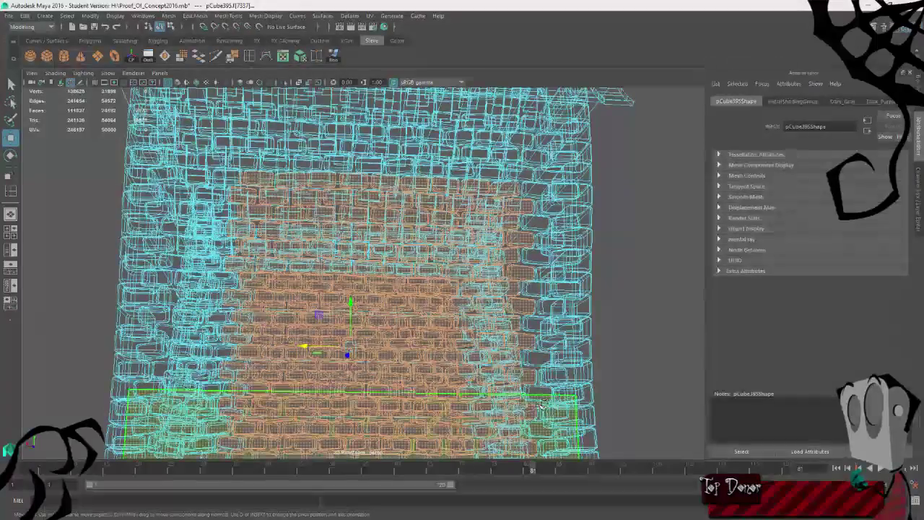
pyautogui.keyDown('ctrl'); pyautogui.click(541, 406); pyautogui.keyUp('ctrl')
pyautogui.press('Delete')
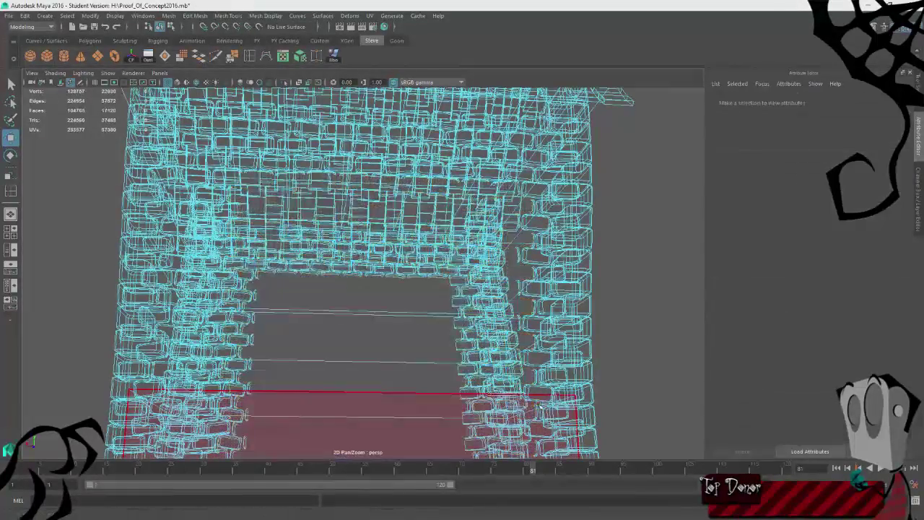
pyautogui.keyDown('alt'); pyautogui.moveTo(266, 334); pyautogui.dragTo(386, 306); pyautogui.keyUp('alt')
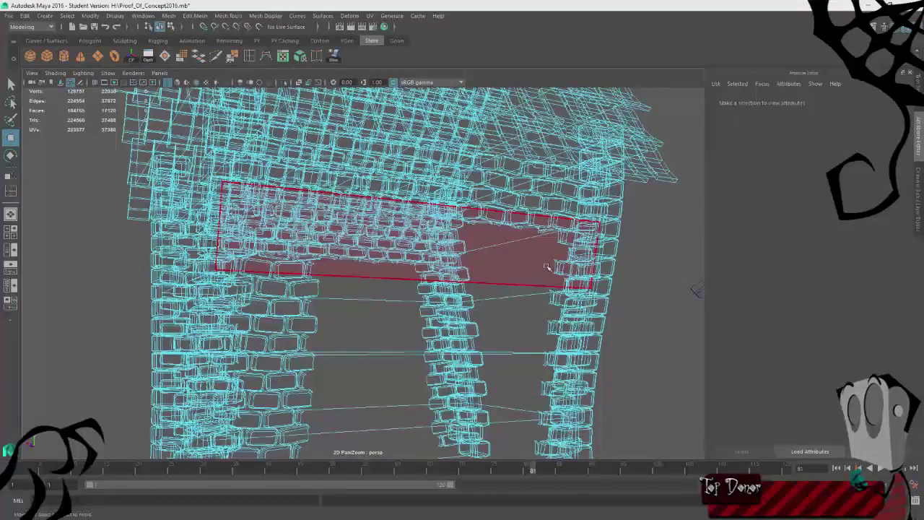
pyautogui.press('5')
pyautogui.scroll(-3, 546, 263)
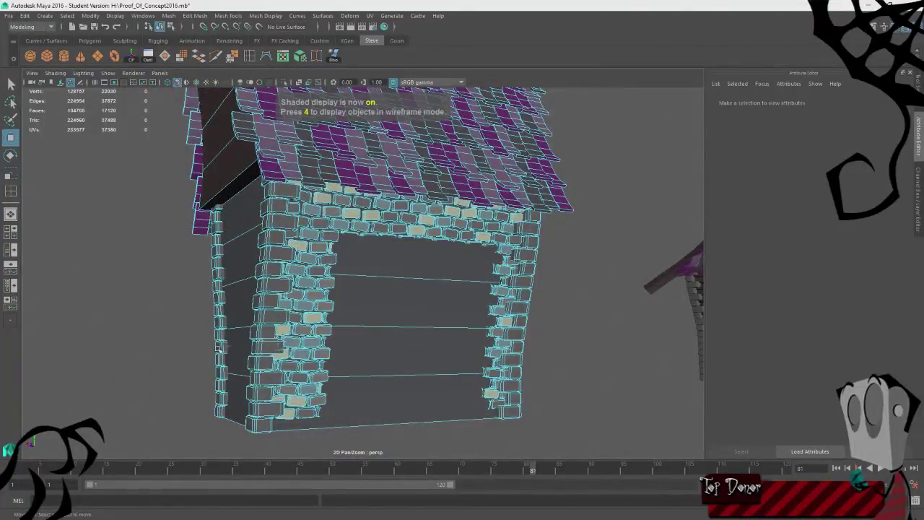
# - Delete several bricks in the middle of the upper rows between the eave and the bare wall area
pyautogui.keyDown('alt'); pyautogui.moveTo(216, 349); pyautogui.dragTo(327, 247); pyautogui.keyUp('alt')
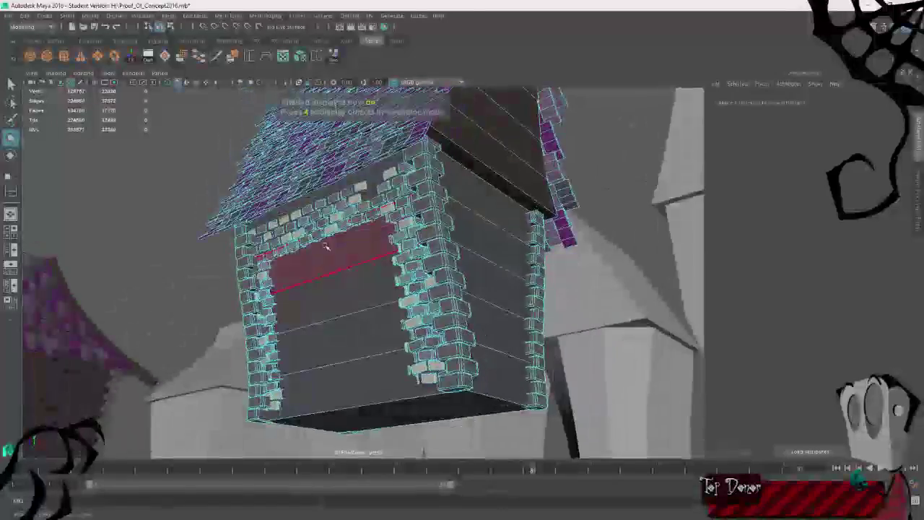
pyautogui.click(359, 188)
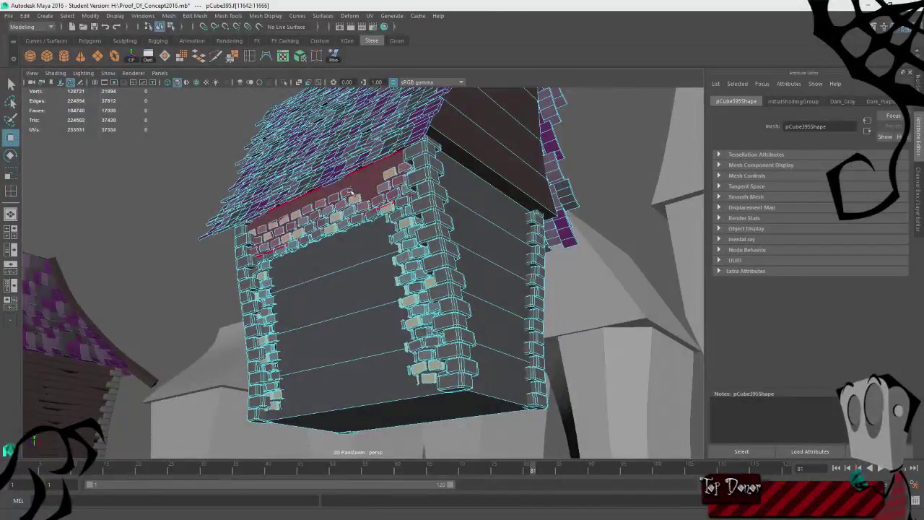
pyautogui.click(351, 192)
pyautogui.doubleClick(334, 217)
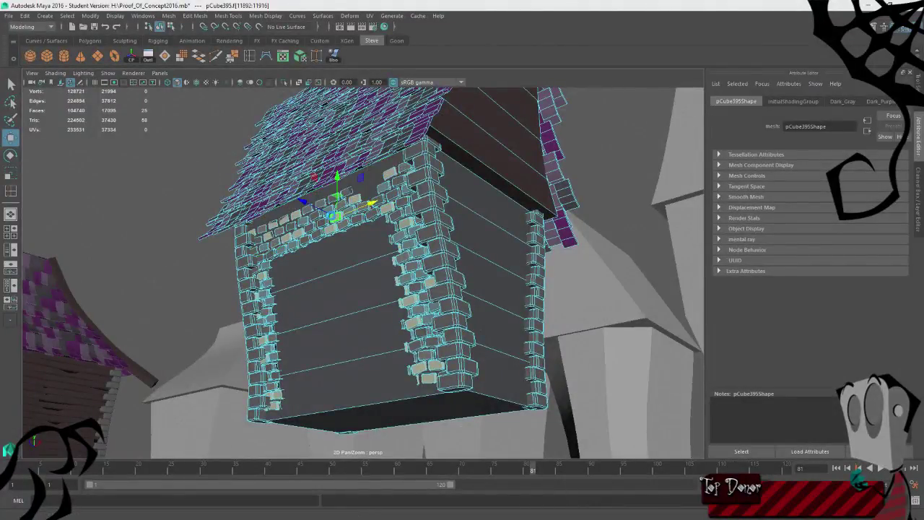
pyautogui.doubleClick(342, 206)
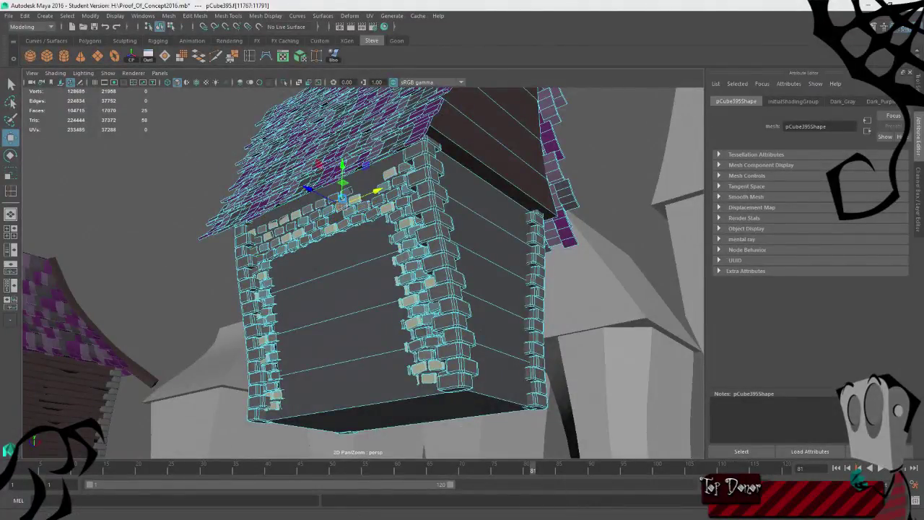
pyautogui.doubleClick(323, 205)
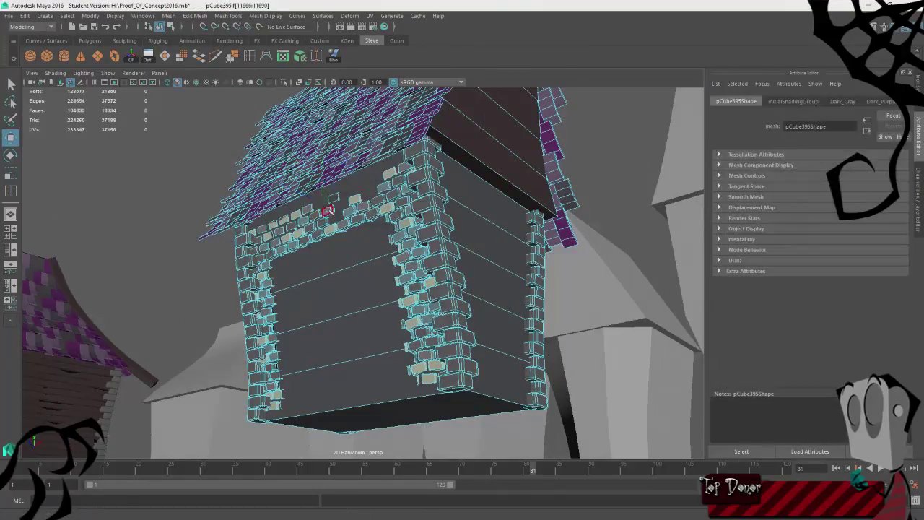
# - Remove more bricks from the rows under the eave, continuing from the middle toward the wall's far left corner
pyautogui.doubleClick(334, 203)
pyautogui.press('Delete')
pyautogui.doubleClick(308, 211)
pyautogui.press('Delete')
pyautogui.doubleClick(295, 217)
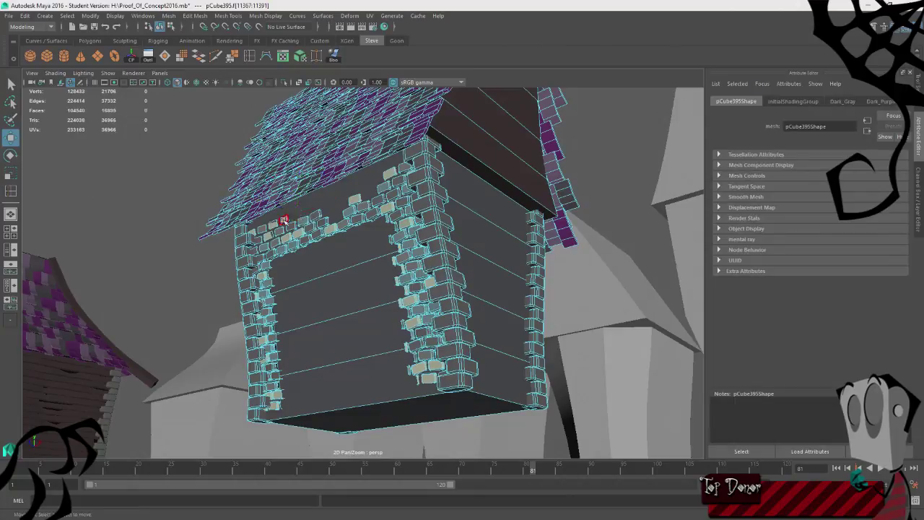
pyautogui.press('Delete')
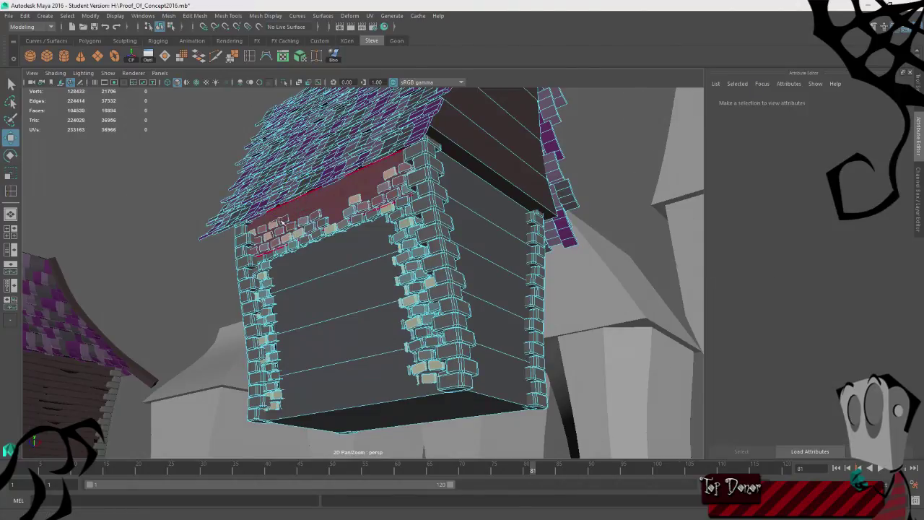
# - Delete scattered upper-row bricks just under the eave near the left corner of the wall
pyautogui.scroll(3, 285, 221)
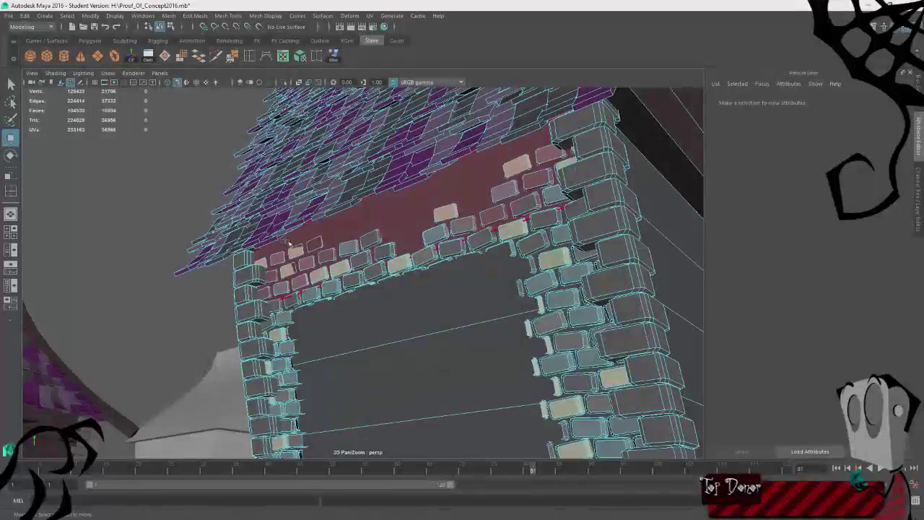
pyautogui.doubleClick(295, 253)
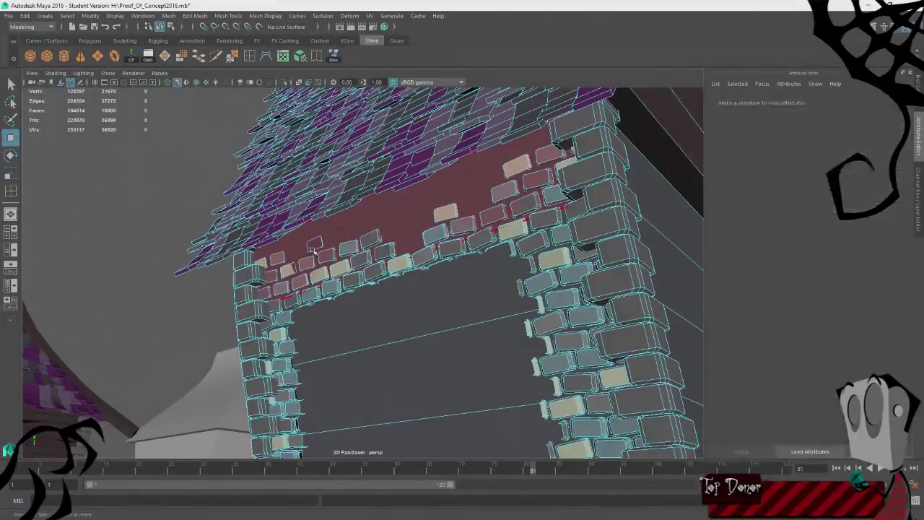
pyautogui.click(315, 246)
pyautogui.doubleClick(349, 247)
pyautogui.press('Delete')
pyautogui.scroll(3, 283, 218)
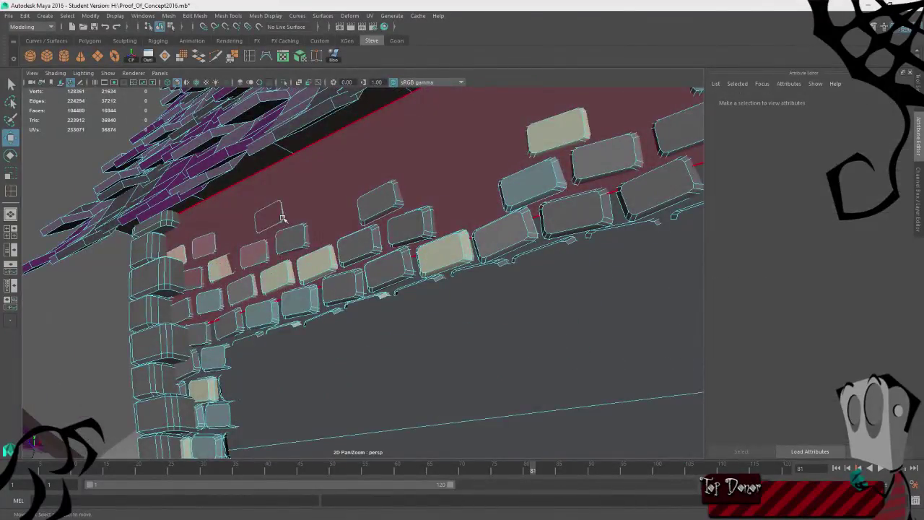
# - Delete the leftover flat brick under the eave and the upper bricks directly beside the left corner column
pyautogui.click(282, 218)
pyautogui.click(204, 247)
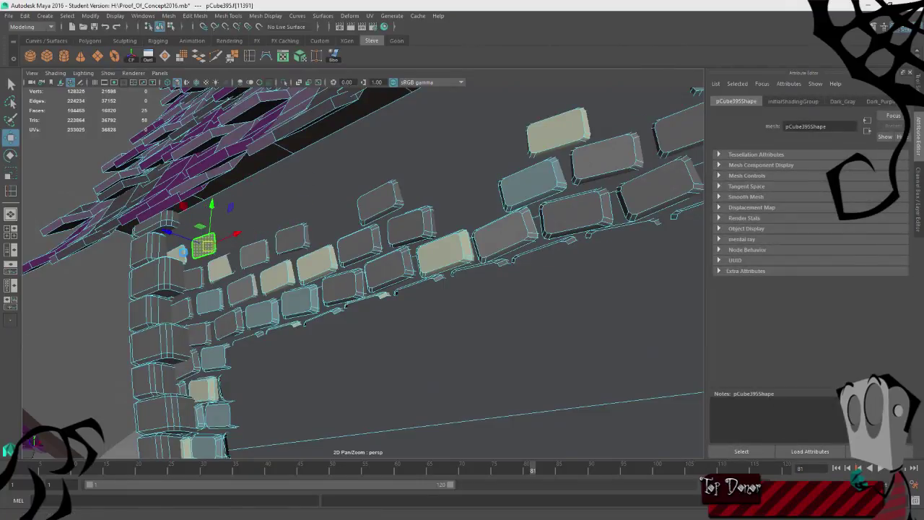
pyautogui.press('Delete')
pyautogui.doubleClick(181, 252)
pyautogui.press('Delete')
pyautogui.doubleClick(194, 278)
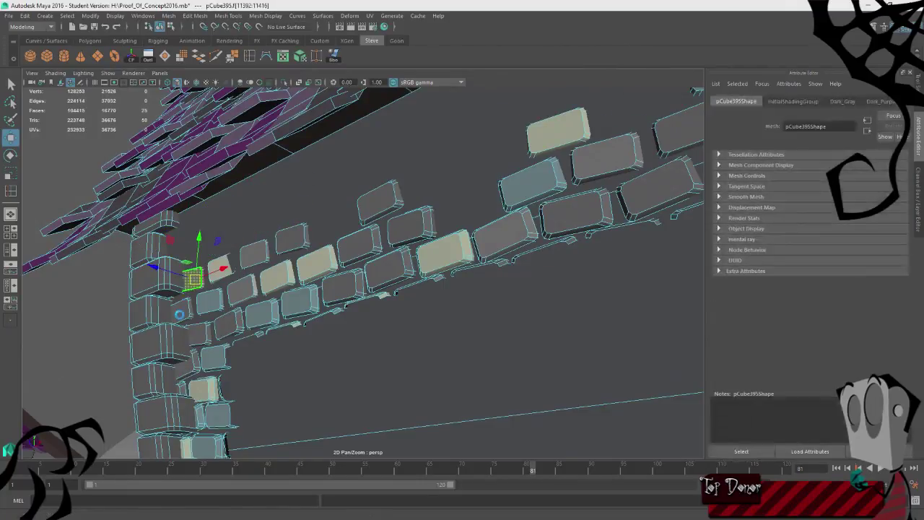
pyautogui.press('Delete')
pyautogui.doubleClick(181, 314)
pyautogui.press('Delete')
# - Delete the next bricks in the upper rows just past the ones removed beside the left corner column
pyautogui.doubleClick(210, 308)
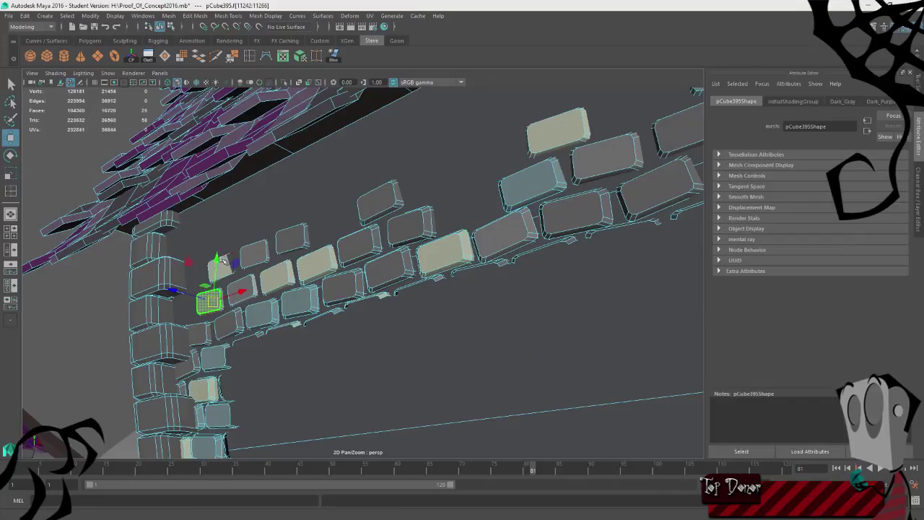
pyautogui.doubleClick(223, 259)
pyautogui.press('Delete')
pyautogui.doubleClick(260, 258)
pyautogui.press('Delete')
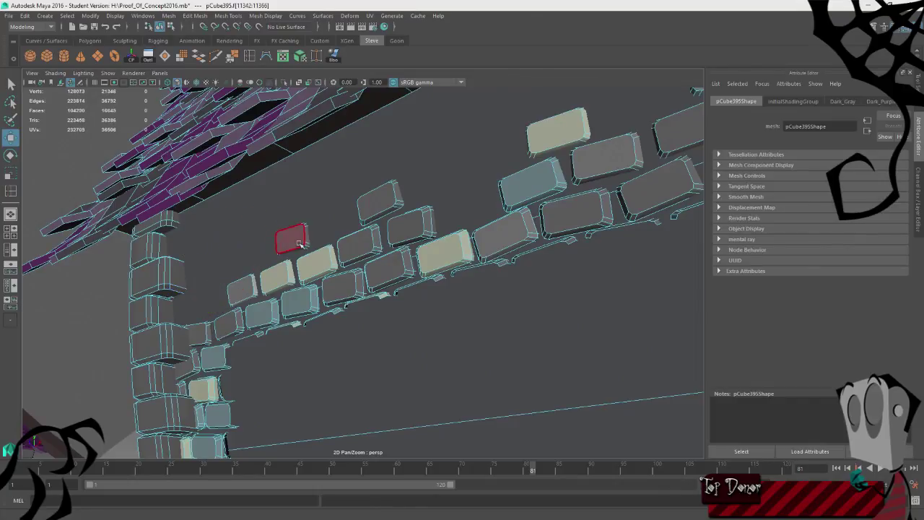
pyautogui.click(299, 244)
pyautogui.press('Delete')
# - Delete three bricks at the left end of the second-lowest row above the bare wall area
pyautogui.doubleClick(322, 270)
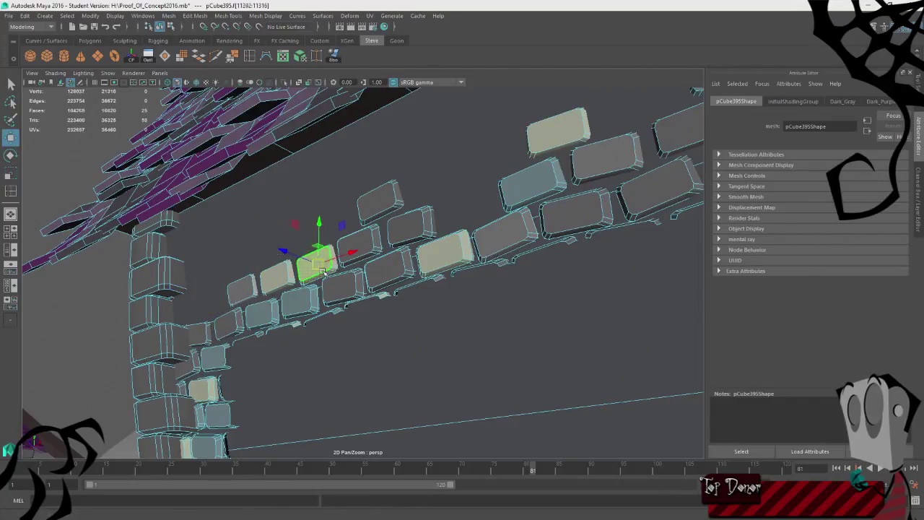
pyautogui.press('Delete')
pyautogui.doubleClick(275, 276)
pyautogui.press('Delete')
pyautogui.doubleClick(241, 289)
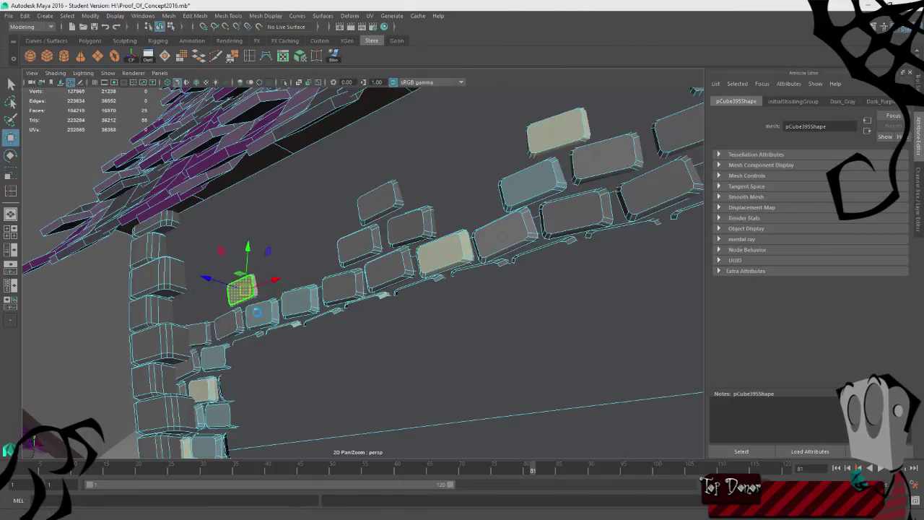
pyautogui.press('Delete')
# - Delete three bricks of the lowest row above the bare wall area, ending at the left corner column
pyautogui.doubleClick(262, 318)
pyautogui.press('Delete')
pyautogui.doubleClick(234, 328)
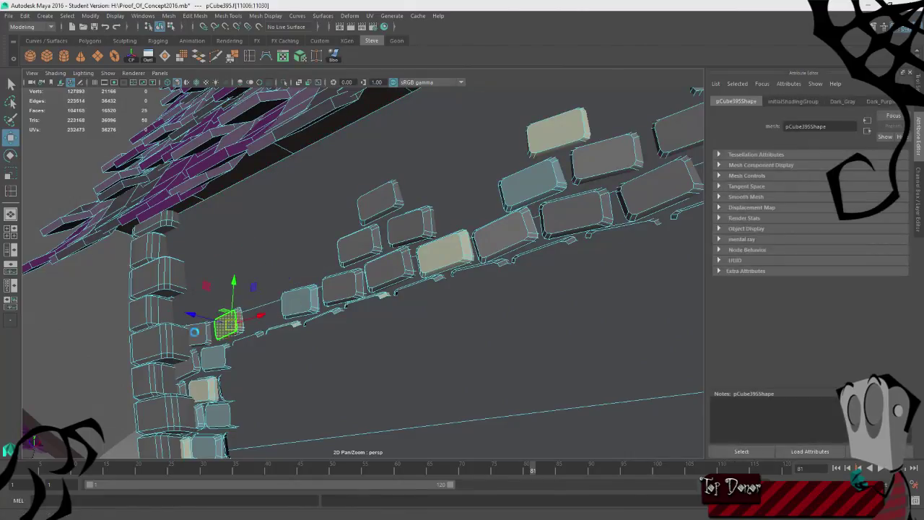
pyautogui.press('Delete')
pyautogui.doubleClick(195, 332)
pyautogui.press('Delete')
# - Delete the bricks and leftover side faces beside the left corner column, just below the lowest overhead row
pyautogui.doubleClick(186, 367)
pyautogui.press('Delete')
pyautogui.doubleClick(182, 388)
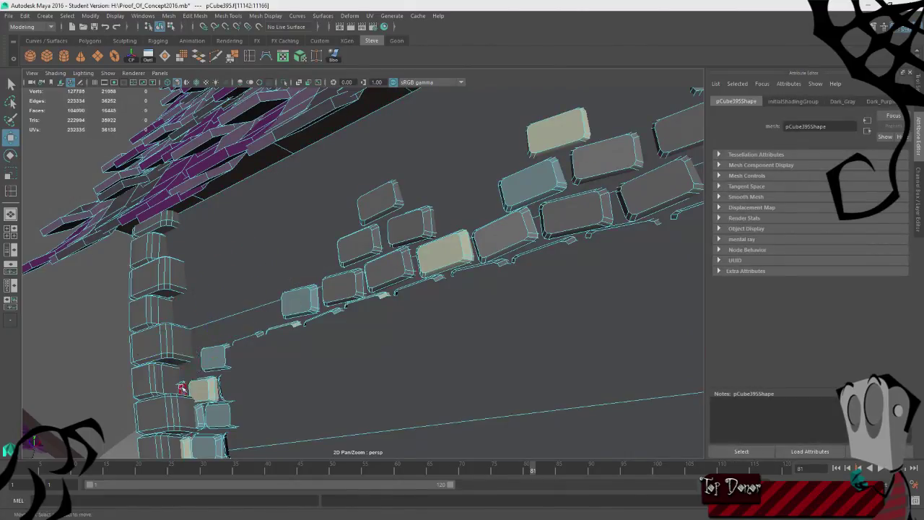
pyautogui.press('Delete')
pyautogui.doubleClick(210, 381)
pyautogui.press('Delete')
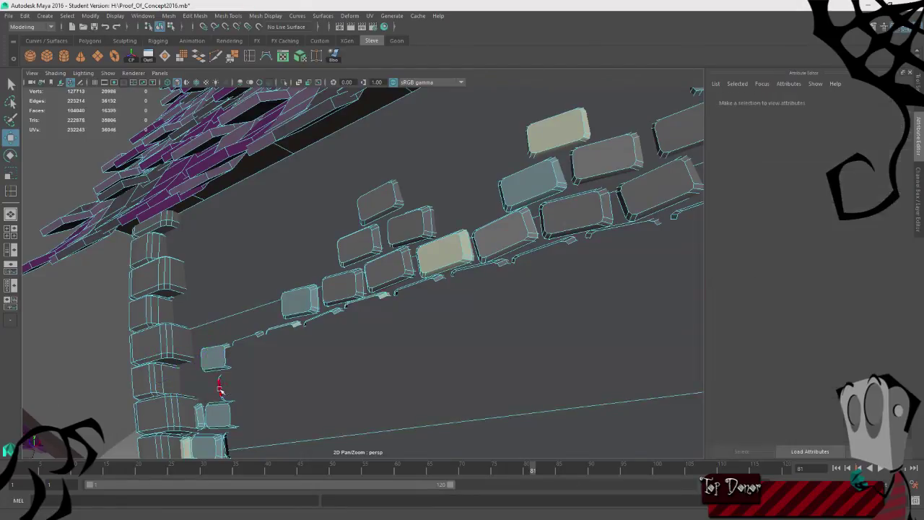
pyautogui.doubleClick(220, 387)
pyautogui.press('Delete')
# - Save the scene and accept the student version notice
pyautogui.press('q')
pyautogui.hotkey('ctrl', 's')
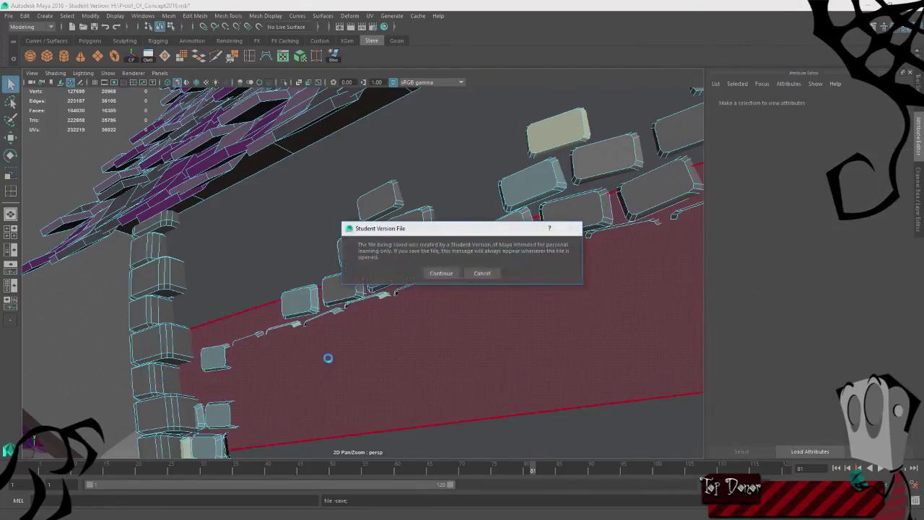
pyautogui.click(439, 272)
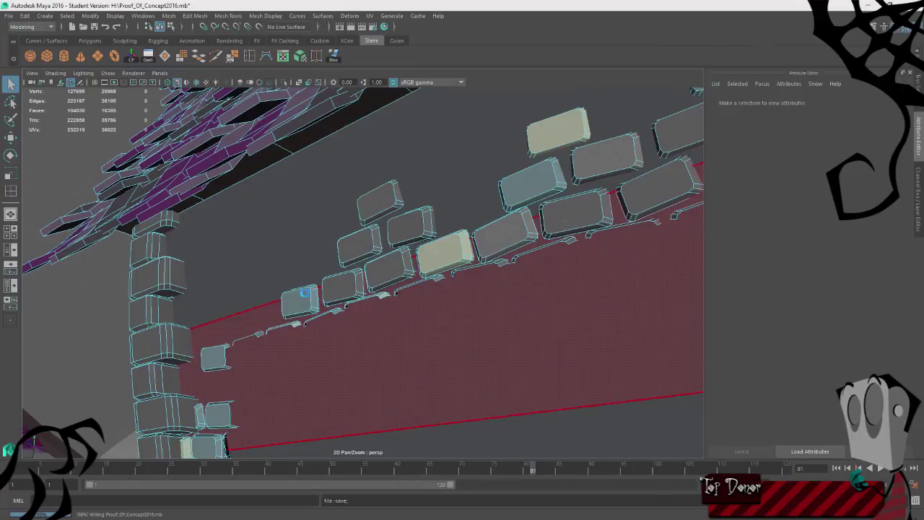
# - Delete the leftmost remaining brick of the lowest overhead row and the thin brick remnants beneath it
pyautogui.click(306, 293)
pyautogui.press('w')
pyautogui.press('Delete')
pyautogui.click(333, 312)
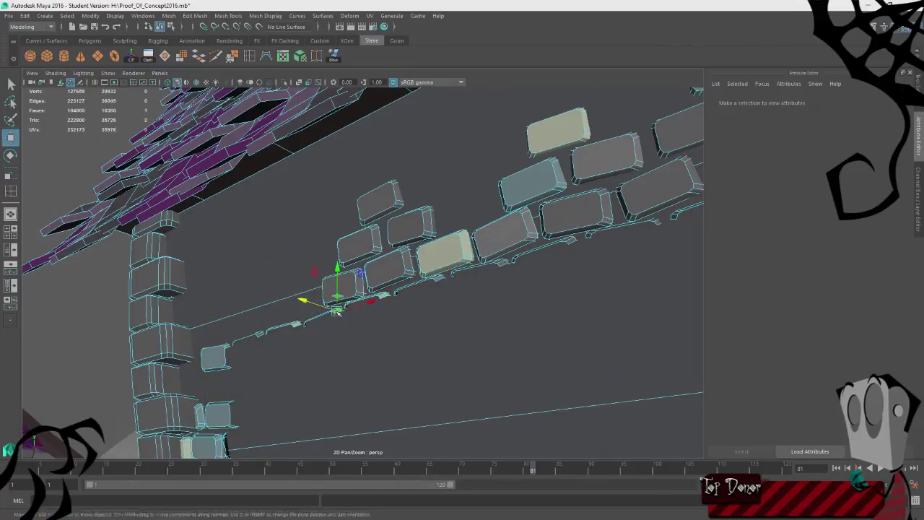
pyautogui.press('Delete')
pyautogui.click(335, 312)
pyautogui.press('Delete')
# - Examine the house from several sides and among the neighbouring buildings, ending facing the partly cleared brick wall
pyautogui.scroll(-5, 338, 319)
pyautogui.keyDown('alt'); pyautogui.moveTo(339, 319); pyautogui.dragTo(471, 332); pyautogui.keyUp('alt')
pyautogui.keyDown('alt'); pyautogui.moveTo(548, 358); pyautogui.dragTo(310, 365, button='middle'); pyautogui.keyUp('alt')
pyautogui.keyDown('alt'); pyautogui.moveTo(563, 358); pyautogui.dragTo(535, 332); pyautogui.keyUp('alt')
pyautogui.scroll(4, 498, 317)
pyautogui.keyDown('alt'); pyautogui.moveTo(490, 311); pyautogui.dragTo(595, 217); pyautogui.keyUp('alt')
pyautogui.scroll(-8, 255, 299)
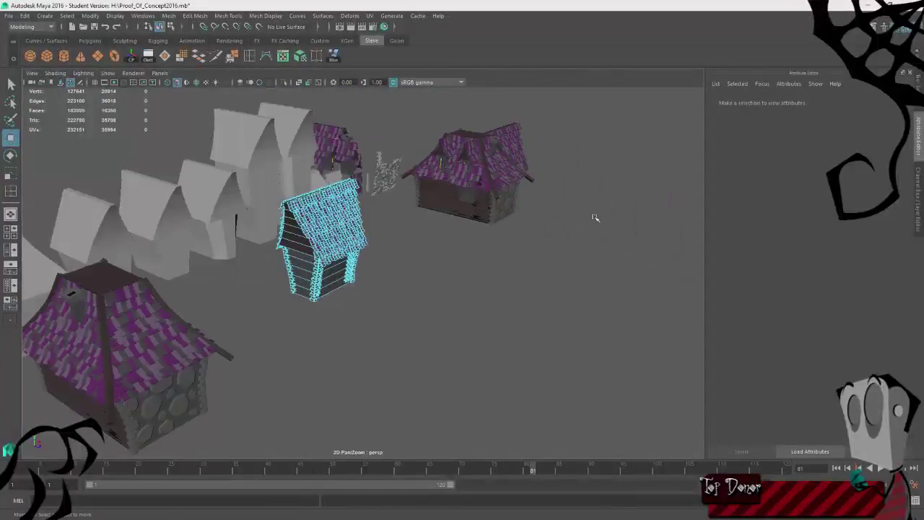
pyautogui.keyDown('alt'); pyautogui.moveTo(509, 148); pyautogui.dragTo(346, 310); pyautogui.keyUp('alt')
pyautogui.scroll(6, 385, 340)
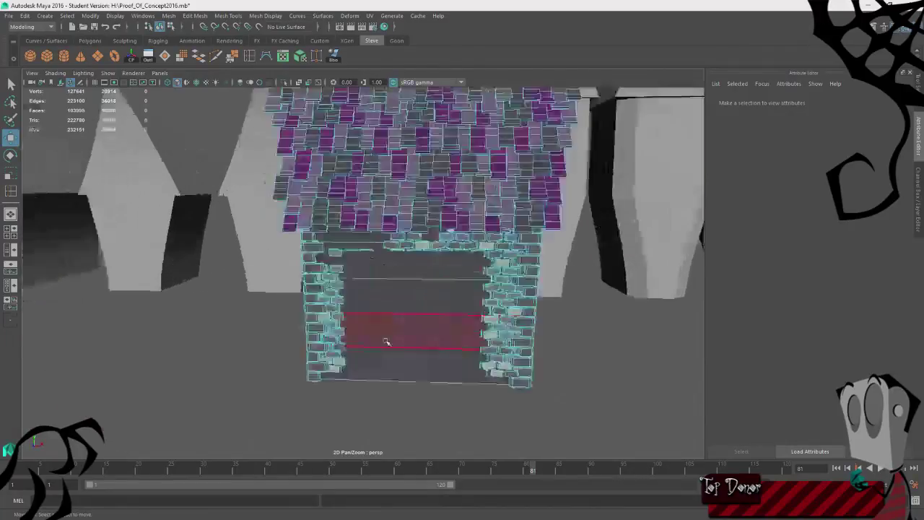
pyautogui.keyDown('alt'); pyautogui.moveTo(415, 322); pyautogui.dragTo(410, 309); pyautogui.keyUp('alt')
# - Delete the isolated brick near the left corner column, the nearby brick slivers, and the first brick of the remaining overhead row
pyautogui.doubleClick(331, 285)
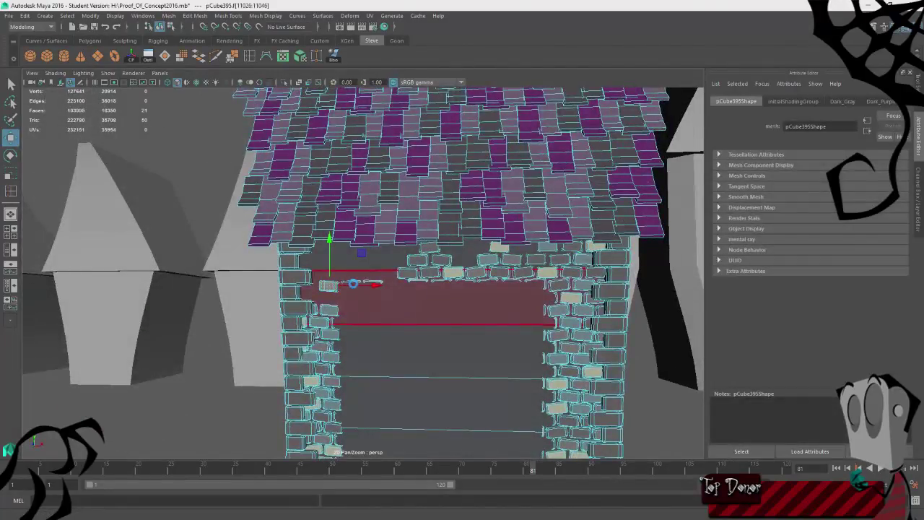
pyautogui.press('Delete')
pyautogui.click(357, 282)
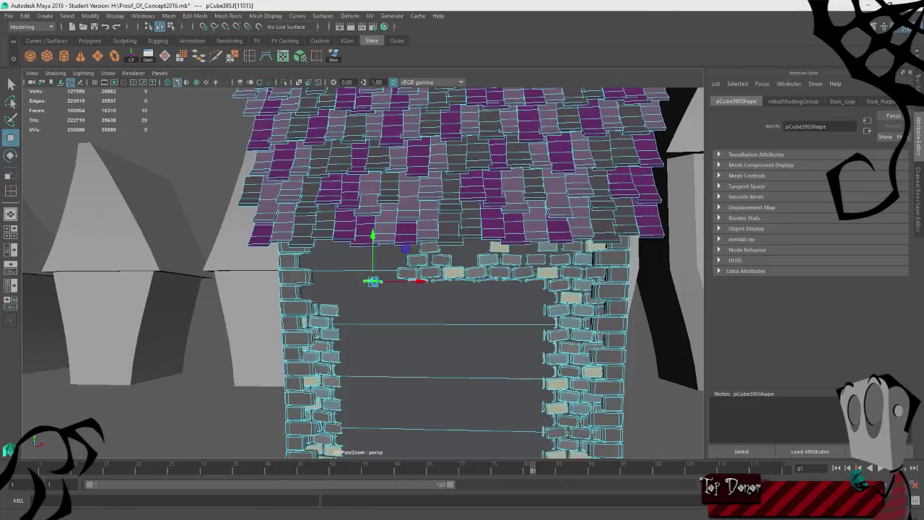
pyautogui.click(408, 274)
pyautogui.press('Delete')
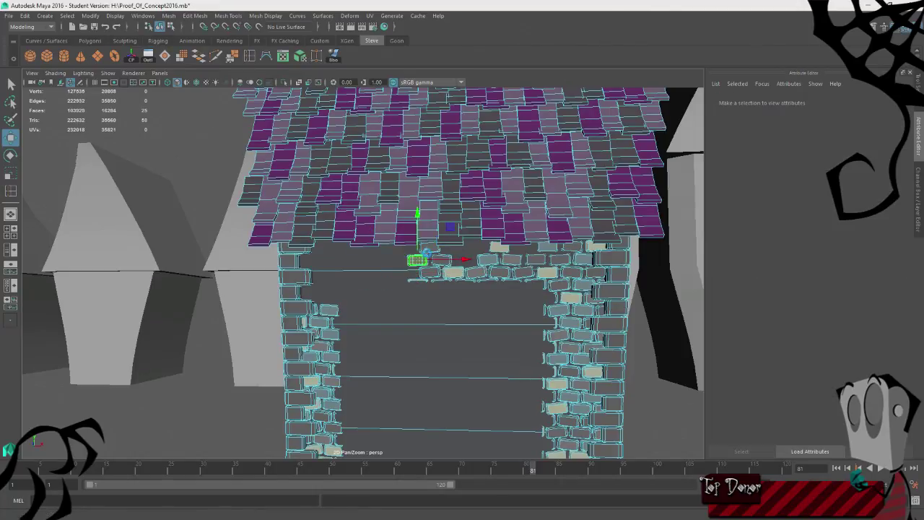
# - Delete the remaining overhead bricks left of the wall's middle, including the beige one in the lowest row
pyautogui.click(446, 258)
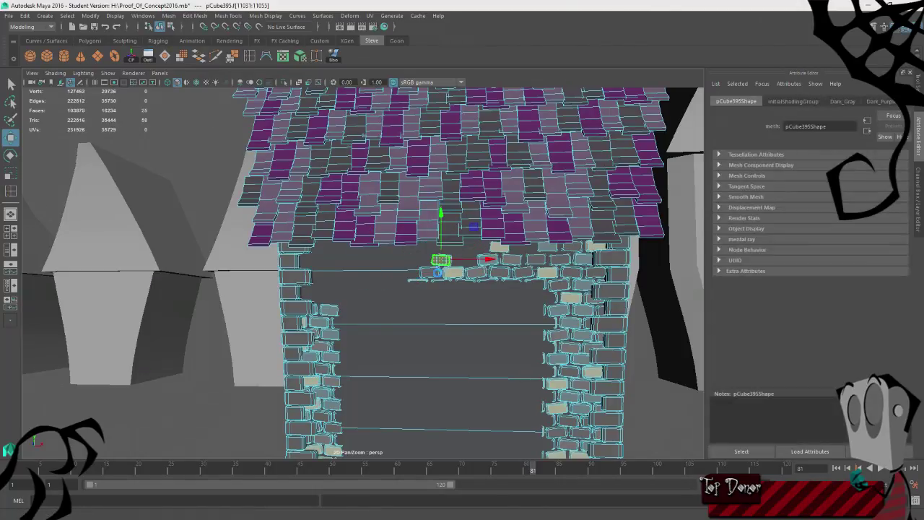
pyautogui.moveTo(442, 260); pyautogui.dragTo(429, 272)
pyautogui.press('Delete')
pyautogui.doubleClick(456, 277)
pyautogui.press('Delete')
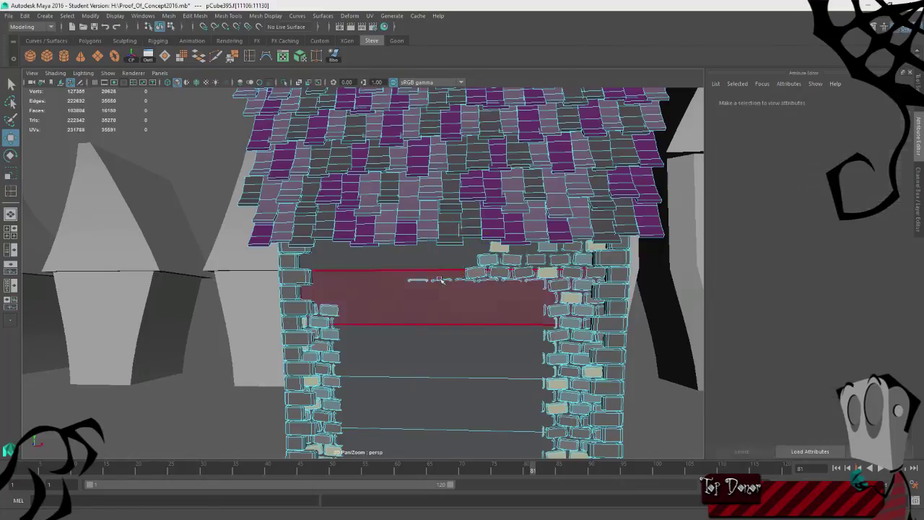
# - Delete the thin brick slivers on the bare wall to the left of the remaining overhead bricks
pyautogui.doubleClick(441, 280)
pyautogui.press('Delete')
pyautogui.doubleClick(417, 280)
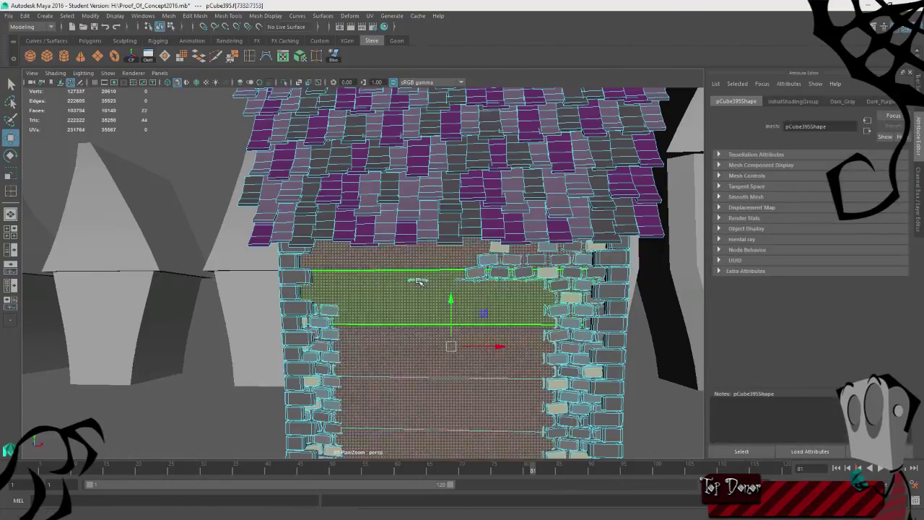
pyautogui.doubleClick(417, 279)
pyautogui.press('Delete')
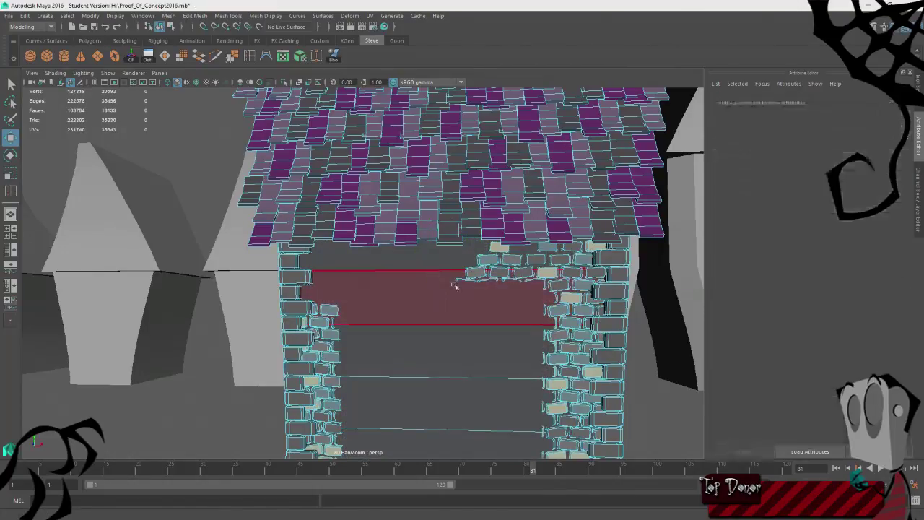
# - Delete the small bricks in the top two rows of the cluster beside the left corner column, including the beige piece
pyautogui.keyDown('alt'); pyautogui.moveTo(446, 296); pyautogui.dragTo(374, 312, button='middle'); pyautogui.keyUp('alt')
pyautogui.scroll(3, 363, 313)
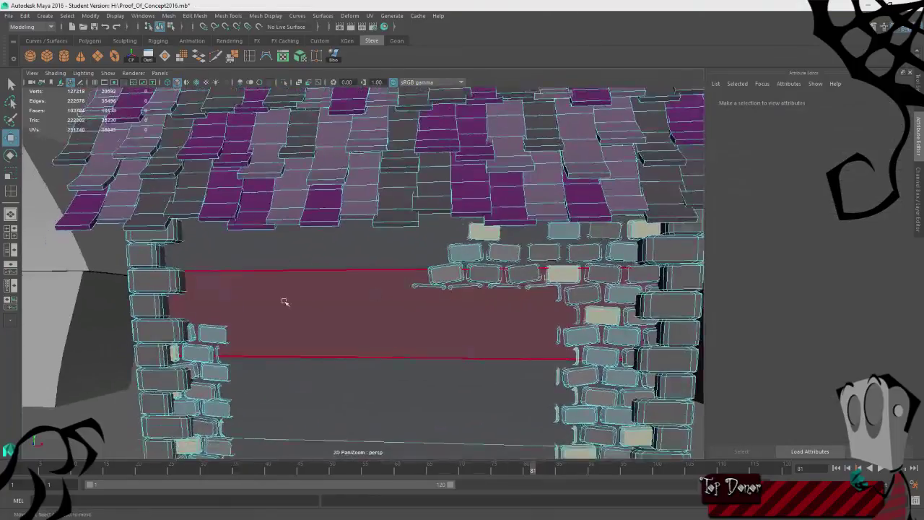
pyautogui.doubleClick(213, 335)
pyautogui.press('Delete')
pyautogui.doubleClick(192, 331)
pyautogui.press('Delete')
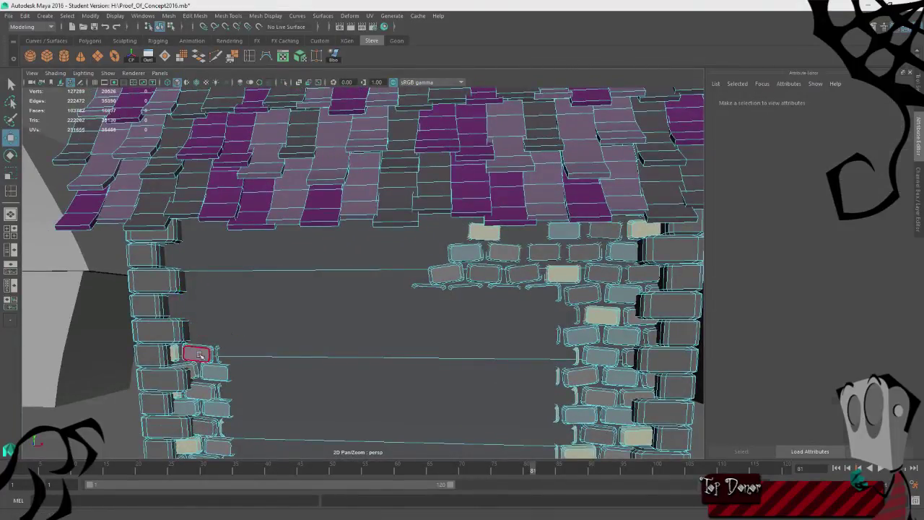
pyautogui.doubleClick(199, 353)
pyautogui.press('Delete')
pyautogui.doubleClick(175, 353)
pyautogui.press('Delete')
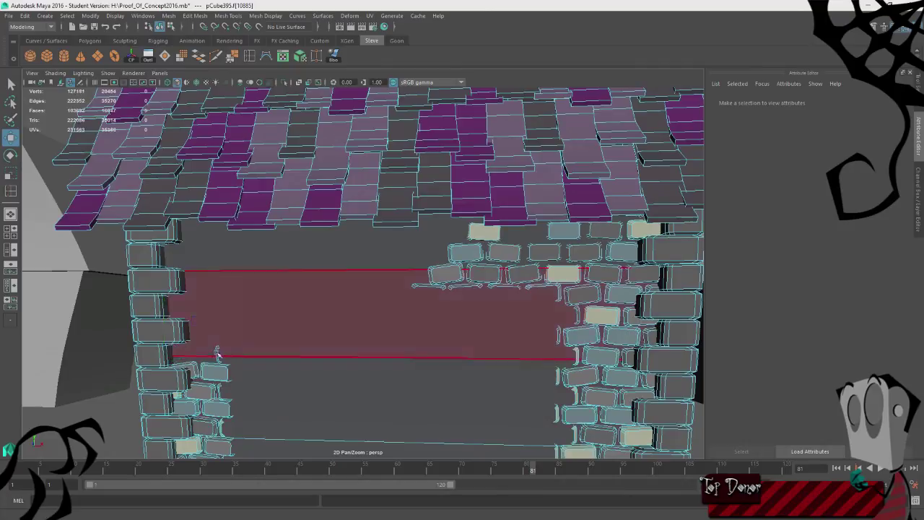
# - Delete the upright sliver and the topmost small bricks now remaining in the left cluster, working down two rows
pyautogui.click(217, 351)
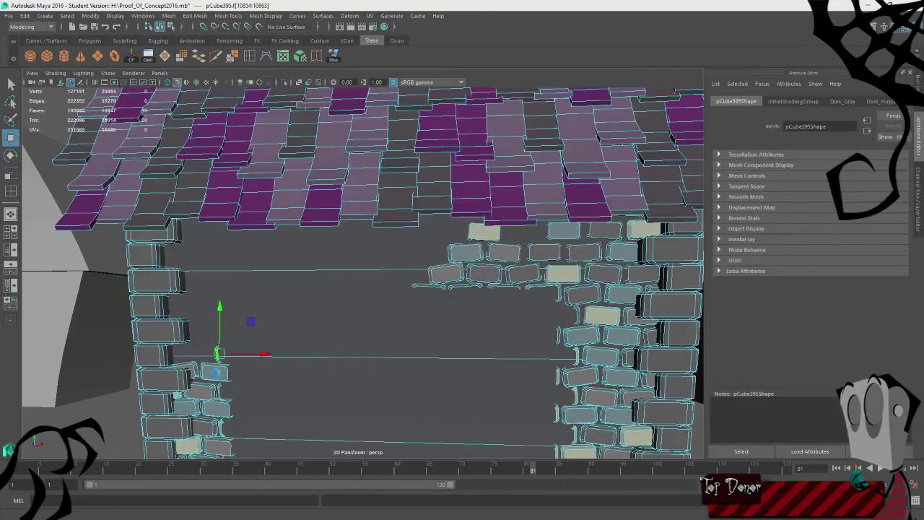
pyautogui.click(208, 371)
pyautogui.press('Delete')
pyautogui.click(194, 371)
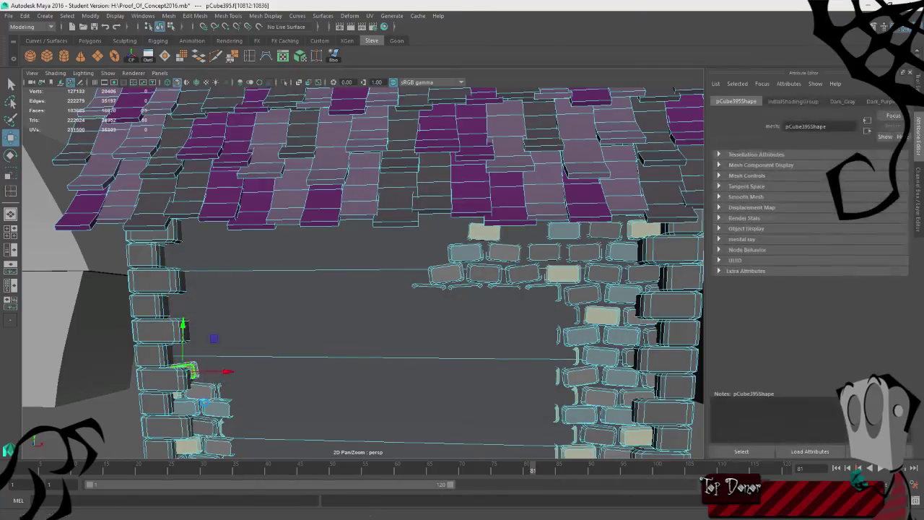
pyautogui.click(201, 392)
pyautogui.press('Delete')
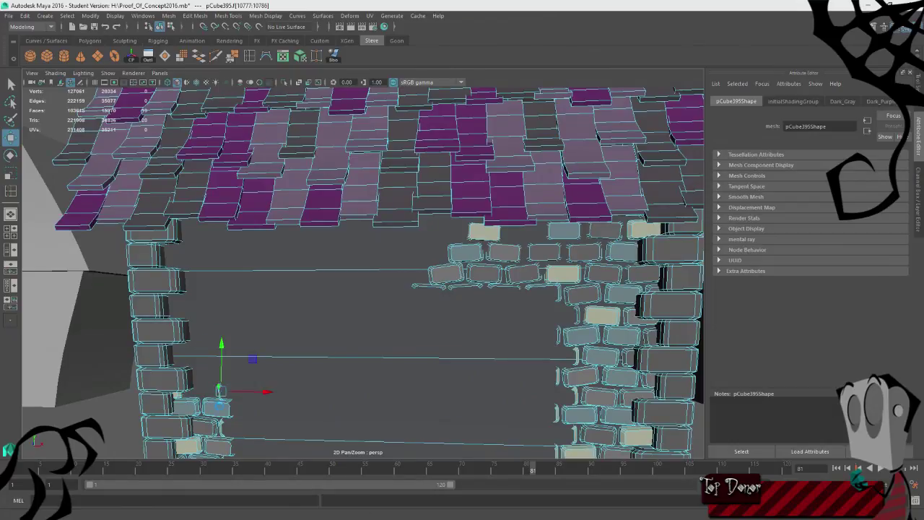
# - Delete the leftover sliver, the two bricks of the next row down, and the fragment beside them in the left cluster
pyautogui.press('Delete')
pyautogui.doubleClick(214, 408)
pyautogui.press('Delete')
pyautogui.doubleClick(183, 406)
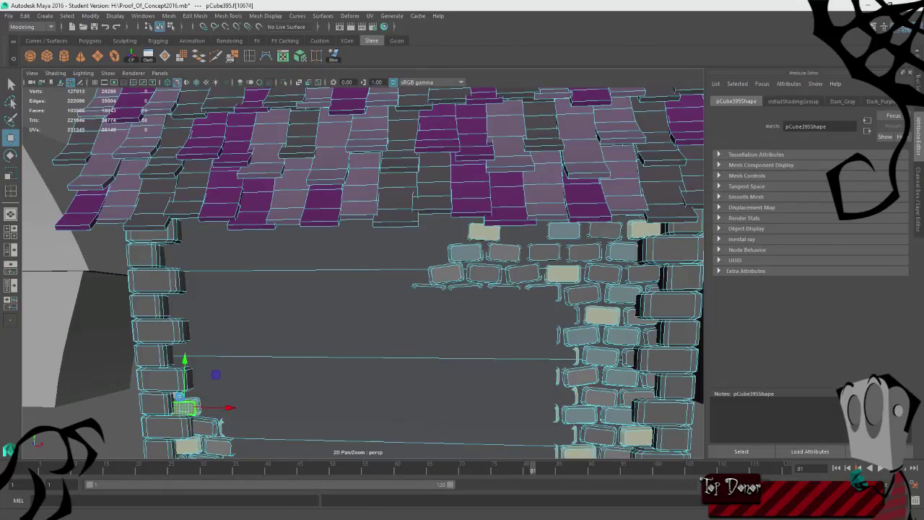
pyautogui.press('Delete')
pyautogui.press('Delete')
# - Delete the next three rows of small bricks down the left corner column, including the beige brick
pyautogui.keyDown('alt'); pyautogui.moveTo(338, 303); pyautogui.dragTo(356, 149, button='middle'); pyautogui.keyUp('alt')
pyautogui.click(209, 272)
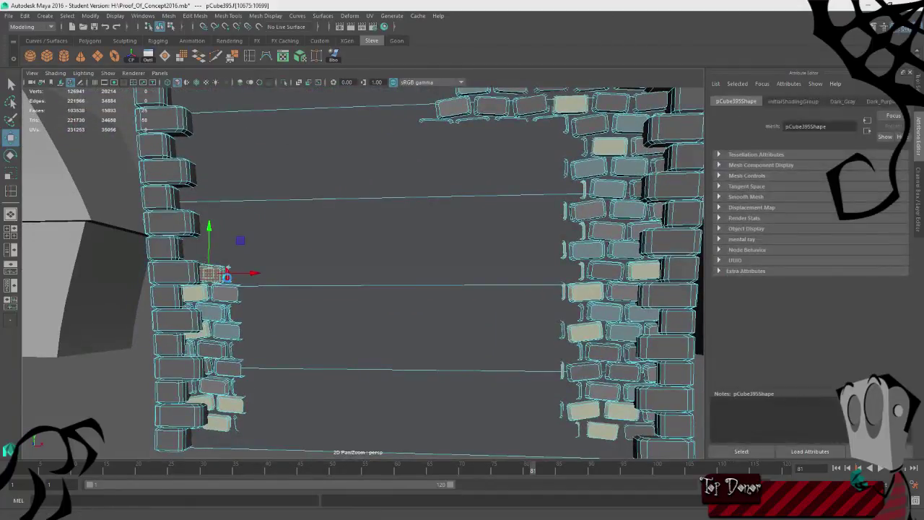
pyautogui.click(224, 295)
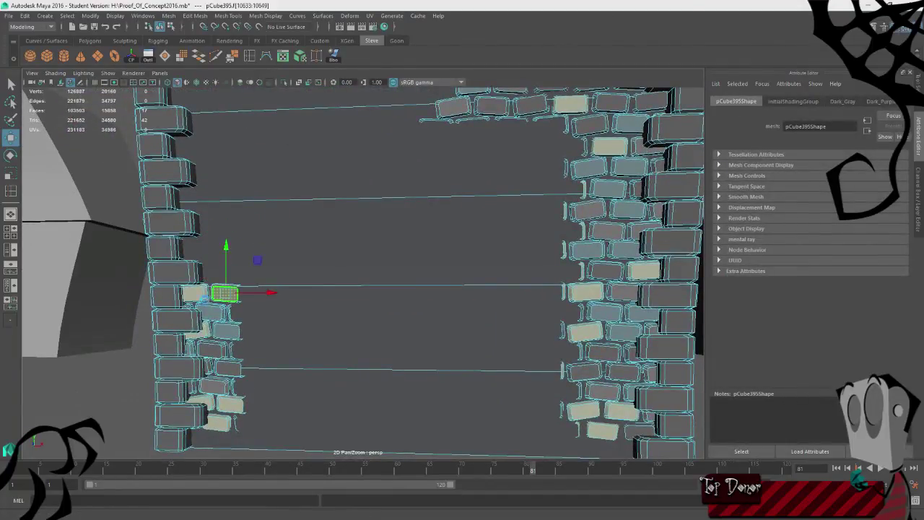
pyautogui.press('Delete')
pyautogui.click(215, 315)
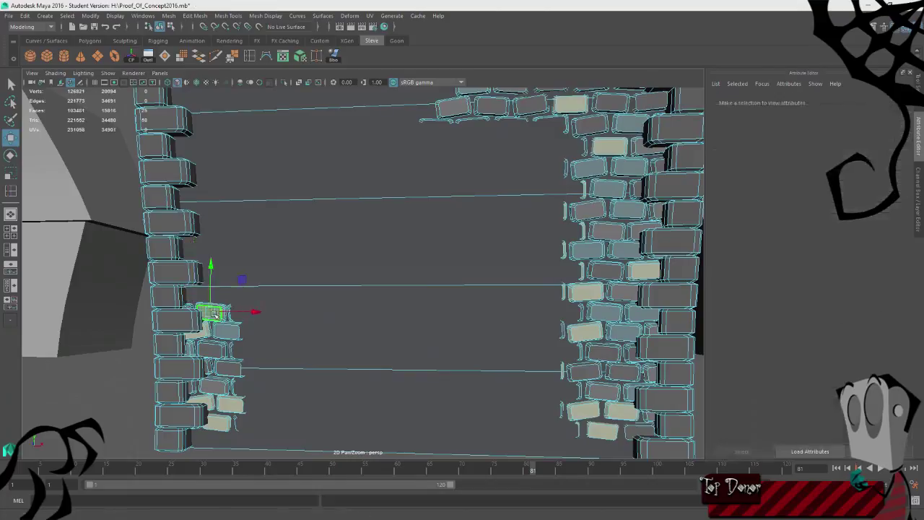
pyautogui.press('Delete')
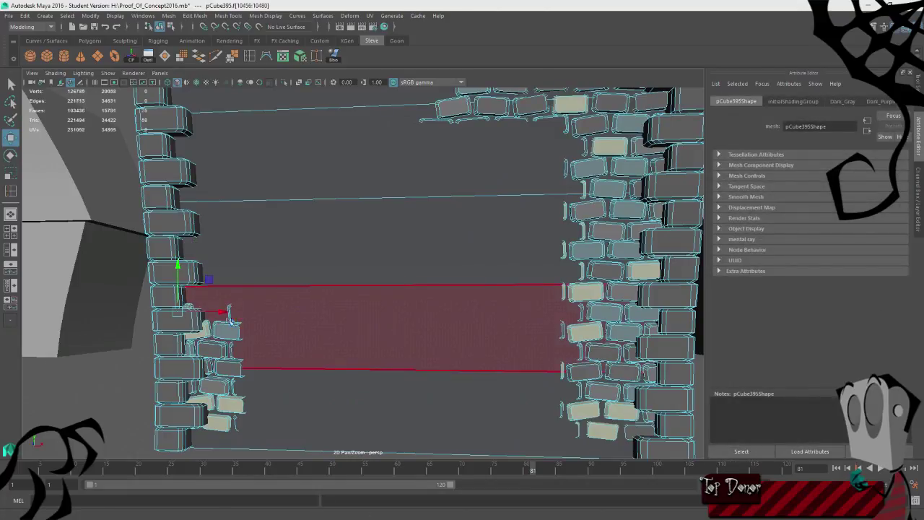
# - Delete the brick remnant and upright sliver beside the left column, plus the outer brick in the row beneath them
pyautogui.press('Delete')
pyautogui.click(227, 315)
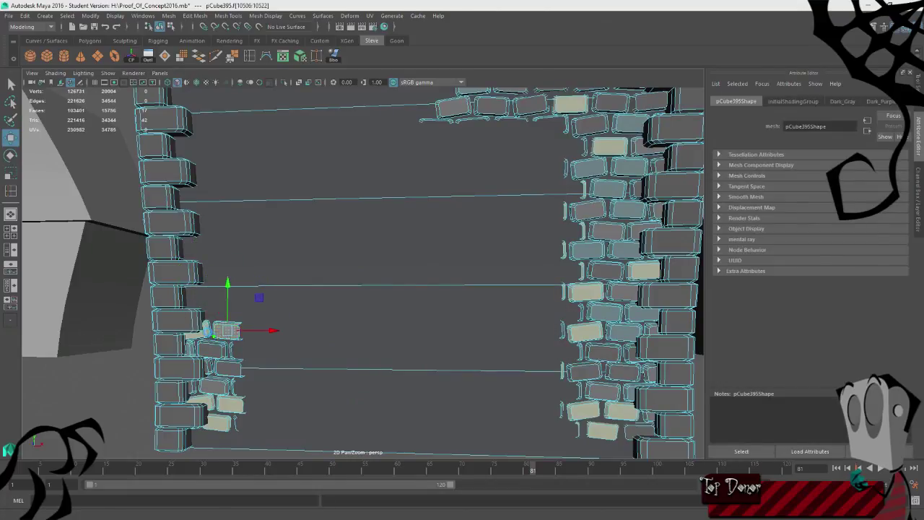
pyautogui.press('Delete')
pyautogui.click(207, 328)
pyautogui.click(208, 349)
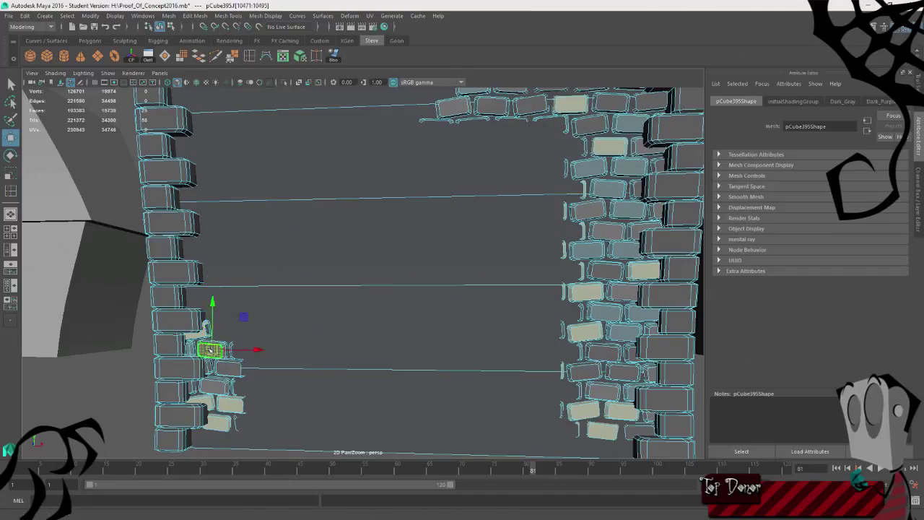
# - Delete the topmost full brick in the left cluster, the remnant beside it, and the beige fragments above
pyautogui.press('Delete')
pyautogui.doubleClick(189, 348)
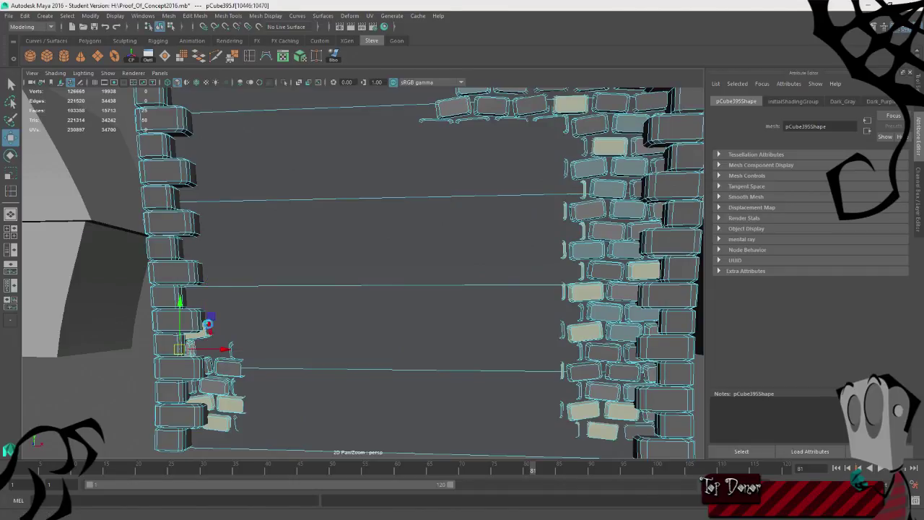
pyautogui.press('Delete')
pyautogui.doubleClick(208, 325)
pyautogui.doubleClick(203, 333)
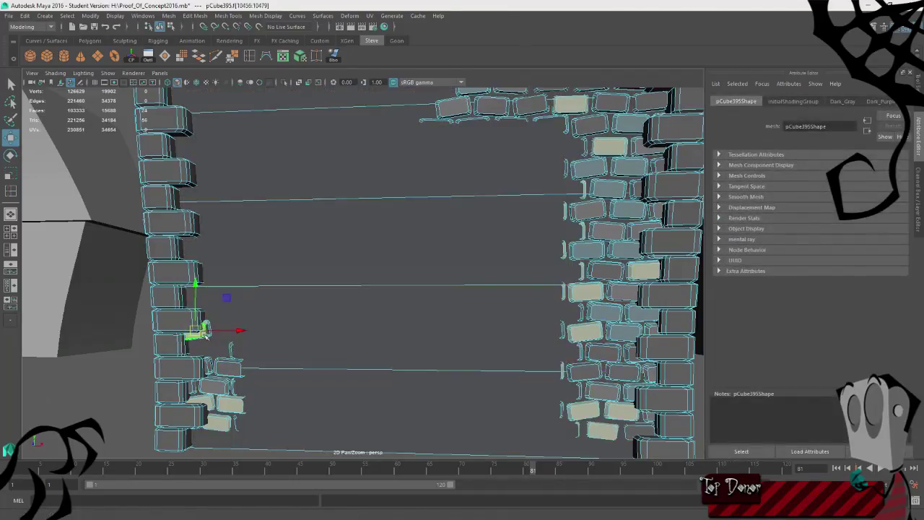
pyautogui.press('Delete')
# - Delete the next upright sliver and the grey bricks of the two rows above the beige bricks near the left column's base
pyautogui.click(231, 353)
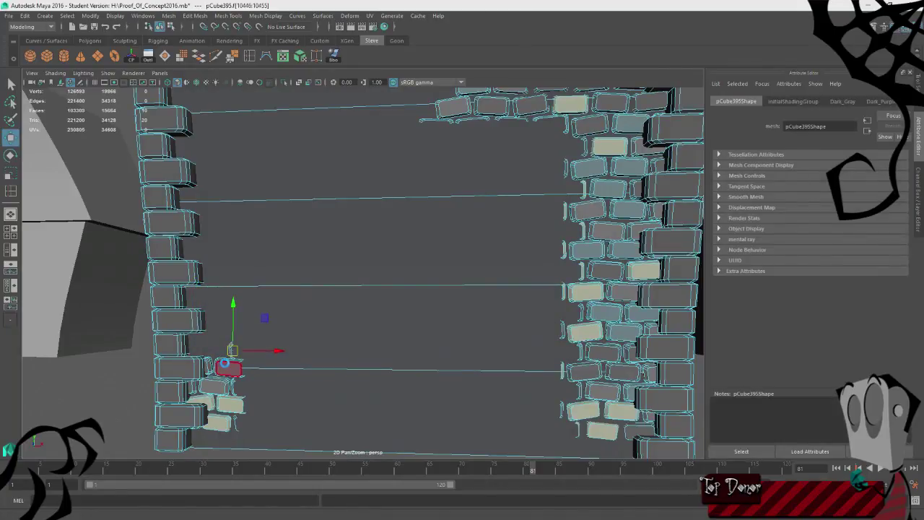
pyautogui.press('Delete')
pyautogui.click(225, 366)
pyautogui.press('Delete')
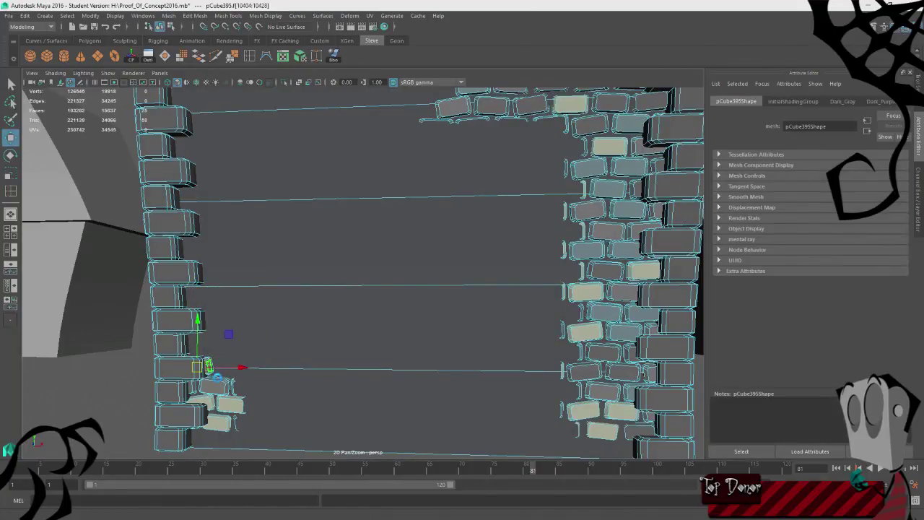
pyautogui.press('Delete')
pyautogui.click(212, 385)
pyautogui.press('Delete')
pyautogui.doubleClick(194, 389)
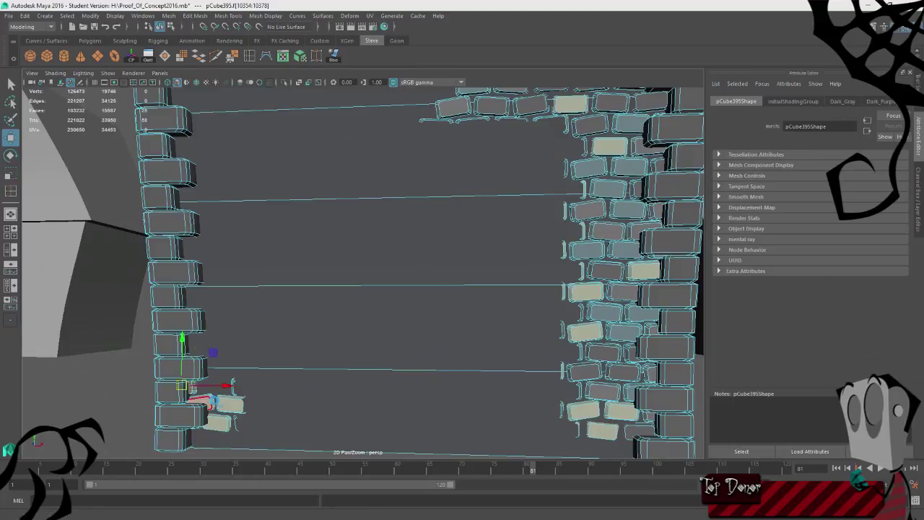
# - Delete the last beige bricks and leftover slivers at the base of the left corner column
pyautogui.press('Delete')
pyautogui.click(233, 383)
pyautogui.press('Delete')
pyautogui.click(231, 399)
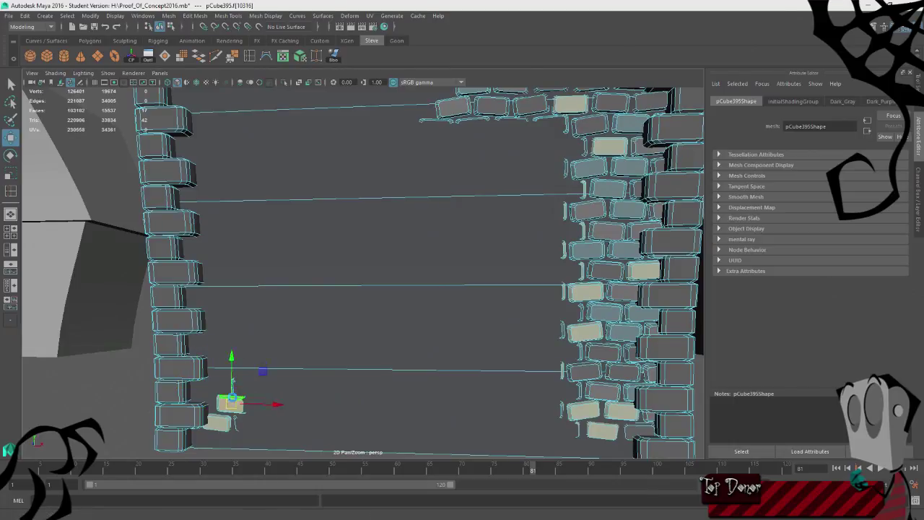
pyautogui.press('Delete')
pyautogui.doubleClick(235, 420)
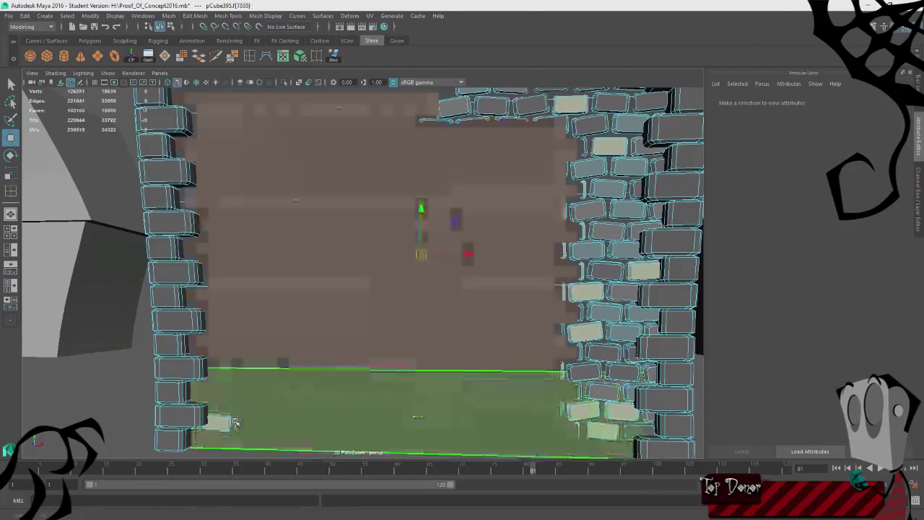
pyautogui.press('Delete')
pyautogui.click(232, 418)
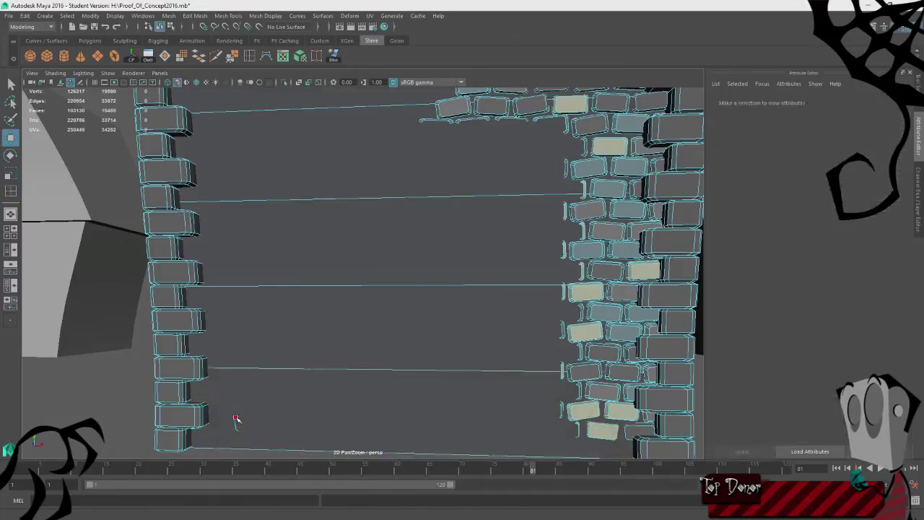
pyautogui.press('Delete')
# - Delete the two small bricks of the highest row under the roof beside the right corner column
pyautogui.keyDown('alt'); pyautogui.moveTo(510, 256); pyautogui.dragTo(340, 442, button='middle'); pyautogui.keyUp('alt')
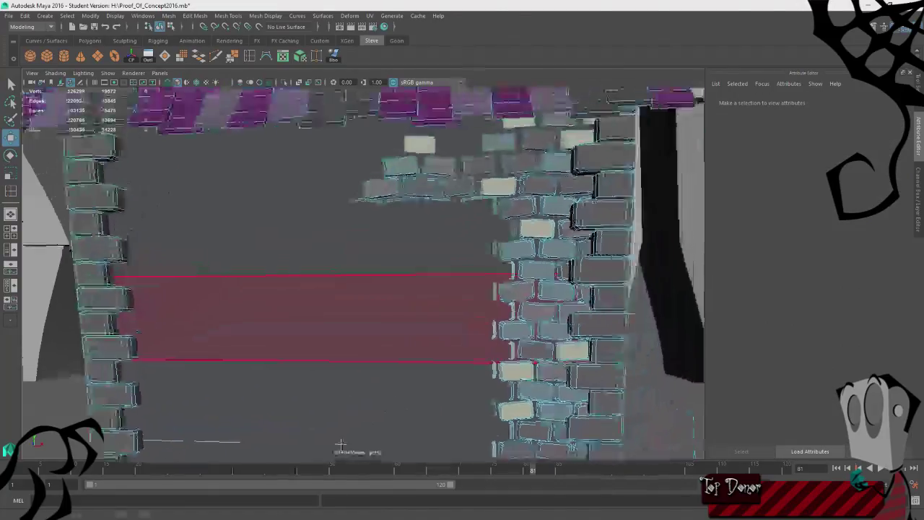
pyautogui.keyDown('alt'); pyautogui.moveTo(340, 442); pyautogui.dragTo(316, 322); pyautogui.keyUp('alt')
pyautogui.keyDown('alt'); pyautogui.moveTo(315, 321); pyautogui.dragTo(336, 208, button='middle'); pyautogui.keyUp('alt')
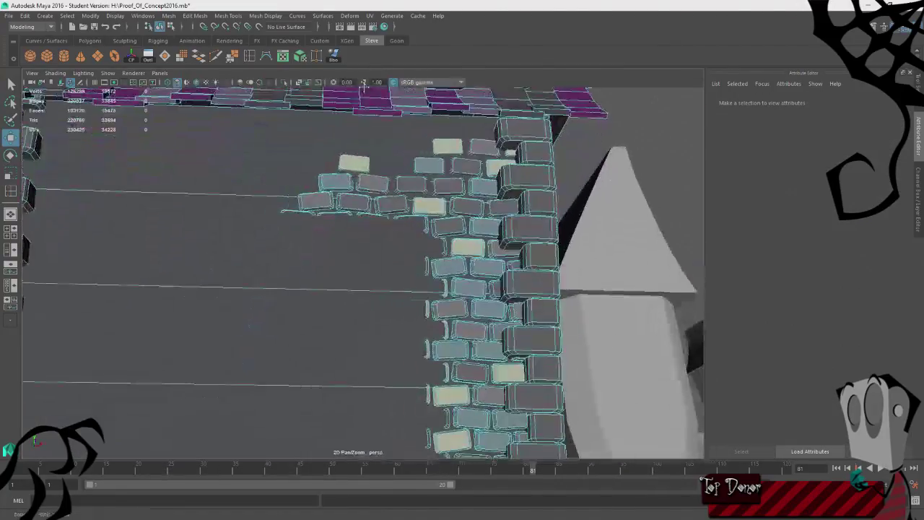
pyautogui.doubleClick(456, 153)
pyautogui.press('Delete')
pyautogui.doubleClick(488, 150)
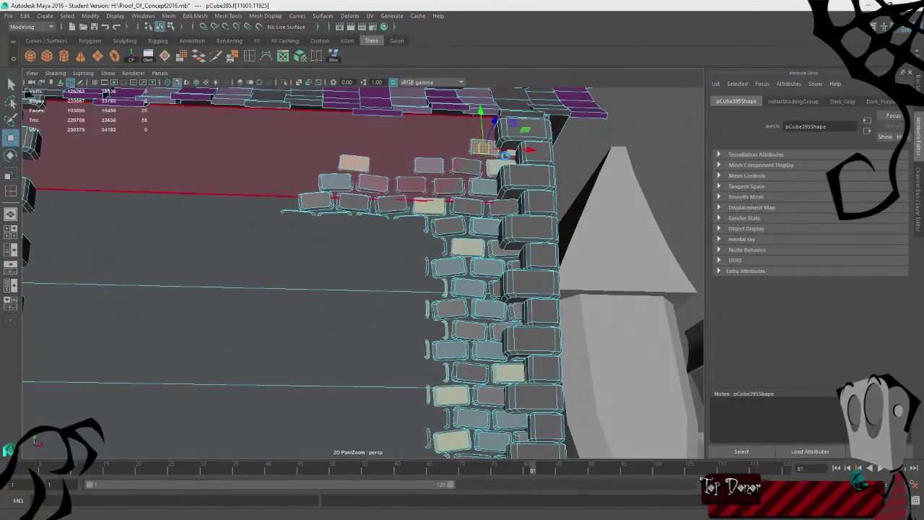
pyautogui.press('Delete')
# - Delete the beige brick against the right corner column and the two bricks to its left in the same row
pyautogui.doubleClick(498, 168)
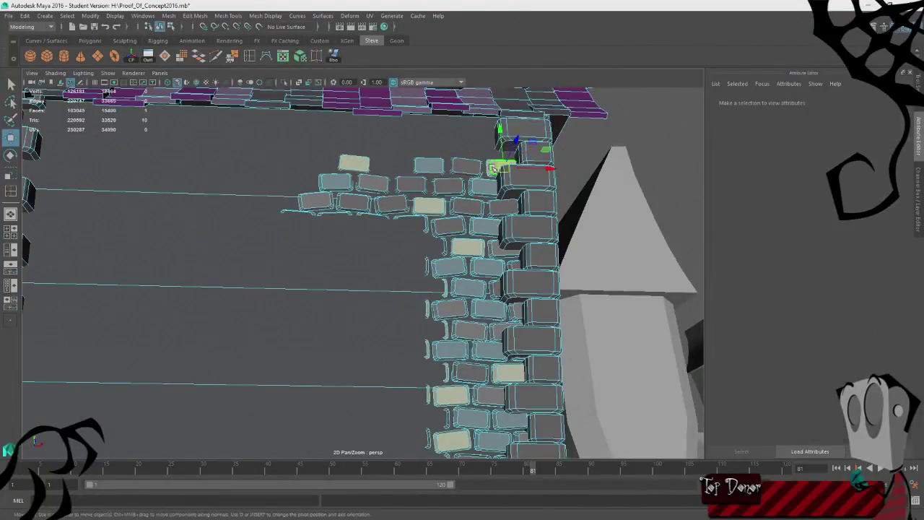
pyautogui.press('Delete')
pyautogui.doubleClick(457, 165)
pyautogui.press('Delete')
pyautogui.doubleClick(438, 166)
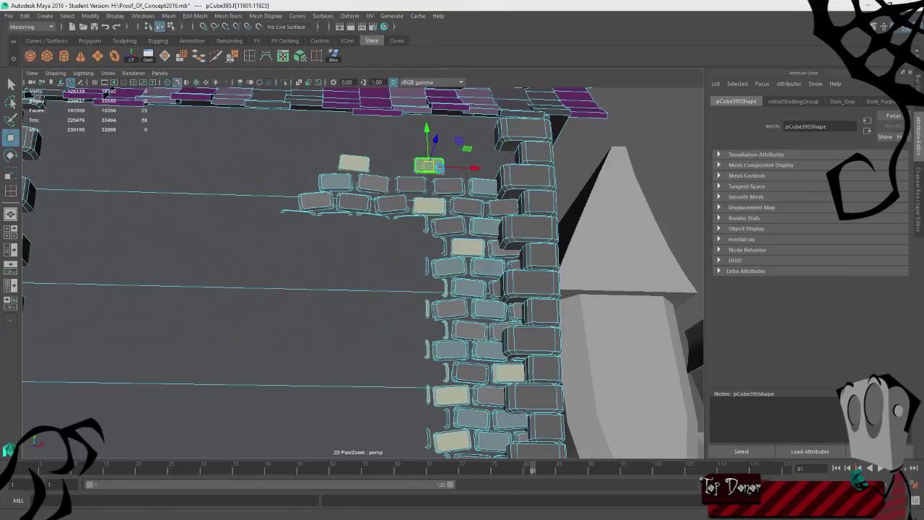
pyautogui.press('Delete')
# - Delete the isolated beige overhead brick and the three leftmost bricks in the row beneath it
pyautogui.doubleClick(413, 183)
pyautogui.press('Delete')
pyautogui.doubleClick(372, 182)
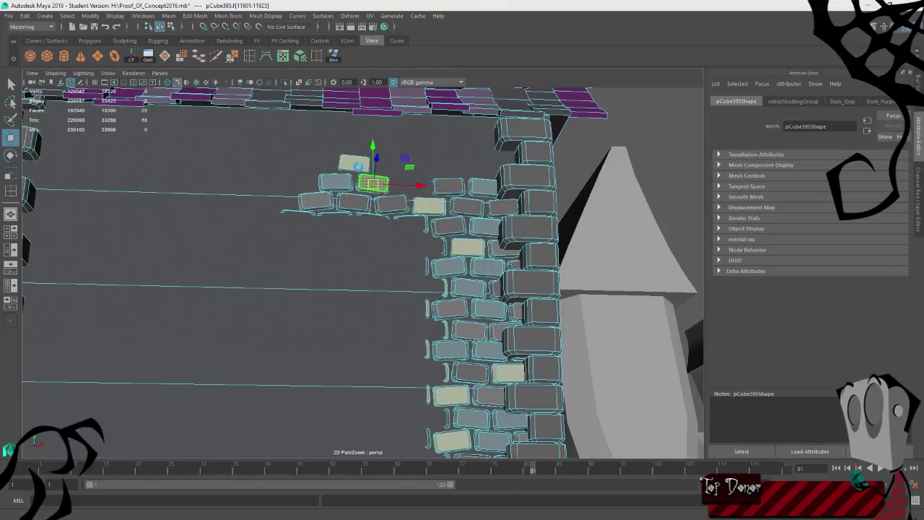
pyautogui.press('Delete')
pyautogui.doubleClick(354, 162)
pyautogui.press('Delete')
pyautogui.doubleClick(336, 181)
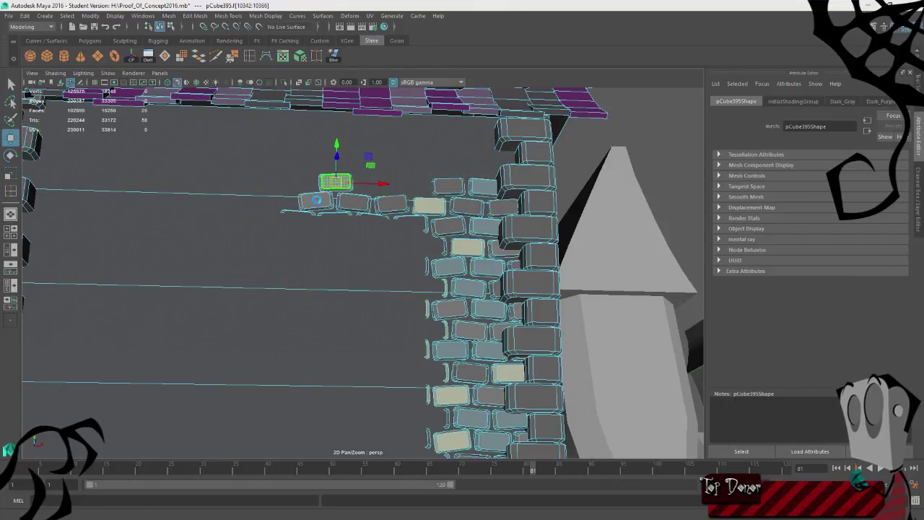
pyautogui.press('Delete')
# - Delete the two leftmost bricks of the lowest overhead row and the thin sliver beneath the first one
pyautogui.doubleClick(316, 200)
pyautogui.press('Delete')
pyautogui.doubleClick(297, 212)
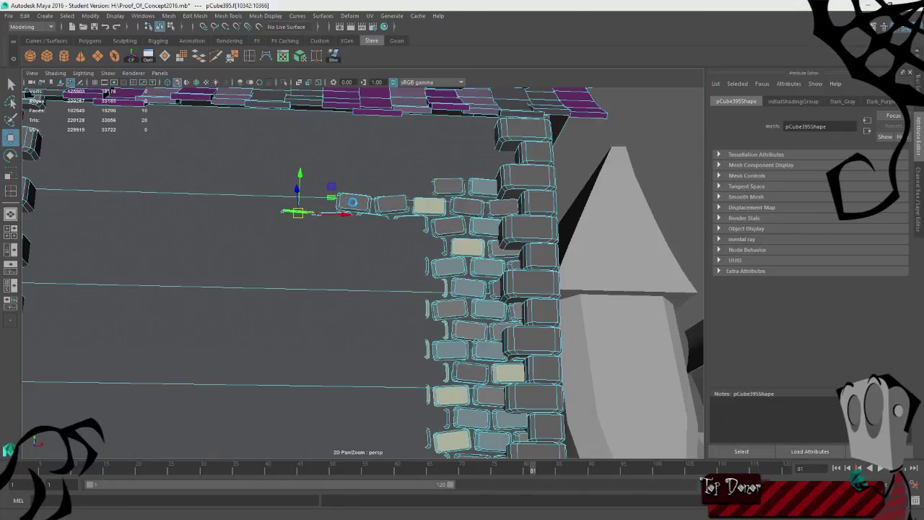
pyautogui.press('Delete')
pyautogui.doubleClick(353, 202)
pyautogui.press('Delete')
# - Delete the thin slivers left on the bare wall beneath the removed overhead bricks
pyautogui.doubleClick(344, 213)
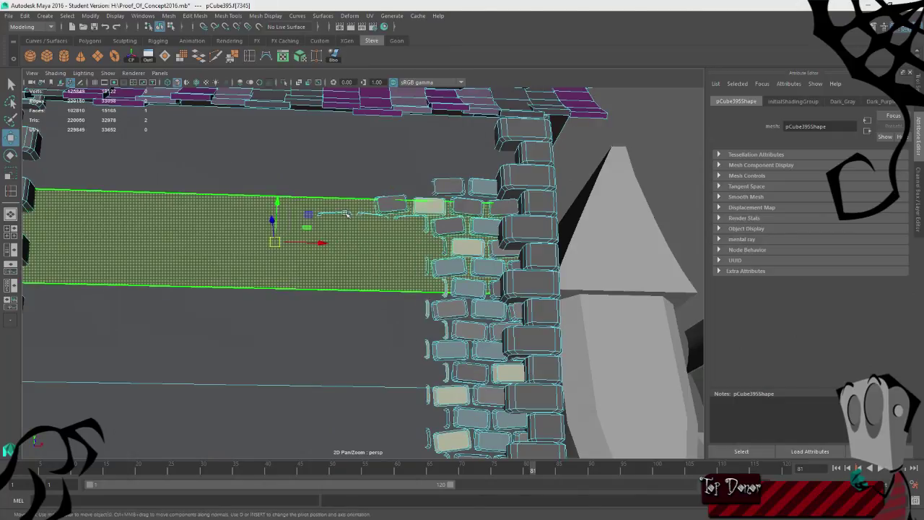
pyautogui.press('Delete')
pyautogui.doubleClick(365, 213)
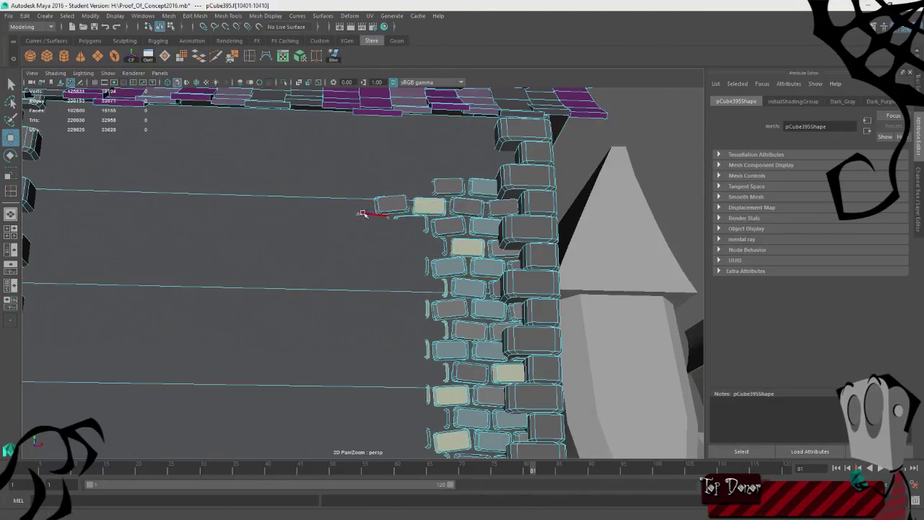
pyautogui.press('Delete')
pyautogui.doubleClick(368, 214)
pyautogui.press('Delete')
# - Delete the two leftmost bricks of the second row and both bricks of the top row beside the right corner column
pyautogui.doubleClick(391, 204)
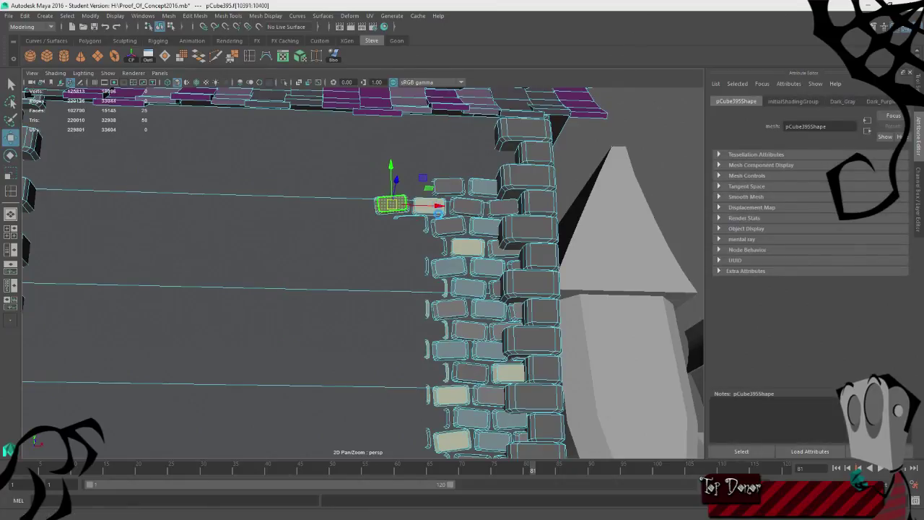
pyautogui.press('Delete')
pyautogui.doubleClick(438, 208)
pyautogui.press('Delete')
pyautogui.doubleClick(458, 187)
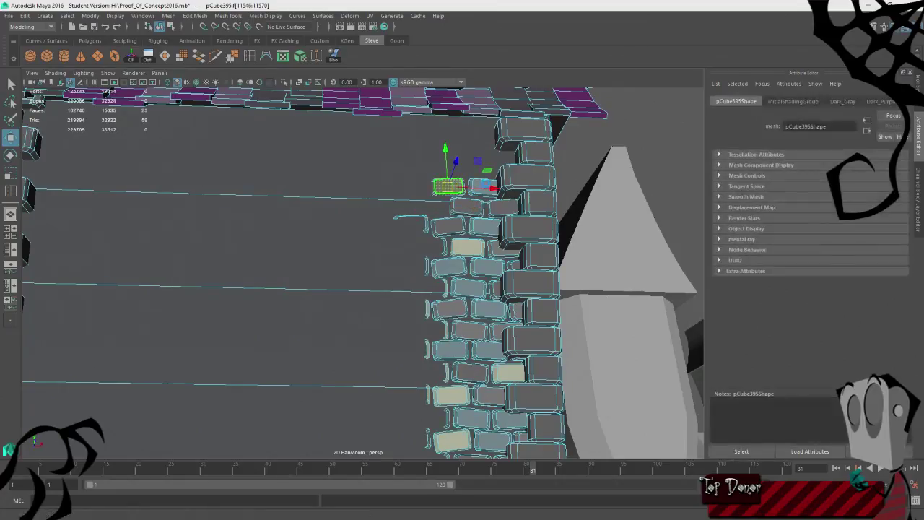
pyautogui.press('Delete')
pyautogui.doubleClick(483, 187)
pyautogui.press('Delete')
# - Delete the two remaining bricks of the uppermost row next to the corner column
pyautogui.doubleClick(468, 206)
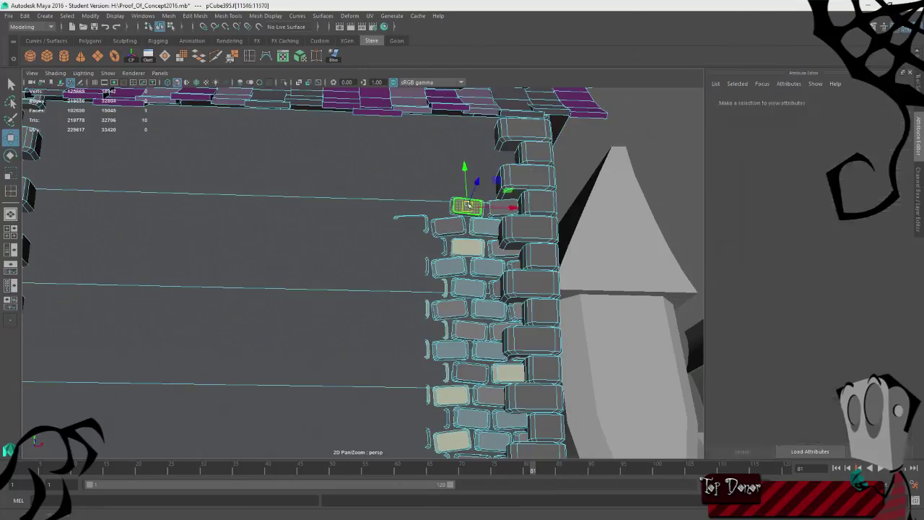
pyautogui.press('Delete')
pyautogui.doubleClick(499, 210)
pyautogui.press('Delete')
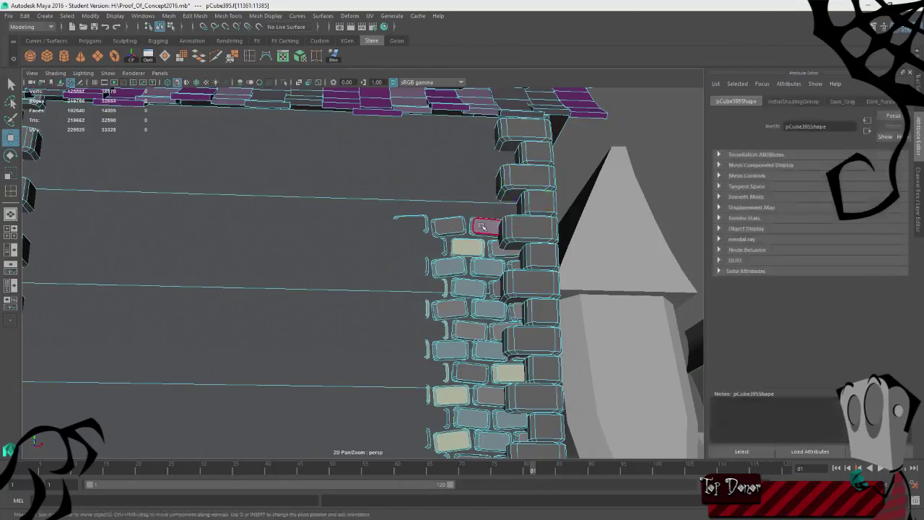
# - Delete both bricks of the row beneath and the thin bent sliver to their left
pyautogui.doubleClick(484, 227)
pyautogui.press('Delete')
pyautogui.doubleClick(445, 226)
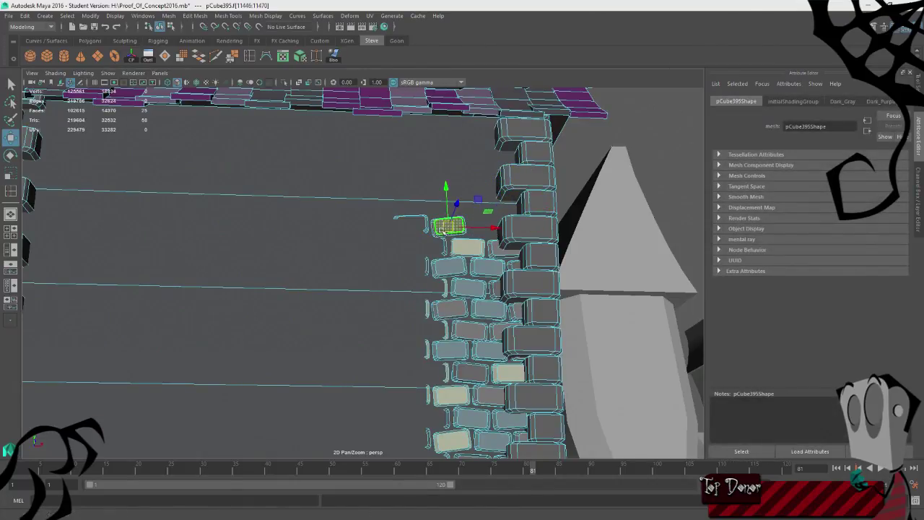
pyautogui.press('Delete')
pyautogui.doubleClick(423, 221)
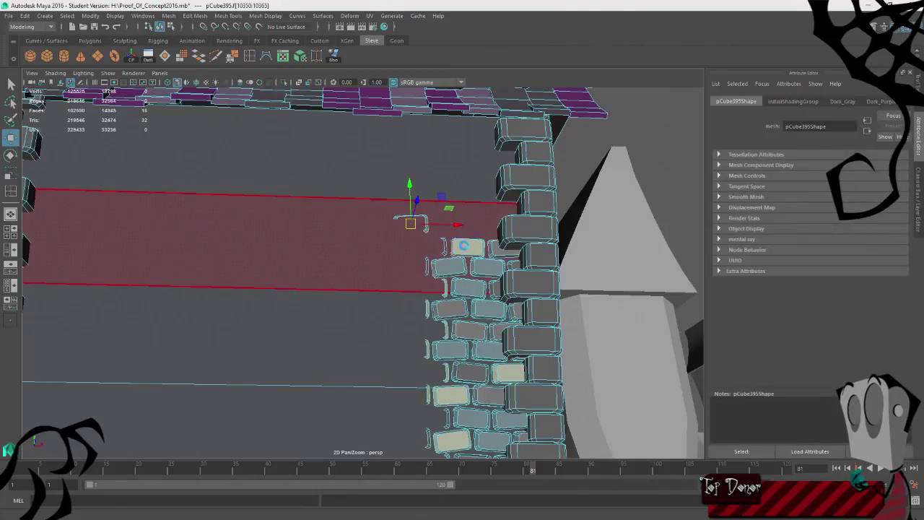
pyautogui.press('Delete')
# - Delete the topmost beige brick, the sliver beside it and the partly hidden brick in the same row
pyautogui.doubleClick(465, 246)
pyautogui.press('Delete')
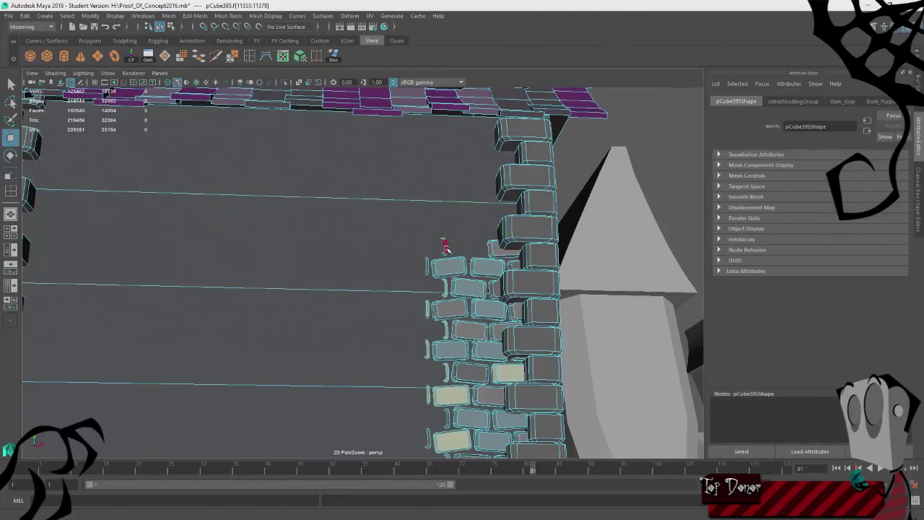
pyautogui.doubleClick(445, 246)
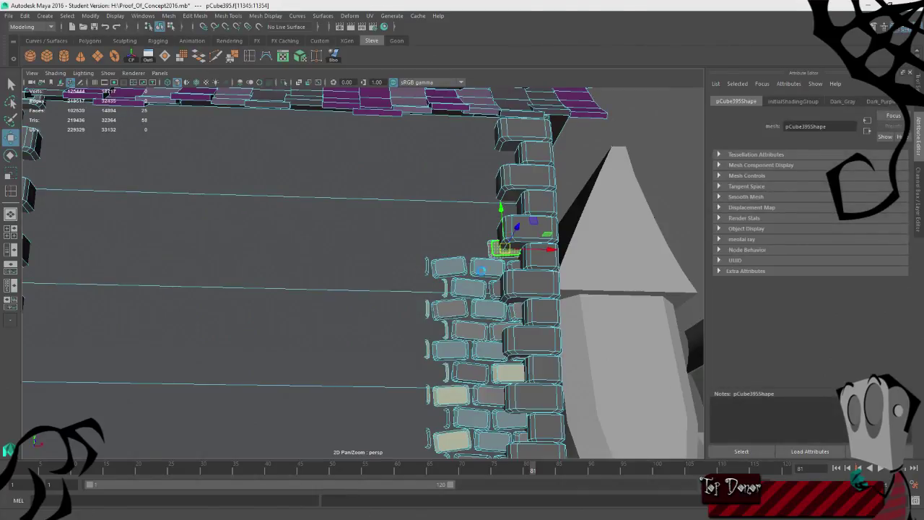
pyautogui.press('Delete')
# - Delete the right-hand brick and column-side fragment of the top remaining row, plus the partial brick just below
pyautogui.click(483, 270)
pyautogui.press('Delete')
pyautogui.click(493, 282)
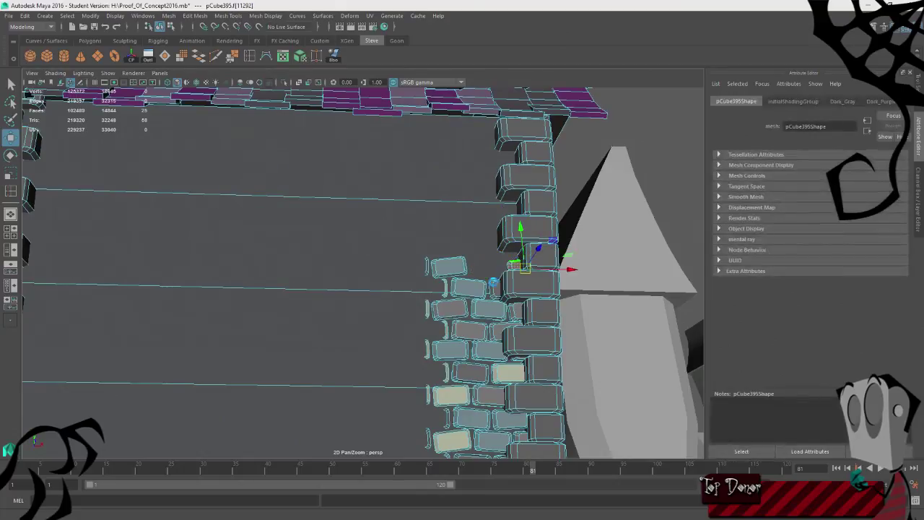
pyautogui.press('Delete')
pyautogui.click(496, 288)
pyautogui.press('Delete')
# - Delete the column-side fragment and right-hand brick of the third remaining row, plus the partial brick beneath them
pyautogui.click(517, 311)
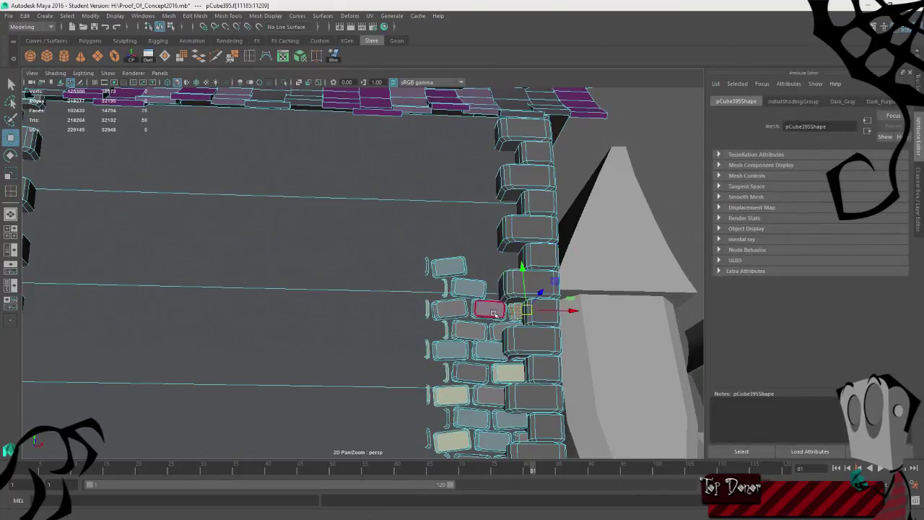
pyautogui.press('Delete')
pyautogui.click(491, 311)
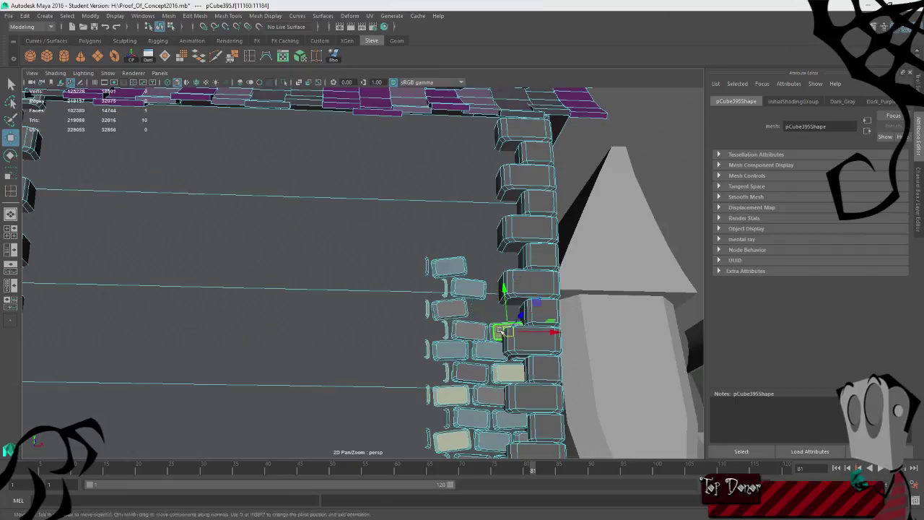
pyautogui.press('Delete')
# - Delete the right-hand brick of the fifth remaining row and the beige brick below it against the column
pyautogui.click(488, 343)
pyautogui.press('Delete')
pyautogui.click(492, 349)
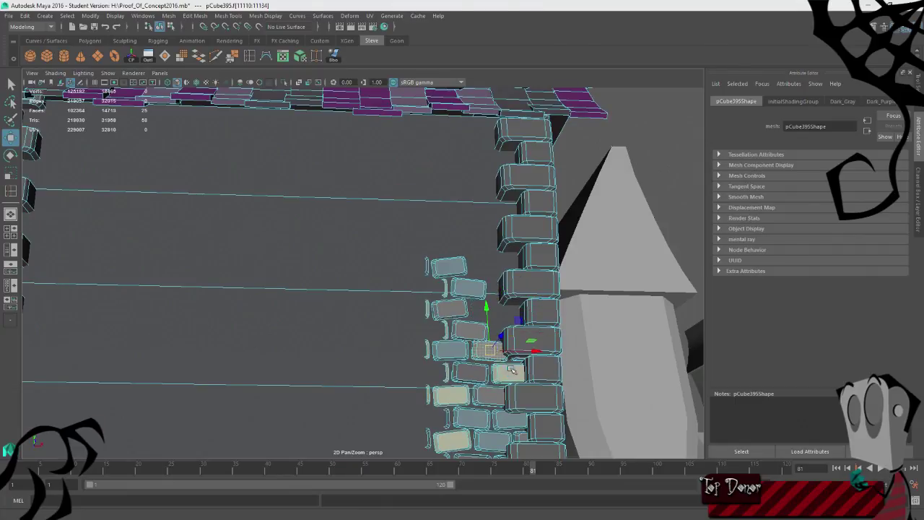
pyautogui.press('Delete')
pyautogui.doubleClick(511, 370)
pyautogui.press('Delete')
# - Delete the grey brick against the column, including its leftover faces, and the brick diagonally above it beside the beige one
pyautogui.keyDown('alt'); pyautogui.moveTo(508, 417); pyautogui.dragTo(380, 141, button='middle'); pyautogui.keyUp('alt')
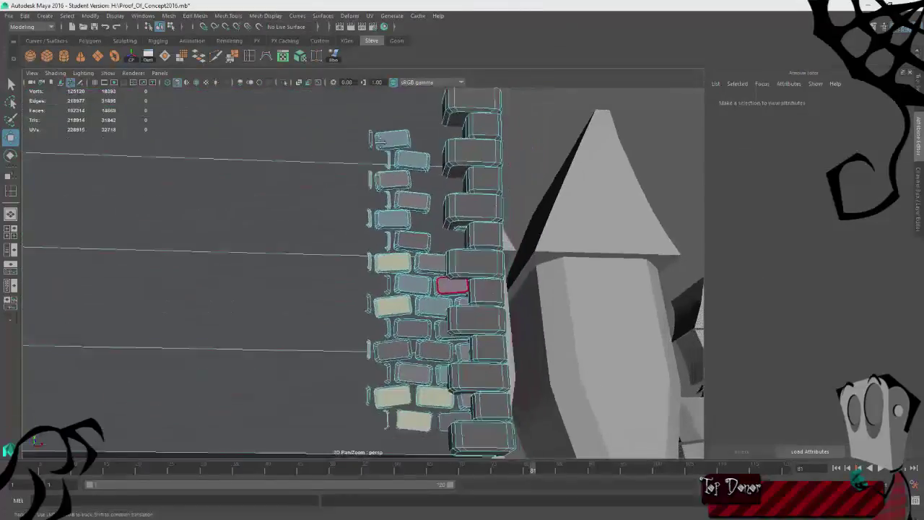
pyautogui.keyDown('alt'); pyautogui.moveTo(453, 289); pyautogui.dragTo(446, 265, button='middle'); pyautogui.keyUp('alt')
pyautogui.click(445, 261)
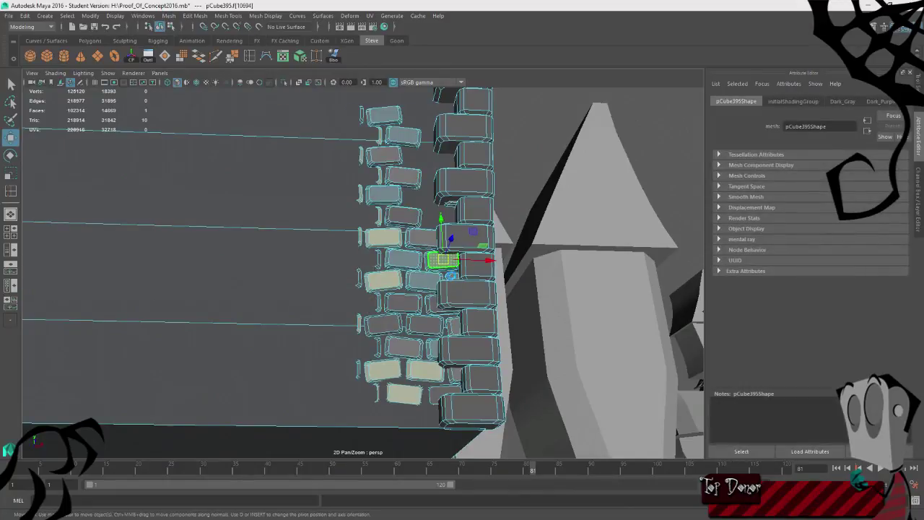
pyautogui.press('Delete')
pyautogui.click(454, 275)
pyautogui.press('Delete')
pyautogui.click(440, 260)
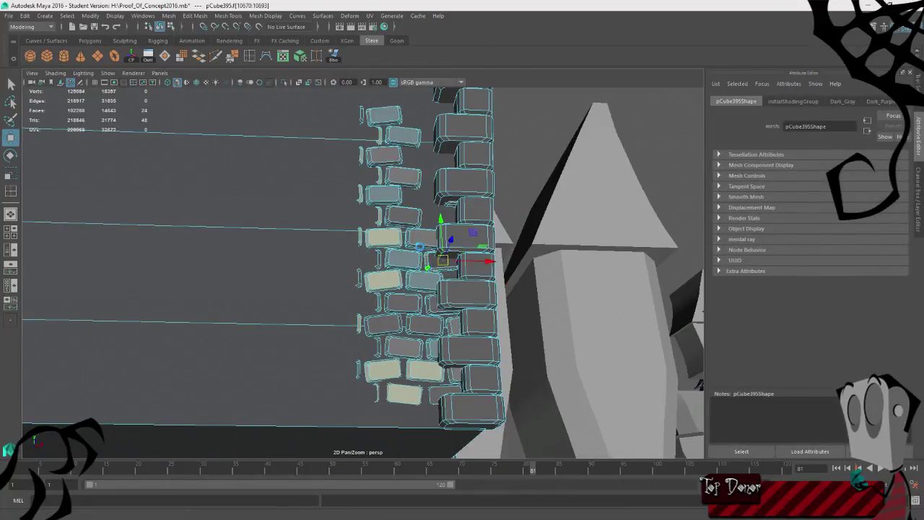
pyautogui.press('Delete')
pyautogui.click(419, 239)
pyautogui.press('Delete')
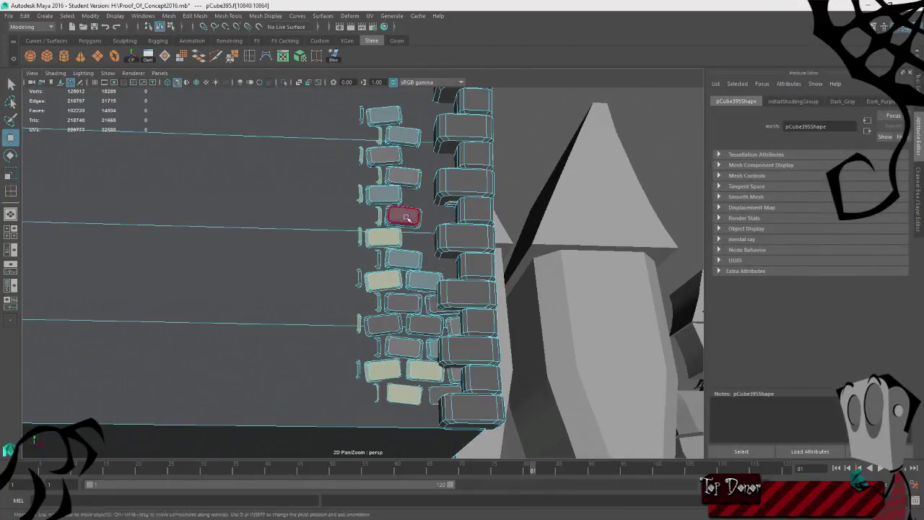
# - Delete the grey brick above the topmost beige brick, the beige brick itself and the sliver left of the grey one
pyautogui.click(403, 216)
pyautogui.press('Delete')
pyautogui.click(384, 236)
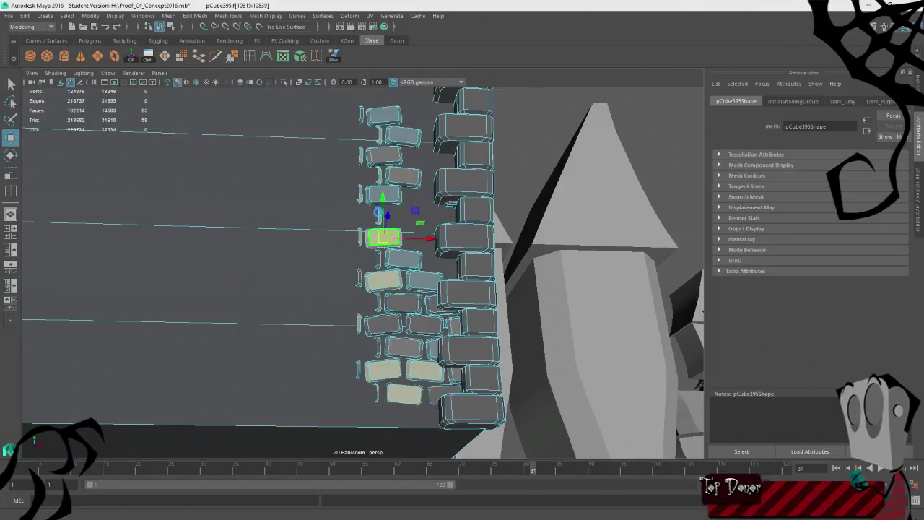
pyautogui.press('Delete')
pyautogui.click(378, 214)
pyautogui.press('Delete')
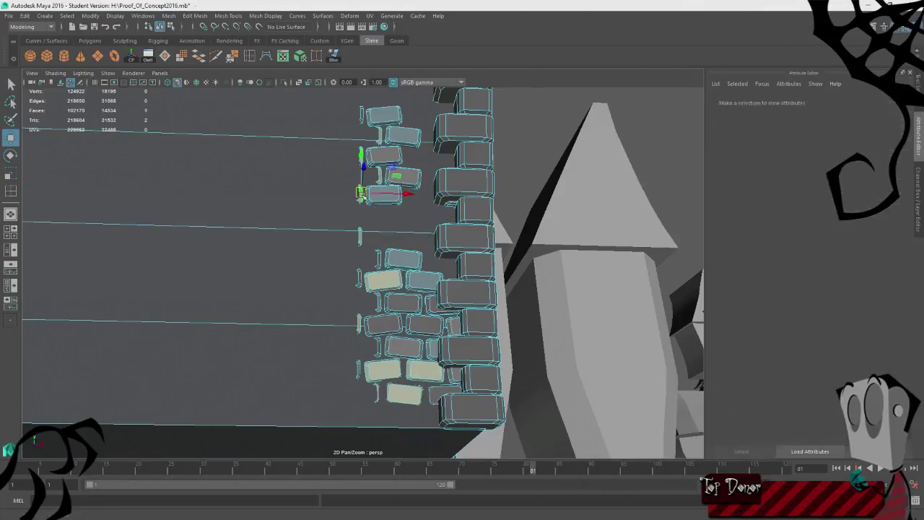
# - Delete the lowest brick of the detached upper stack with its sliver, and the brick diagonally above it
pyautogui.click(393, 199)
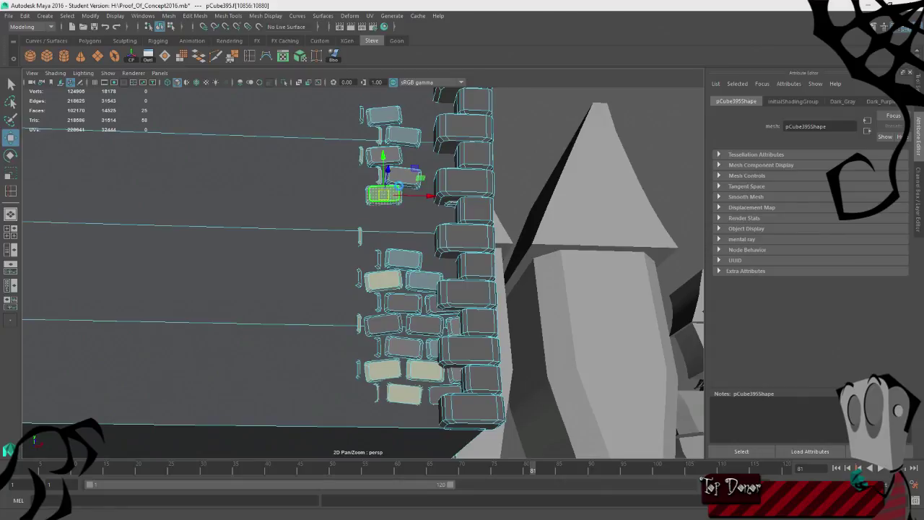
pyautogui.press('Delete')
pyautogui.click(403, 175)
pyautogui.press('Delete')
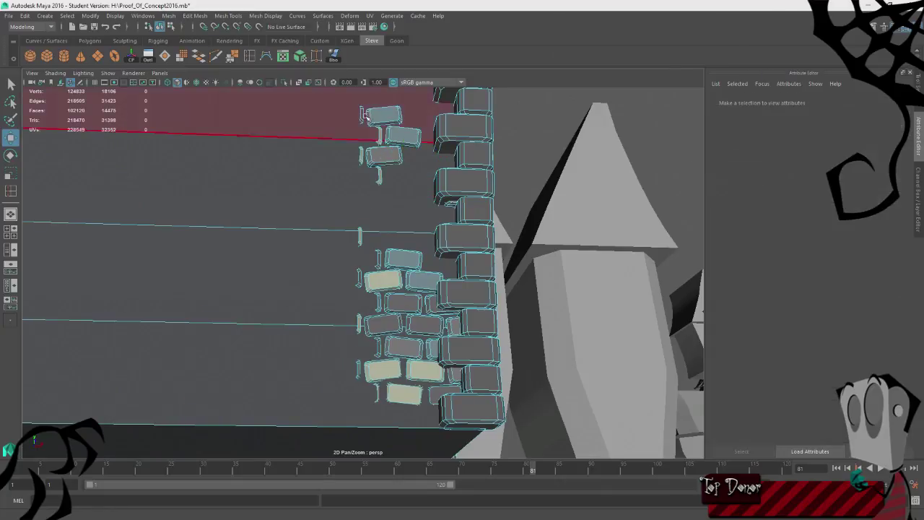
# - Delete the last three bricks of the detached upper stack and the slivers beside the upper two
pyautogui.click(372, 114)
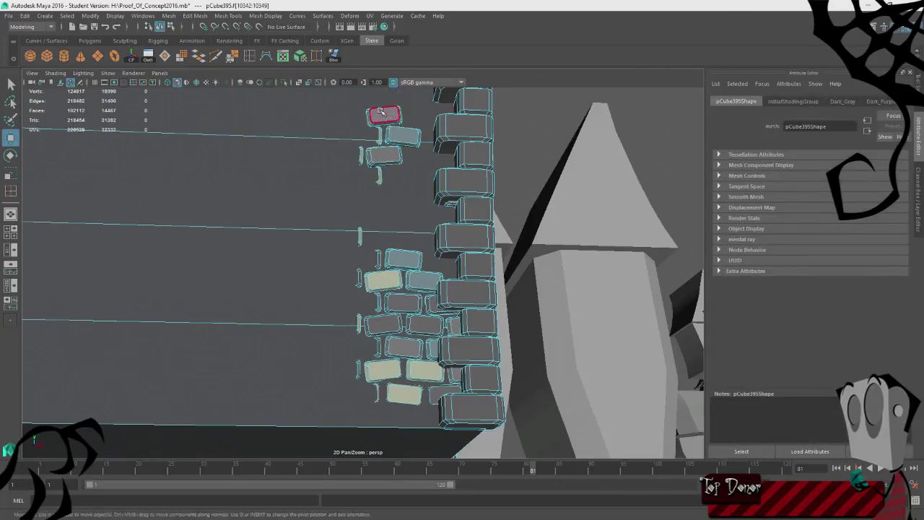
pyautogui.press('Delete')
pyautogui.click(402, 136)
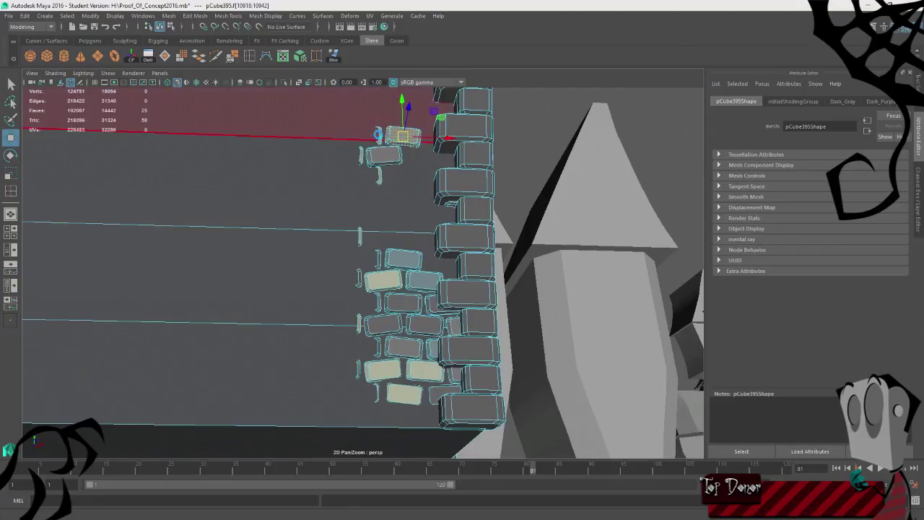
pyautogui.press('Delete')
pyautogui.click(378, 134)
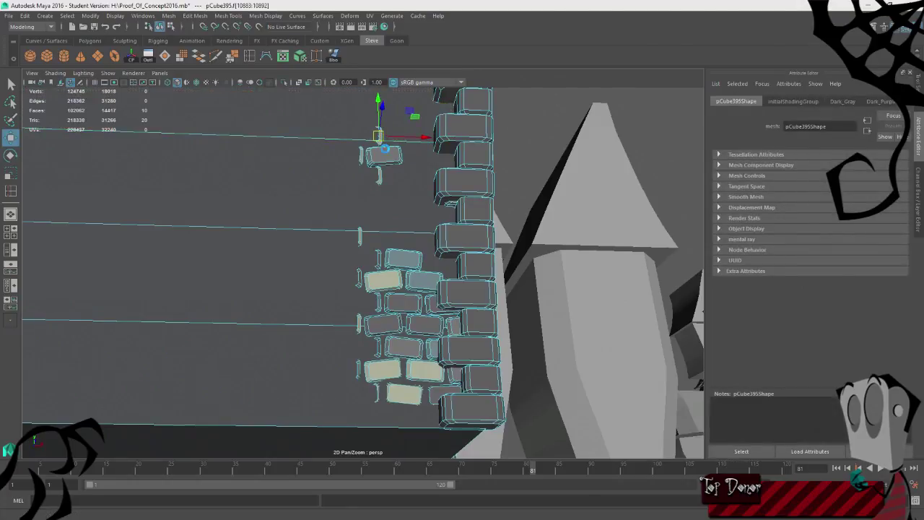
pyautogui.click(385, 149)
pyautogui.press('Delete')
# - Delete the stray slivers left on the bare wall and the one beside the top brick of the lower cluster
pyautogui.click(363, 154)
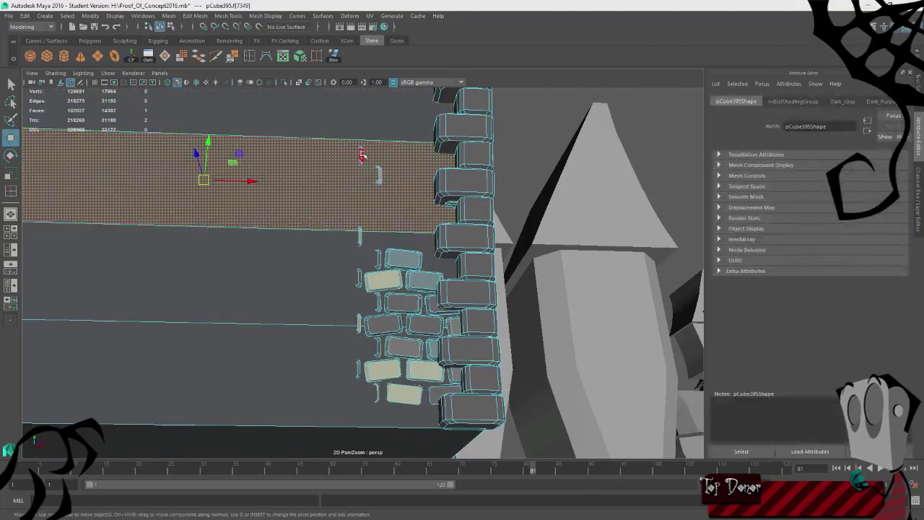
pyautogui.doubleClick(361, 156)
pyautogui.click(379, 172)
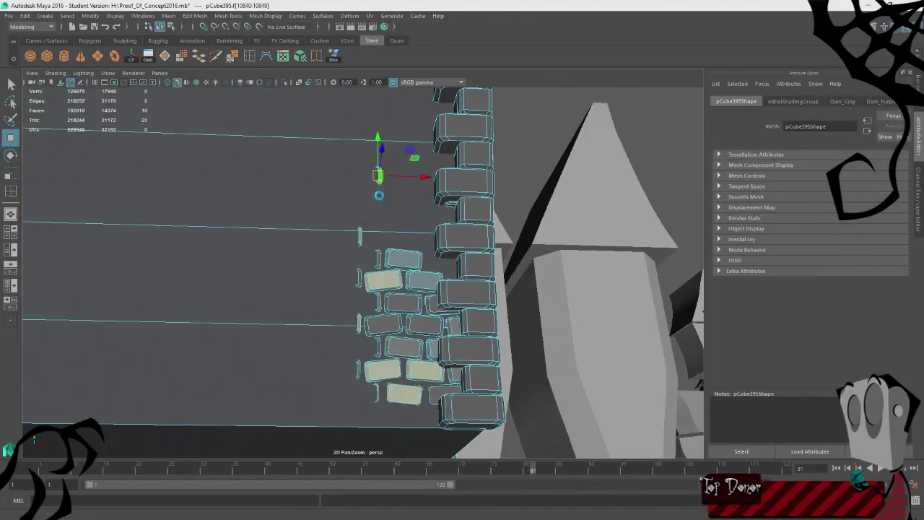
pyautogui.press('Delete')
pyautogui.doubleClick(360, 234)
pyautogui.press('Delete')
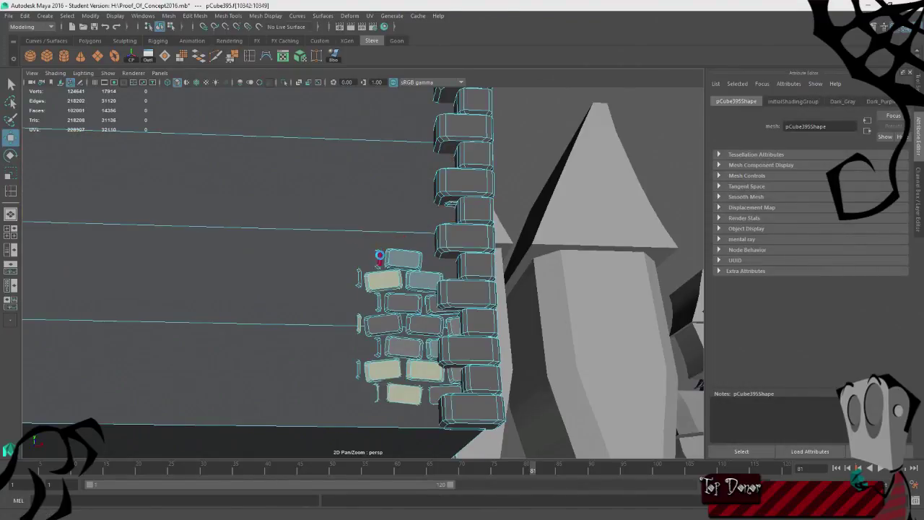
pyautogui.doubleClick(379, 258)
pyautogui.press('Delete')
# - Delete the top brick of the lower cluster, the bluish brick diagonally beneath it and the fragment under a column block
pyautogui.doubleClick(405, 264)
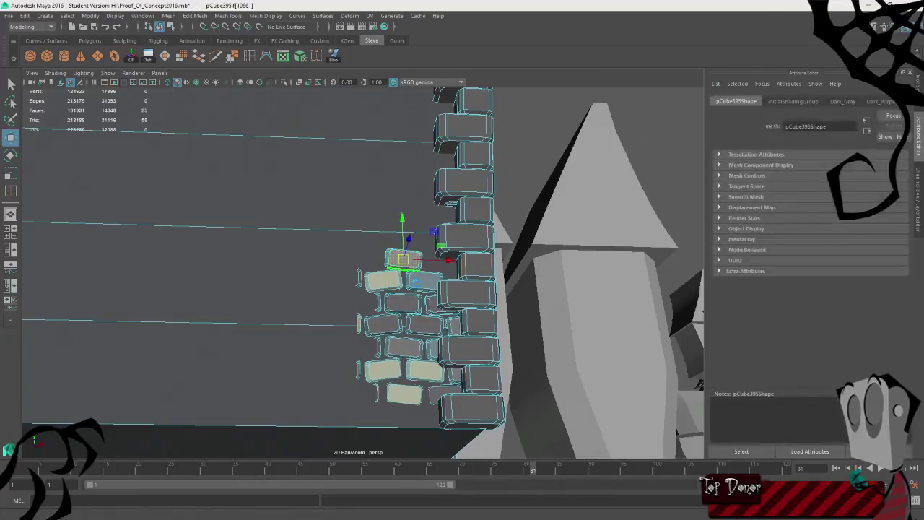
pyautogui.click(451, 208)
pyautogui.press('Delete')
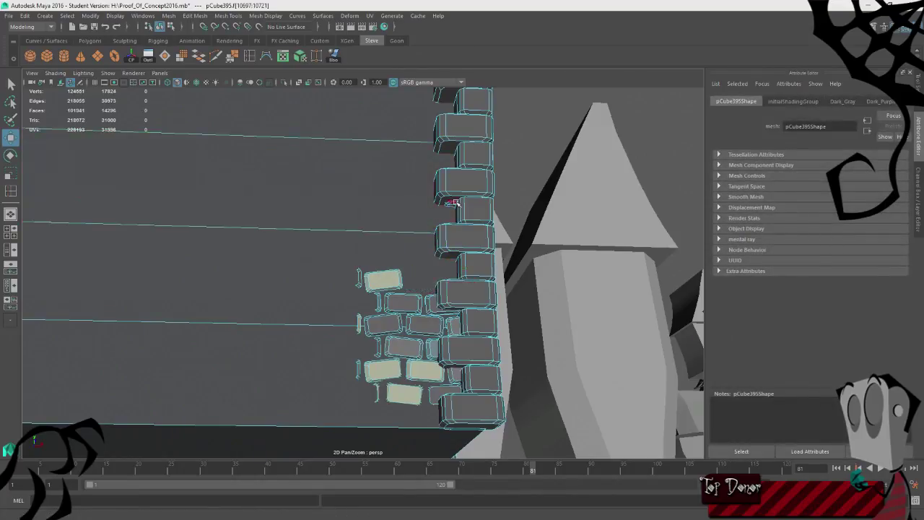
pyautogui.doubleClick(456, 204)
pyautogui.press('Delete')
# - Delete the top beige brick of the lower cluster with its sliver, and the sliver in the row beneath
pyautogui.click(386, 280)
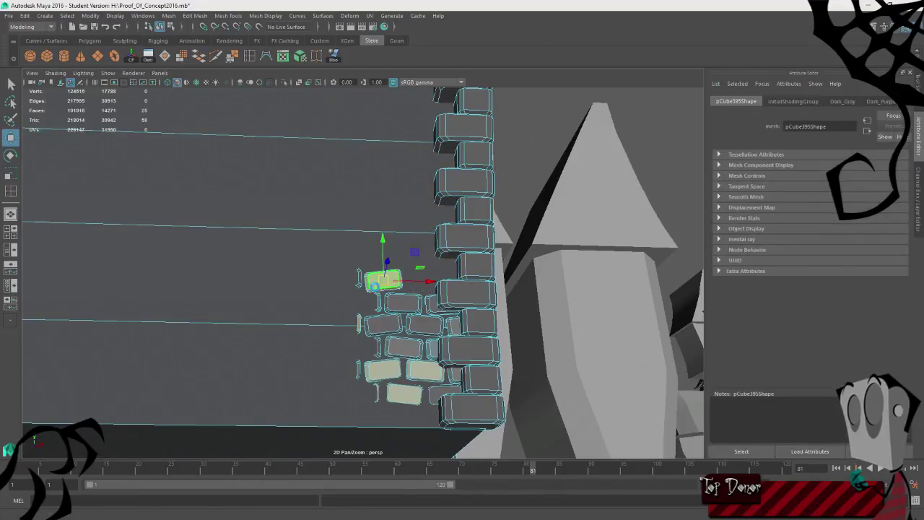
pyautogui.press('Delete')
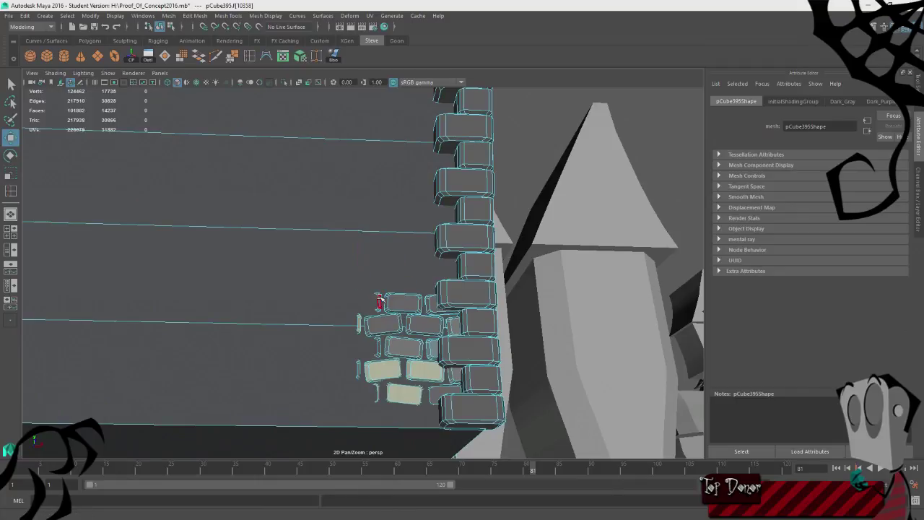
pyautogui.click(394, 300)
pyautogui.press('Delete')
# - Delete the full brick and the partly hidden brick in the cluster's top row
pyautogui.doubleClick(398, 296)
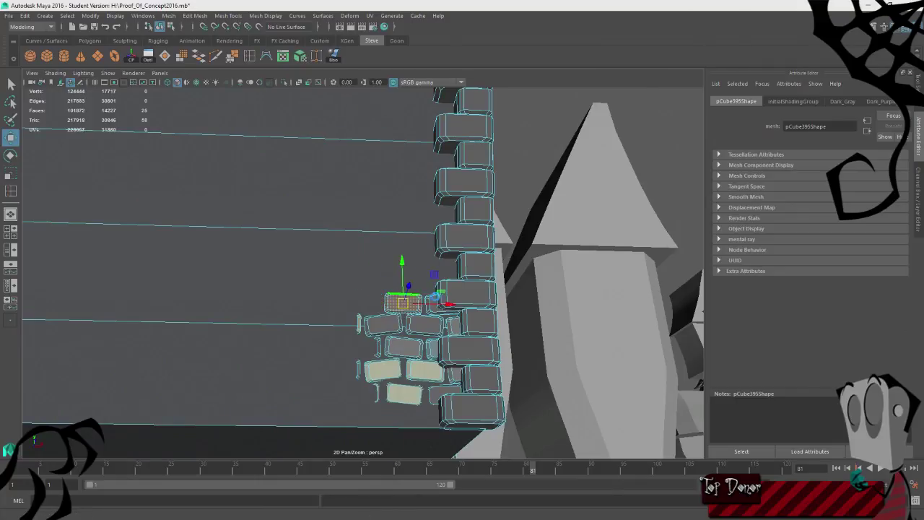
pyautogui.press('Delete')
pyautogui.doubleClick(427, 302)
pyautogui.press('Delete')
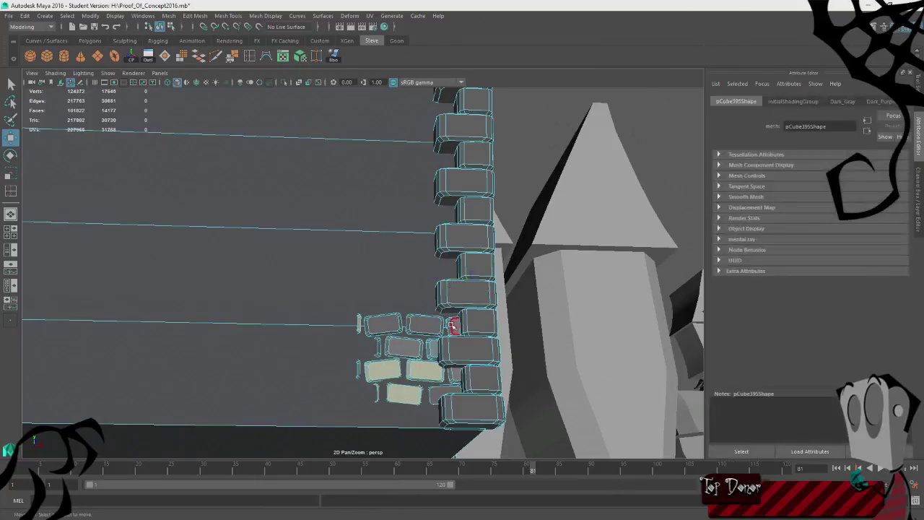
# - Delete the cluster's top row: the fragment beside the column, the two full bricks and the sliver at the outer end
pyautogui.click(454, 325)
pyautogui.press('Delete')
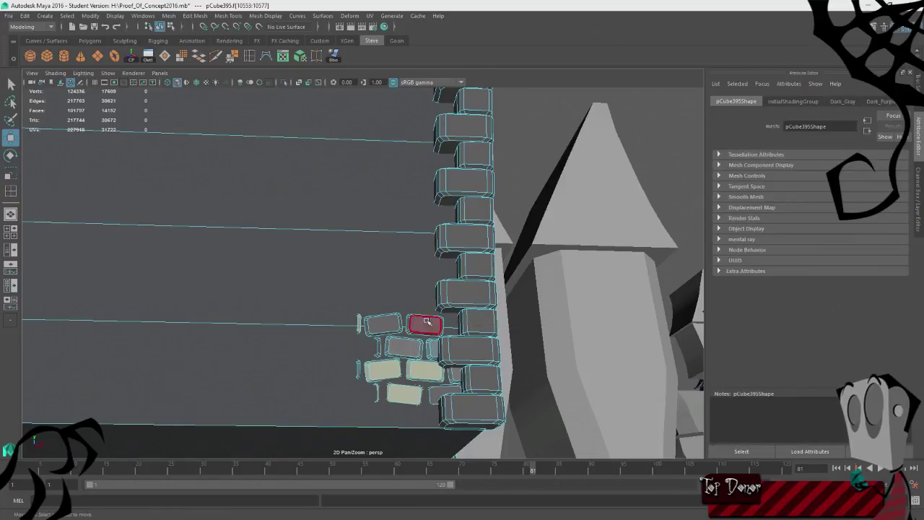
pyautogui.click(425, 323)
pyautogui.press('Delete')
pyautogui.click(375, 324)
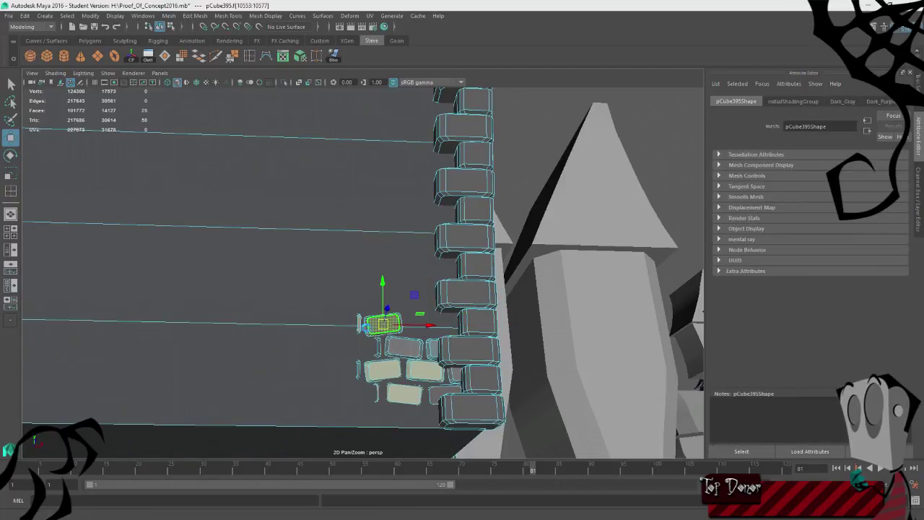
pyautogui.press('Delete')
pyautogui.click(359, 323)
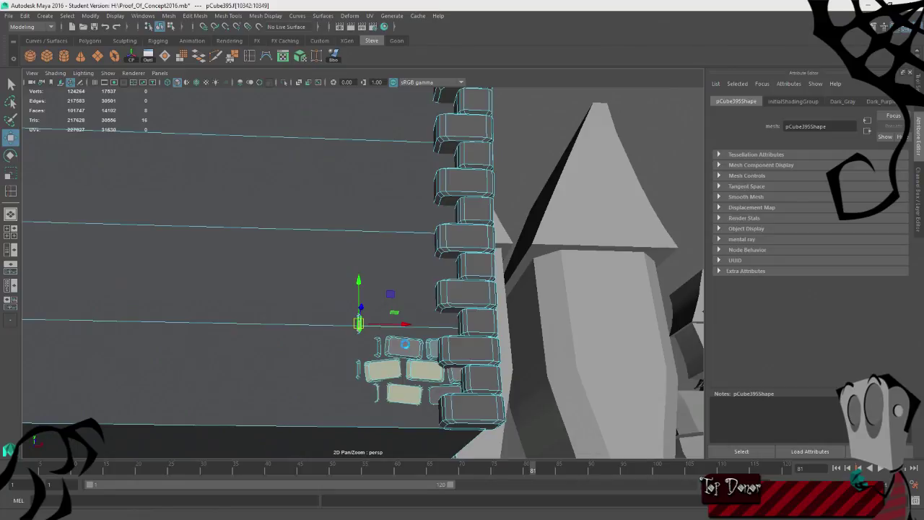
pyautogui.press('Delete')
# - Delete the grey brick and the partly hidden brick in the next row, plus both beige bricks in the row beneath
pyautogui.click(405, 347)
pyautogui.press('Delete')
pyautogui.click(431, 346)
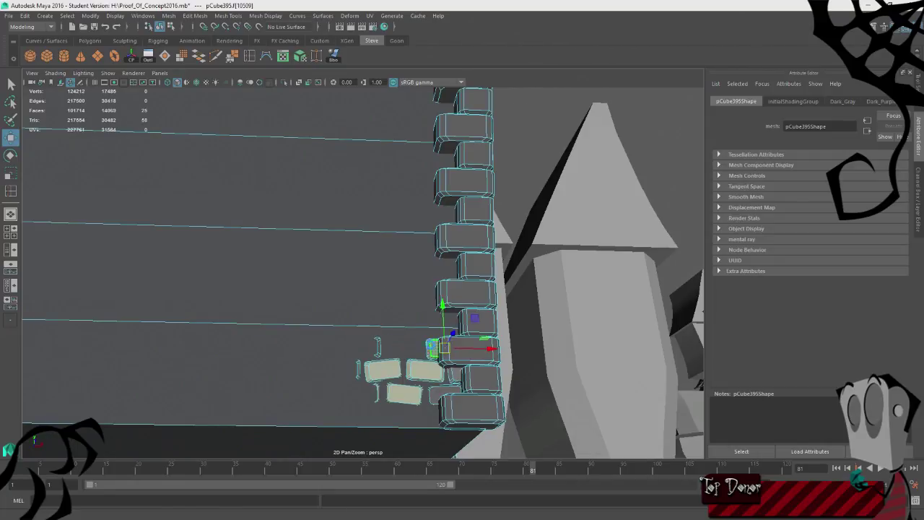
pyautogui.press('Delete')
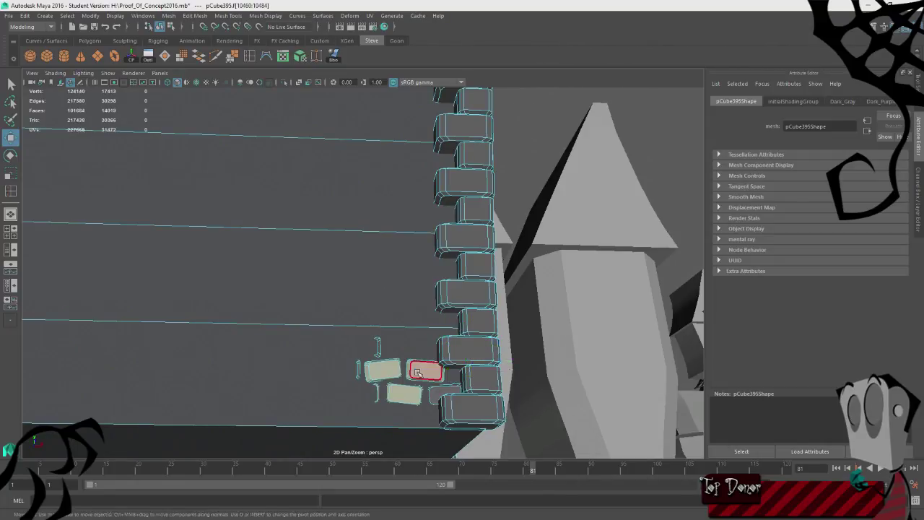
pyautogui.click(426, 369)
pyautogui.press('Delete')
pyautogui.doubleClick(374, 369)
pyautogui.press('Delete')
# - Delete the three slivers along the cluster's outer edge and the last beige and partly hidden bricks at its base
pyautogui.doubleClick(377, 347)
pyautogui.keyDown('shift'); pyautogui.doubleClick(359, 370); pyautogui.keyUp('shift')
pyautogui.keyDown('shift'); pyautogui.doubleClick(376, 394); pyautogui.keyUp('shift')
pyautogui.press('Delete')
pyautogui.doubleClick(405, 394)
pyautogui.press('Delete')
pyautogui.doubleClick(441, 389)
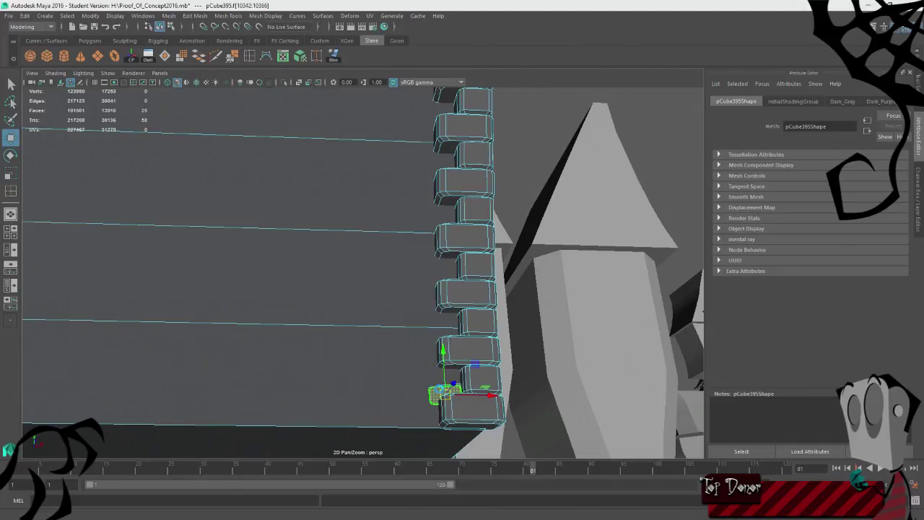
pyautogui.press('Delete')
# - Save the scene with the next, still bricked wall of the house in view
pyautogui.keyDown('alt'); pyautogui.moveTo(470, 352); pyautogui.dragTo(381, 388); pyautogui.keyUp('alt')
pyautogui.scroll(-10, 464, 350)
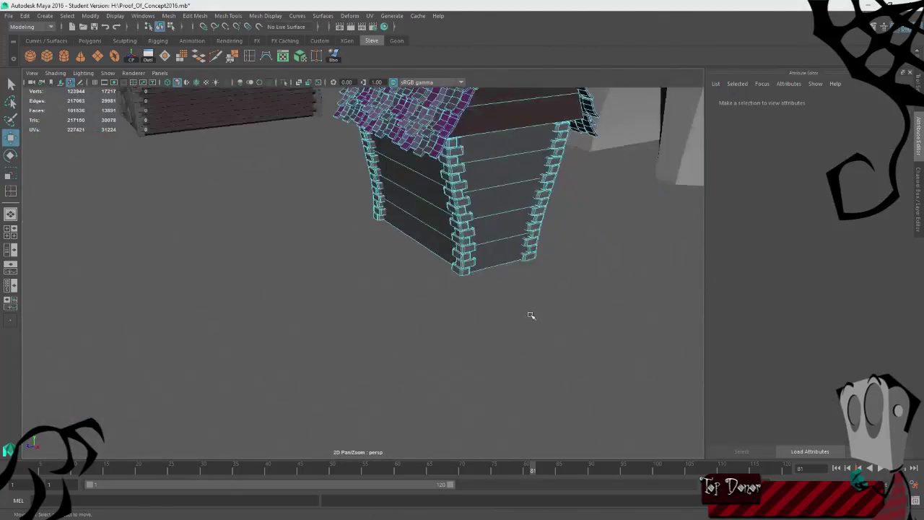
pyautogui.keyDown('alt'); pyautogui.moveTo(533, 316); pyautogui.dragTo(482, 327); pyautogui.keyUp('alt')
pyautogui.keyDown('alt'); pyautogui.moveTo(482, 326); pyautogui.dragTo(359, 287, button='middle'); pyautogui.keyUp('alt')
pyautogui.press('q')
pyautogui.hotkey('ctrl', 's')
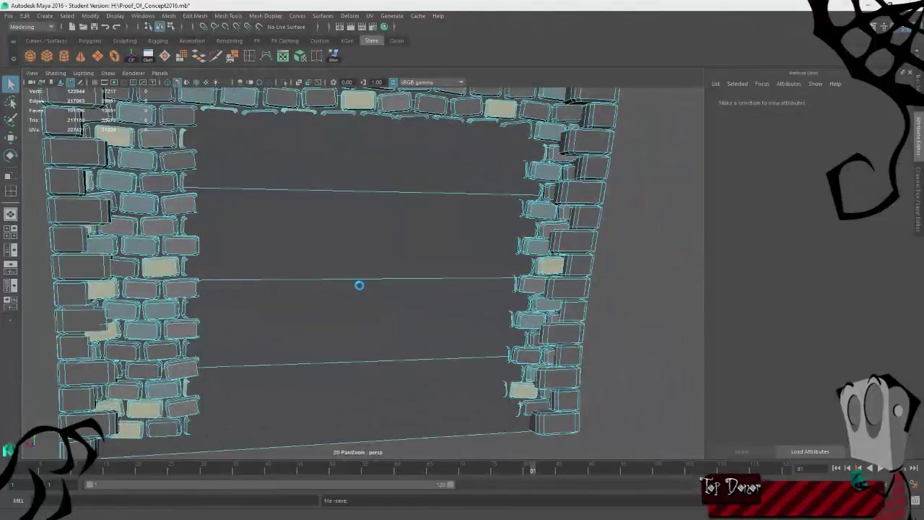
# - Delete the two end bricks in each of the top two rows under the roof, beside this wall's right-hand column
pyautogui.click(436, 275)
pyautogui.press('w')
pyautogui.keyDown('alt'); pyautogui.moveTo(311, 212); pyautogui.dragTo(398, 301, button='middle'); pyautogui.keyUp('alt')
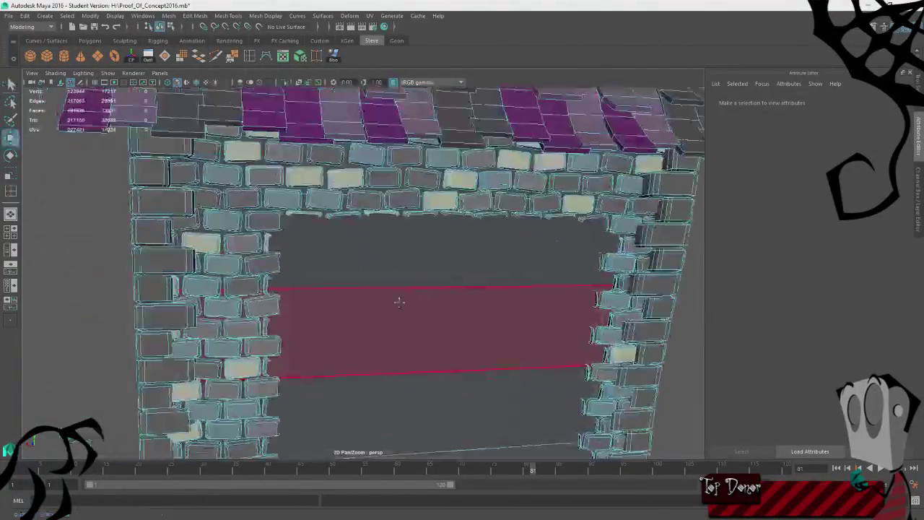
pyautogui.keyDown('alt'); pyautogui.moveTo(398, 301); pyautogui.dragTo(347, 253); pyautogui.keyUp('alt')
pyautogui.click(596, 177)
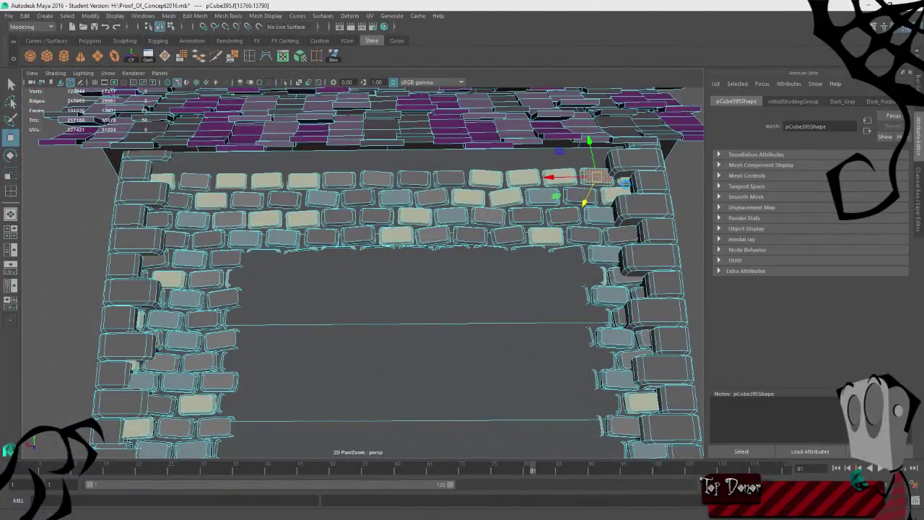
pyautogui.click(620, 191)
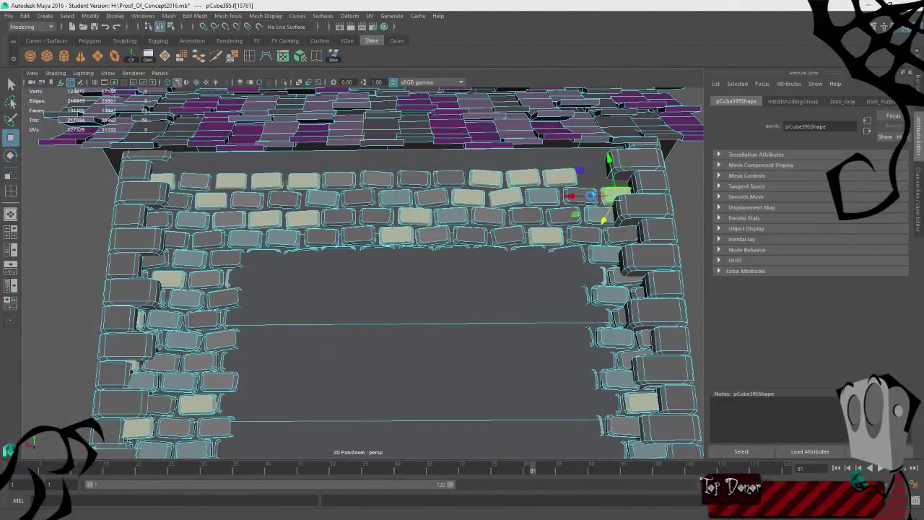
pyautogui.click(590, 196)
pyautogui.moveTo(572, 196); pyautogui.dragTo(553, 178)
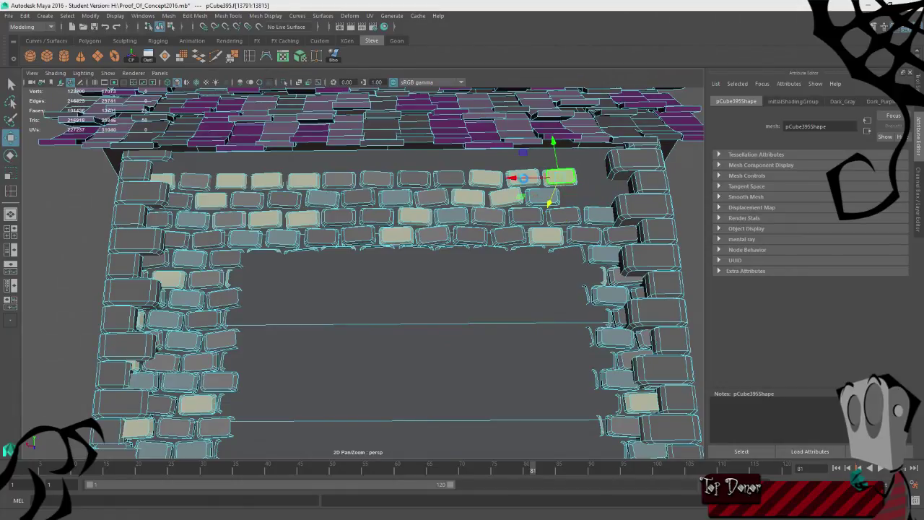
pyautogui.press('Delete')
# - Delete the next two beige bricks and the adjoining grey brick in the top row under the roof
pyautogui.doubleClick(522, 173)
pyautogui.press('Delete')
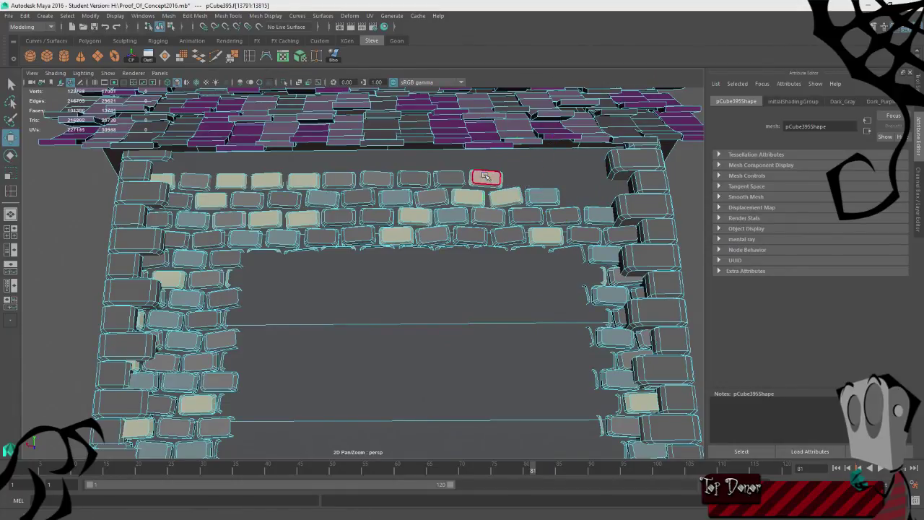
pyautogui.doubleClick(485, 176)
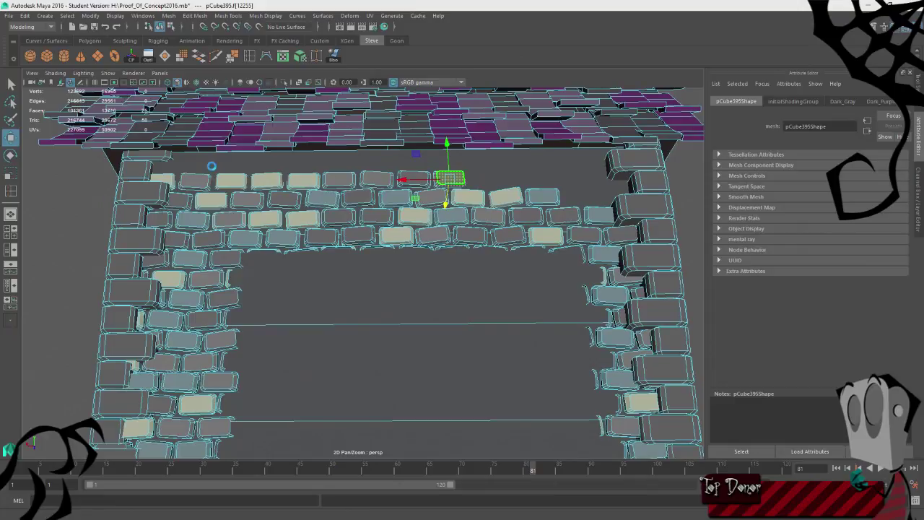
pyautogui.press('Delete')
# - Delete all the remaining bricks of the top row under the roof, from the left-hand column to the wall's middle
pyautogui.click(162, 179)
pyautogui.click(195, 180)
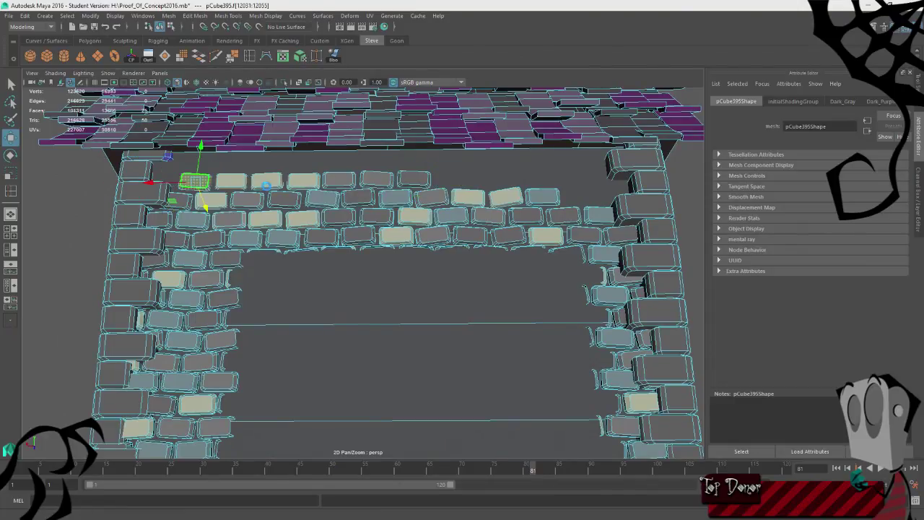
pyautogui.moveTo(232, 186); pyautogui.dragTo(344, 178)
pyautogui.press('Delete')
pyautogui.doubleClick(269, 187)
pyautogui.press('Delete')
pyautogui.doubleClick(338, 180)
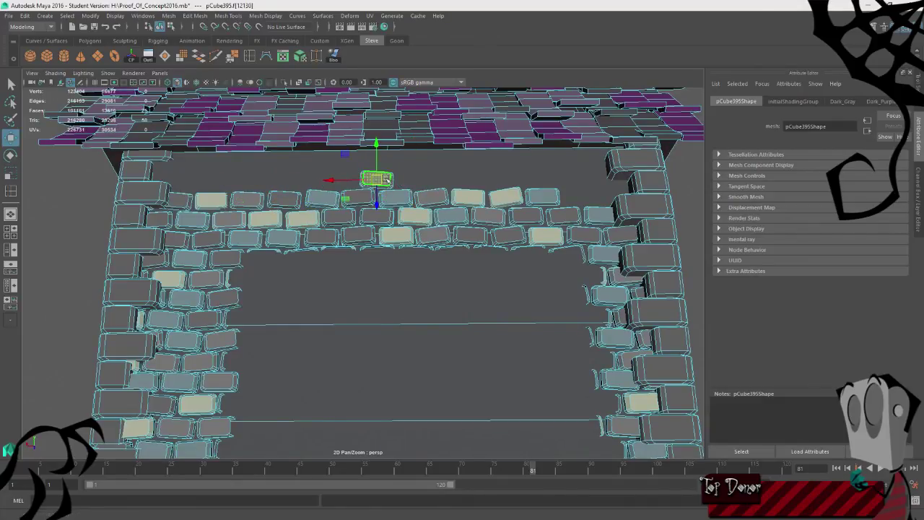
pyautogui.press('Delete')
# - Delete six consecutive bricks of the second row, from its free end inward, keeping the bricks near the left-hand column
pyautogui.doubleClick(536, 196)
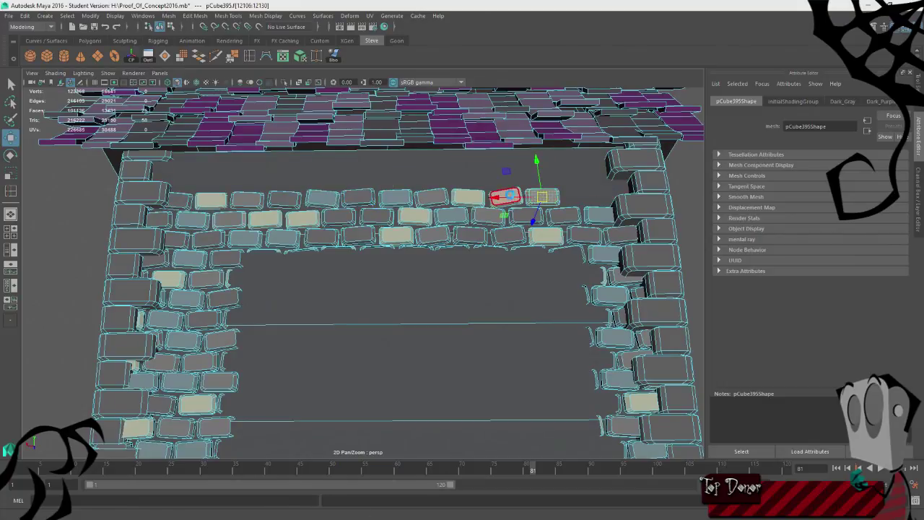
pyautogui.moveTo(509, 196); pyautogui.dragTo(359, 196)
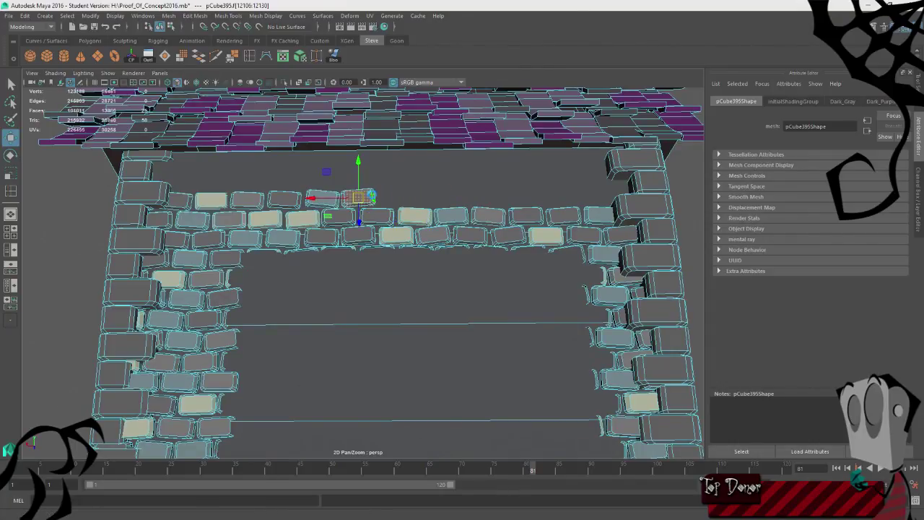
pyautogui.press('Delete')
# - Delete the end brick of the third row and the last two bricks of the fourth row beside the right-hand column
pyautogui.doubleClick(598, 219)
pyautogui.press('Delete')
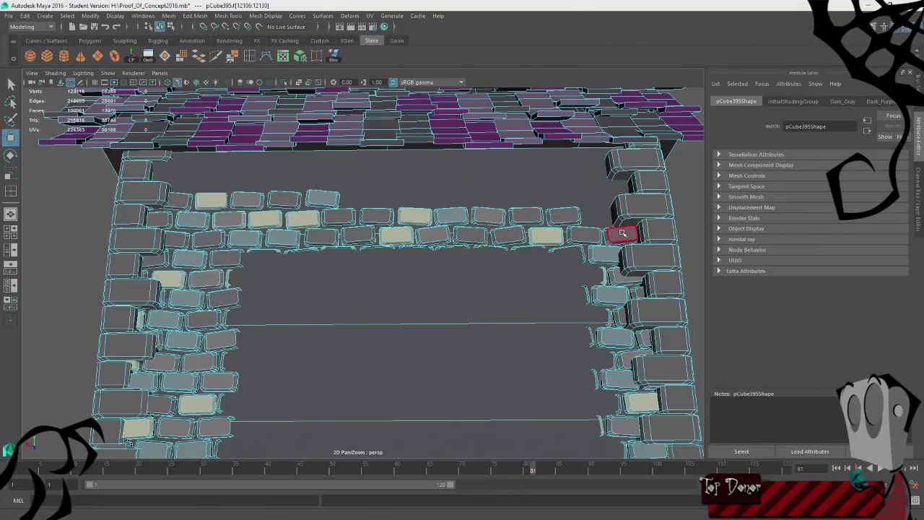
pyautogui.doubleClick(622, 233)
pyautogui.press('Delete')
pyautogui.doubleClick(593, 232)
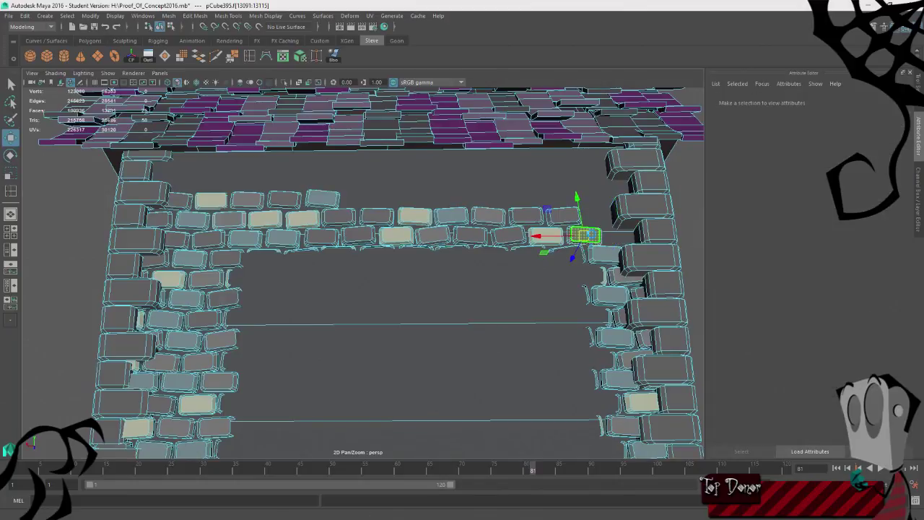
pyautogui.press('Delete')
# - Delete the bluish brick beneath the fourth row, the partly hidden brick below it and their slivers beside the right-hand column
pyautogui.doubleClick(595, 260)
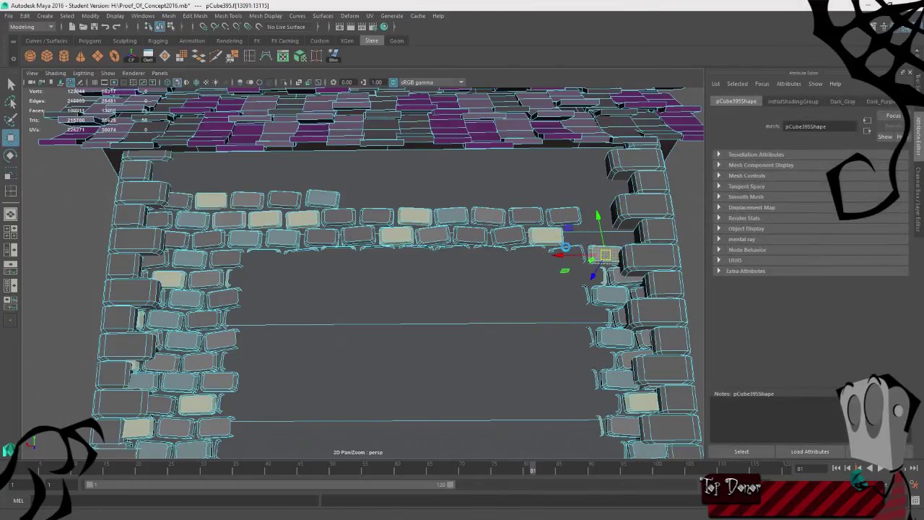
pyautogui.moveTo(605, 254); pyautogui.dragTo(566, 251)
pyautogui.click(618, 281)
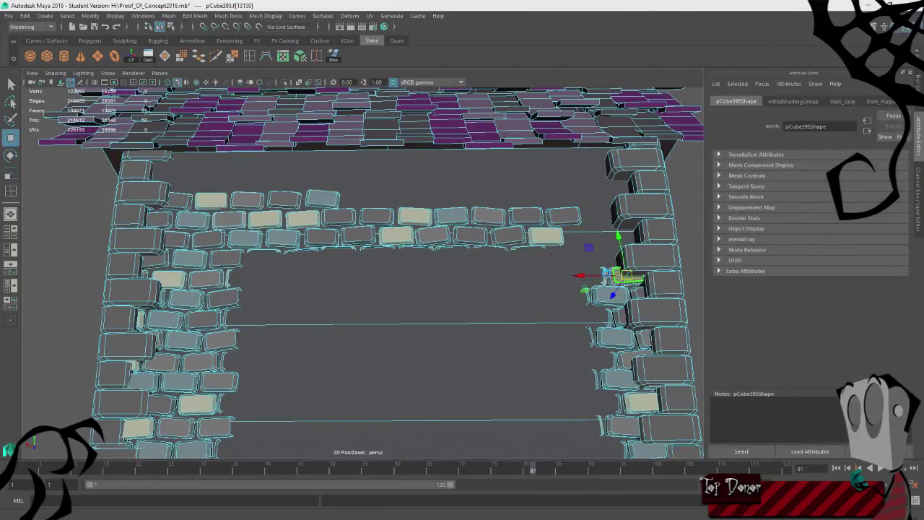
pyautogui.press('Delete')
pyautogui.doubleClick(603, 272)
pyautogui.press('Delete')
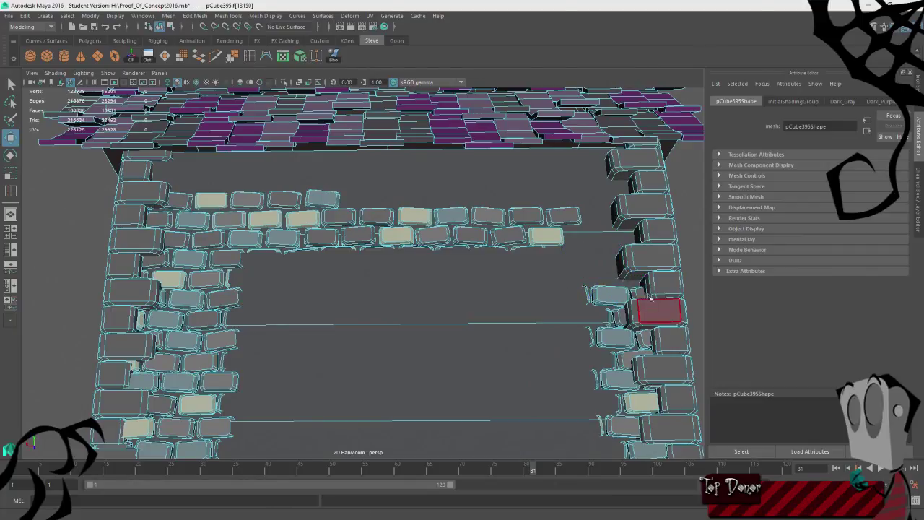
# - Delete the bluish brick at the top of the right-hand cluster, the partly hidden bricks around it and both rows' slivers
pyautogui.doubleClick(640, 291)
pyautogui.moveTo(639, 293); pyautogui.dragTo(603, 294)
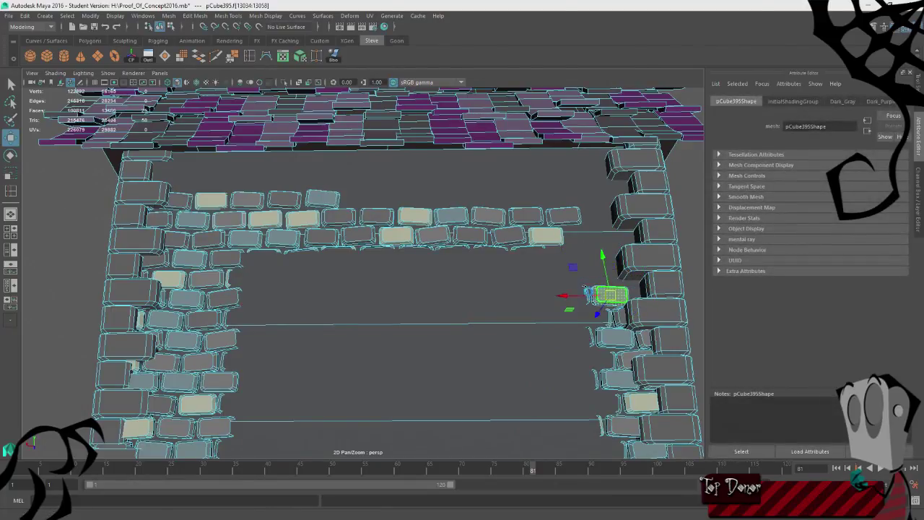
pyautogui.press('Delete')
pyautogui.doubleClick(587, 294)
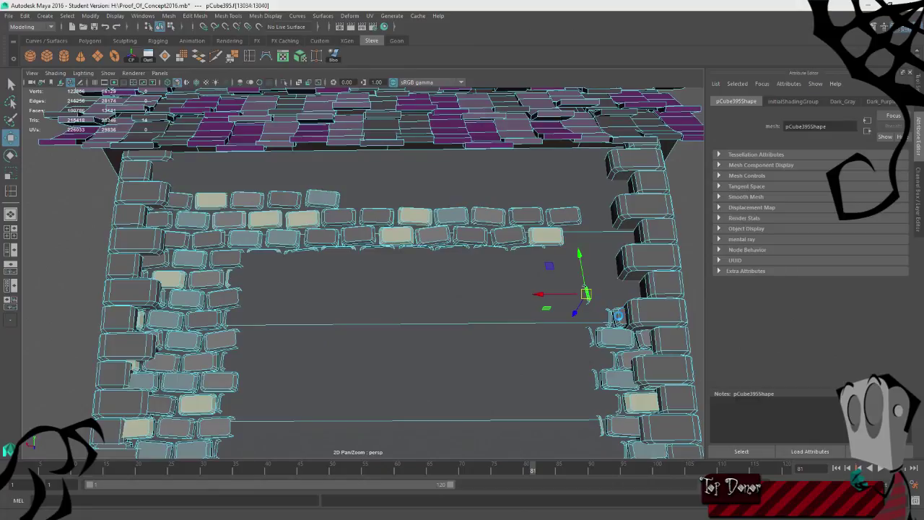
pyautogui.click(617, 316)
pyautogui.press('Delete')
pyautogui.doubleClick(610, 312)
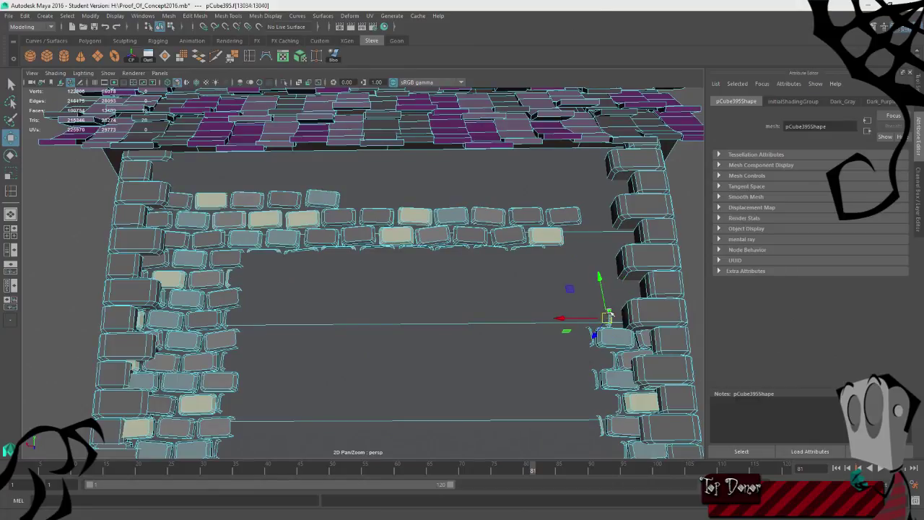
pyautogui.press('Delete')
# - Delete the next bluish brick with its column fragment and sliver, plus the partly hidden brick in the row beneath
pyautogui.doubleClick(643, 336)
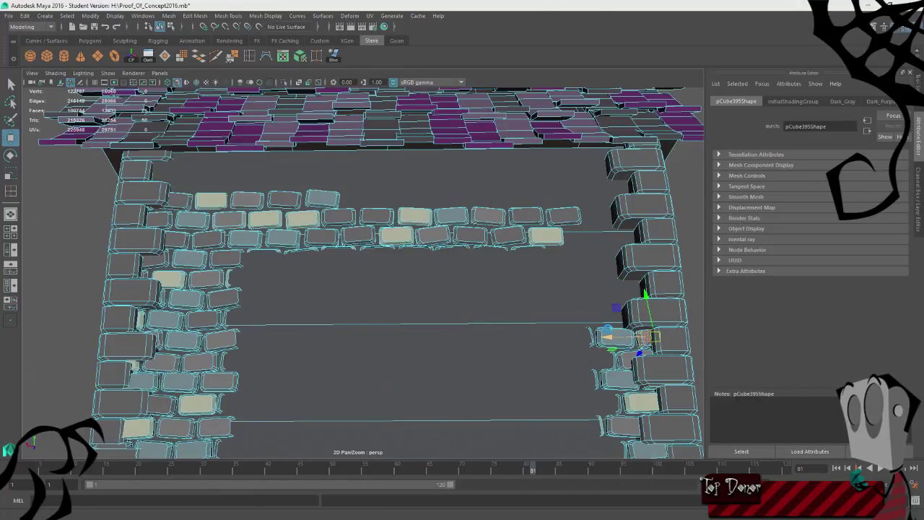
pyautogui.press('Delete')
pyautogui.doubleClick(611, 332)
pyautogui.press('Delete')
pyautogui.doubleClick(590, 330)
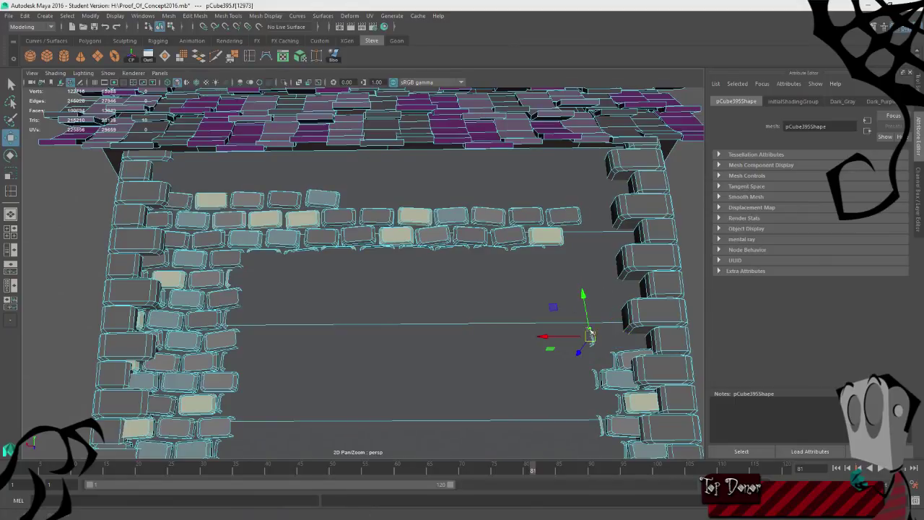
pyautogui.press('Delete')
pyautogui.doubleClick(627, 361)
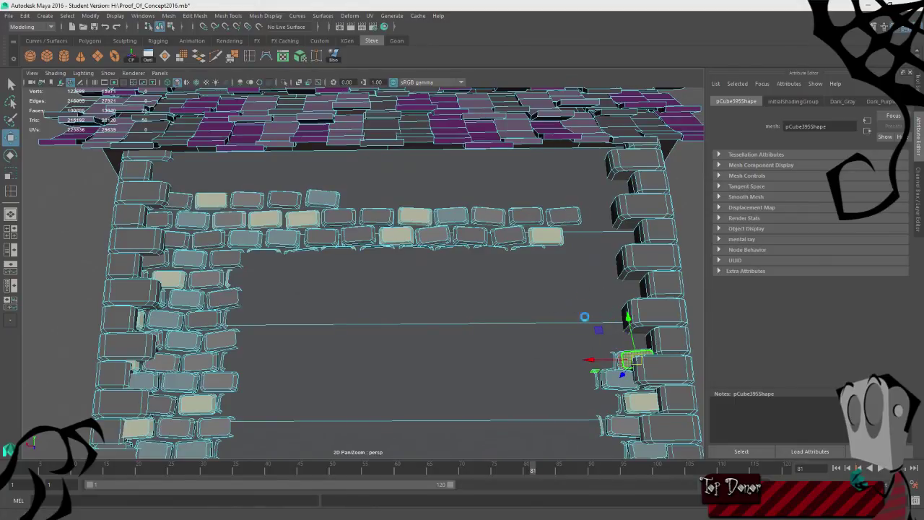
pyautogui.press('Delete')
# - Delete the topmost sliver of the right-hand cluster, the beige brick and the bluish brick diagonally above it
pyautogui.keyDown('alt'); pyautogui.moveTo(560, 311); pyautogui.dragTo(416, 299); pyautogui.keyUp('alt')
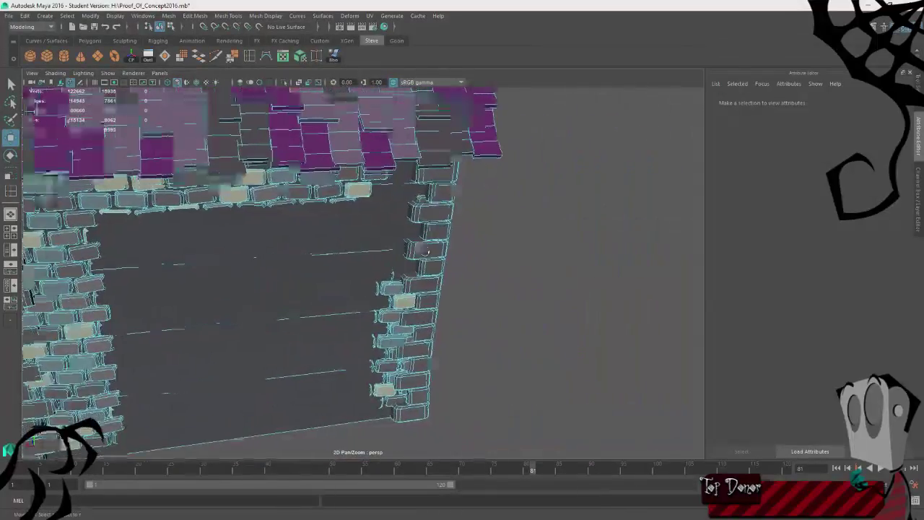
pyautogui.scroll(5, 417, 300)
pyautogui.click(418, 269)
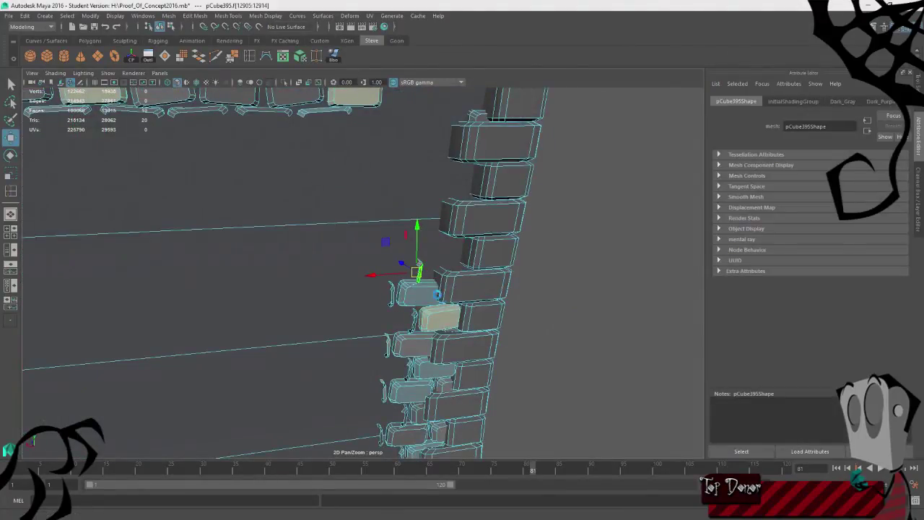
pyautogui.keyDown('shift'); pyautogui.click(436, 316); pyautogui.keyUp('shift')
pyautogui.click(411, 290)
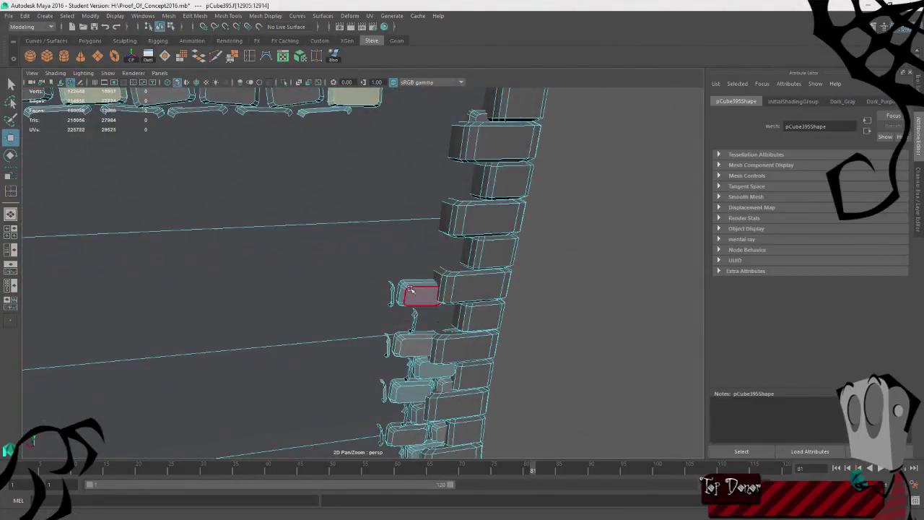
pyautogui.press('Delete')
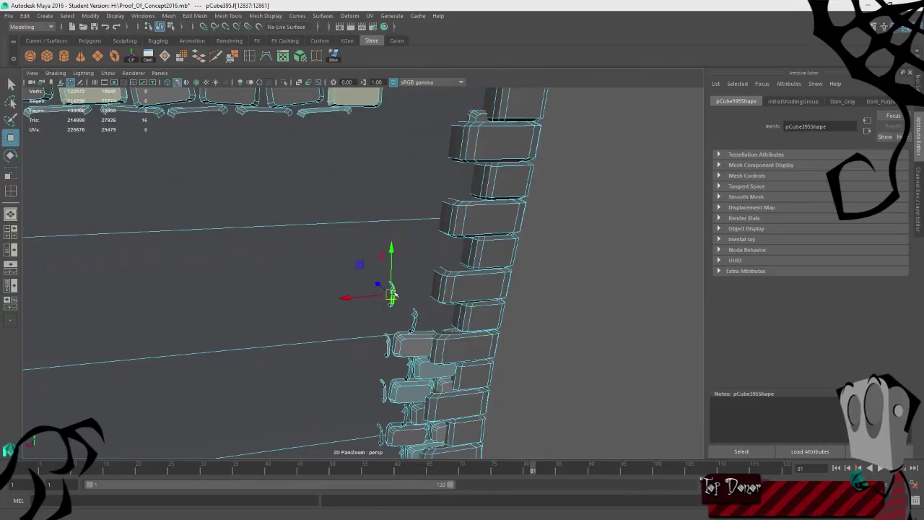
# - Delete the topmost sliver of the cluster beside the right-hand column, the brick below it and the leftover fragment against the column
pyautogui.click(417, 341)
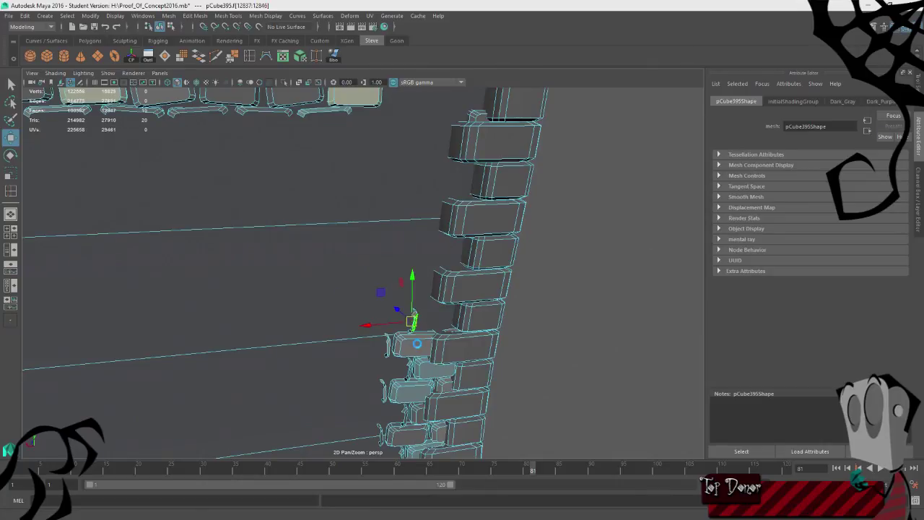
pyautogui.press('Delete')
pyautogui.click(416, 345)
pyautogui.press('Delete')
pyautogui.doubleClick(454, 330)
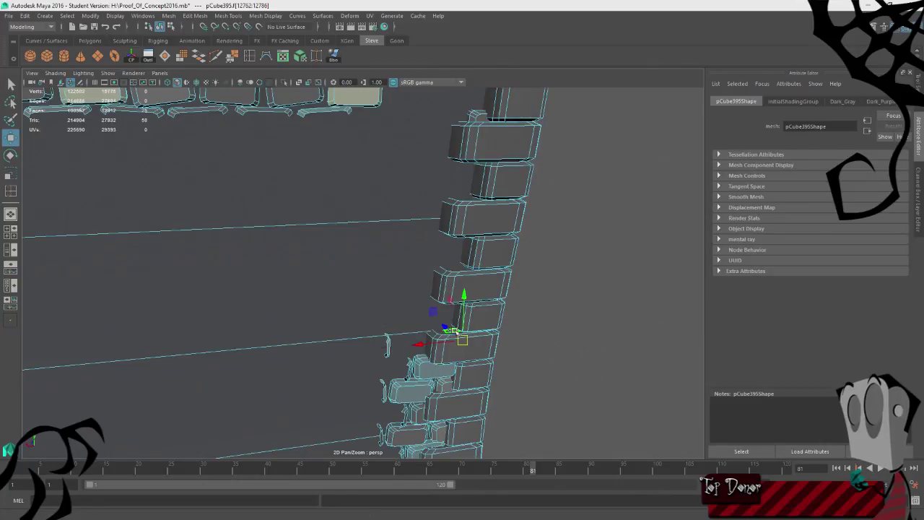
pyautogui.press('Delete')
# - Delete the bluish brick in the next row, the partly hidden brick beneath it and the fragment at its inner end
pyautogui.click(435, 375)
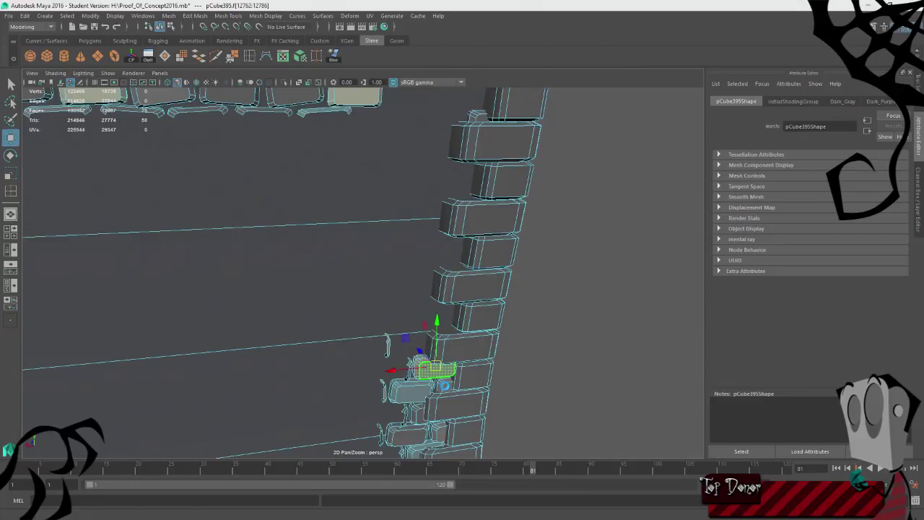
pyautogui.press('Delete')
pyautogui.click(447, 387)
pyautogui.press('Delete')
pyautogui.click(409, 368)
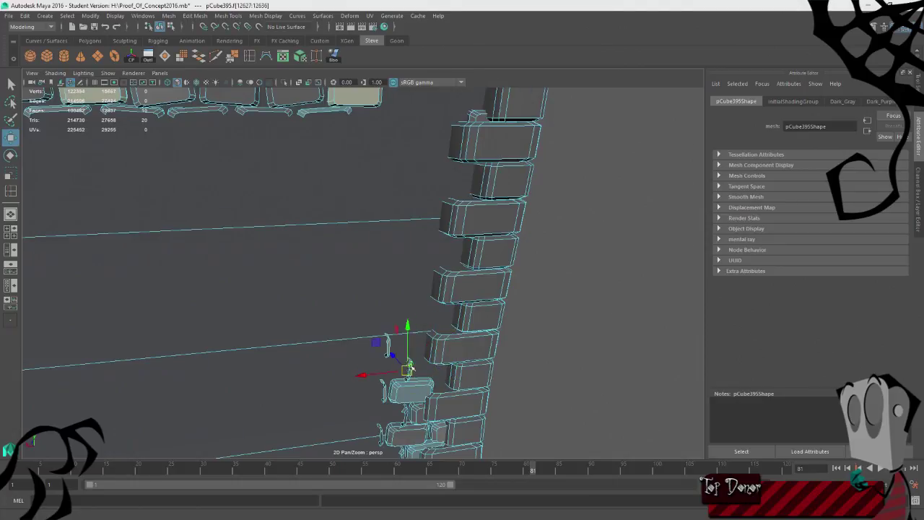
pyautogui.press('Delete')
# - Delete the isolated sliver on the bare wall, the bluish brick below it and that brick's own sliver
pyautogui.doubleClick(386, 345)
pyautogui.doubleClick(388, 347)
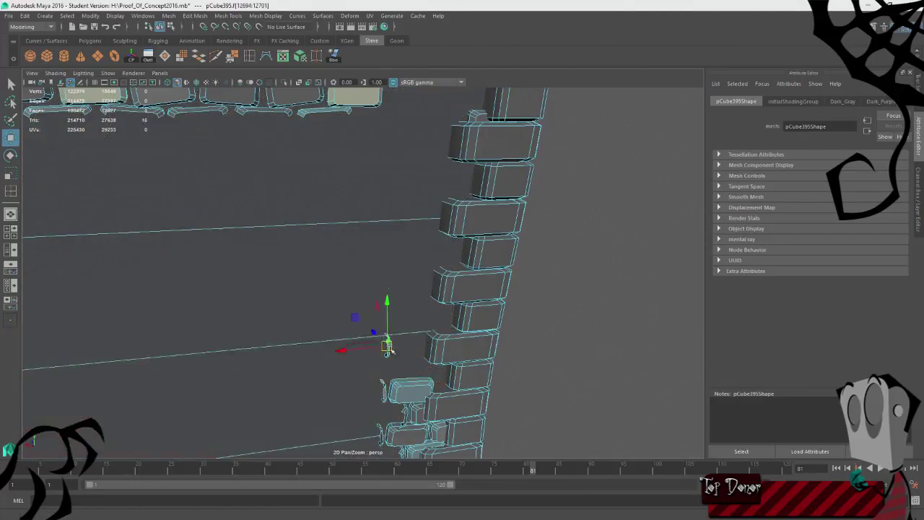
pyautogui.press('Delete')
pyautogui.click(410, 387)
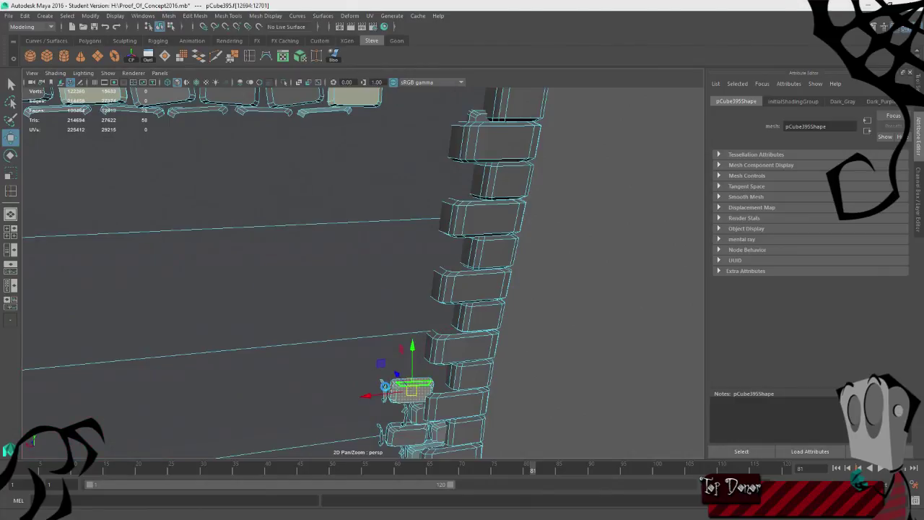
pyautogui.press('Delete')
pyautogui.click(383, 393)
pyautogui.press('Delete')
# - Delete the partly hidden brick in the next row and the two partly hidden bricks against the lower right-hand column
pyautogui.click(418, 412)
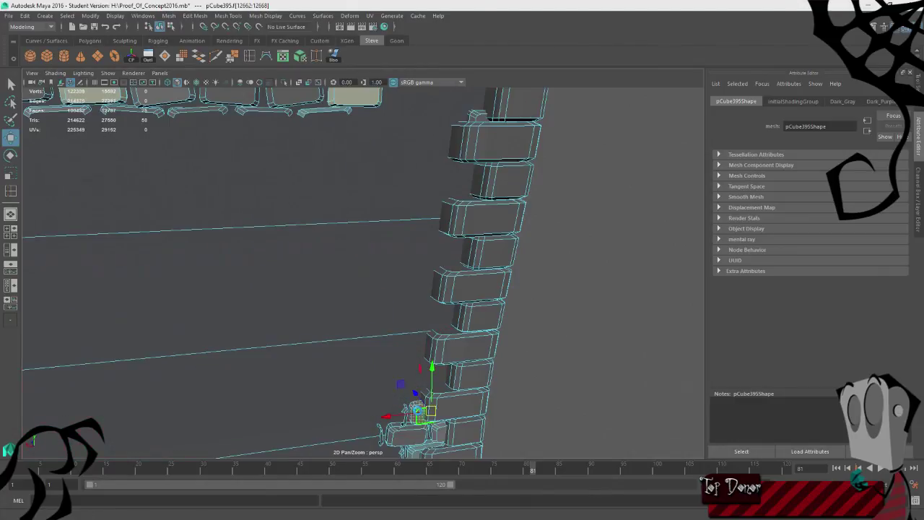
pyautogui.press('Delete')
pyautogui.keyDown('alt'); pyautogui.moveTo(510, 429); pyautogui.dragTo(462, 264); pyautogui.keyUp('alt')
pyautogui.click(462, 263)
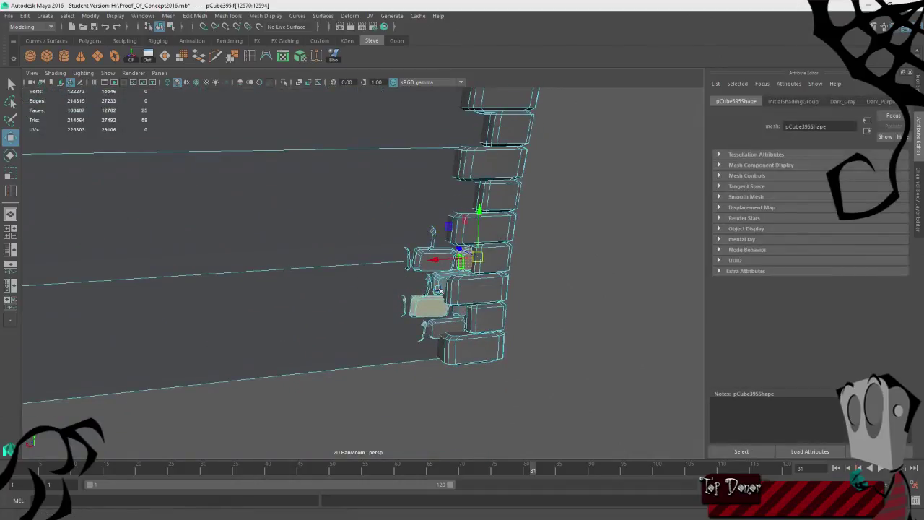
pyautogui.press('Delete')
pyautogui.click(438, 289)
pyautogui.press('Delete')
# - Delete the small fragment by the column, the beige brick beside it and the grey brick two rows above
pyautogui.click(459, 309)
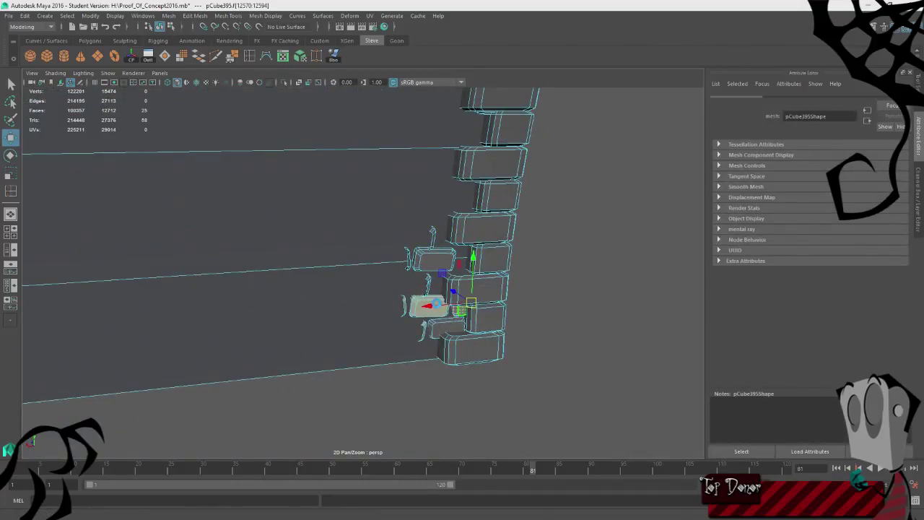
pyautogui.press('Delete')
pyautogui.click(431, 306)
pyautogui.press('Delete')
pyautogui.doubleClick(447, 254)
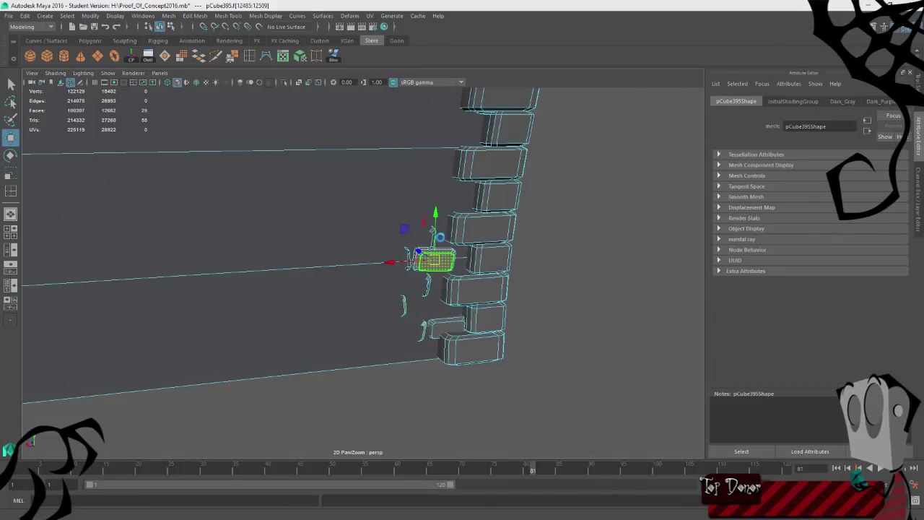
pyautogui.press('Delete')
# - Delete the slivers left on the bare wall beside the lower right-hand column, above the last remaining brick
pyautogui.click(408, 254)
pyautogui.click(407, 257)
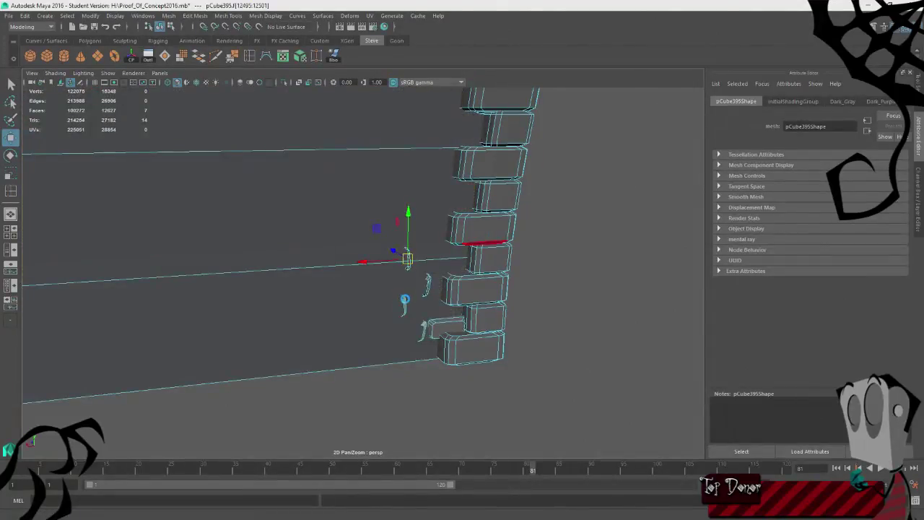
pyautogui.press('Delete')
pyautogui.click(435, 279)
pyautogui.press('Delete')
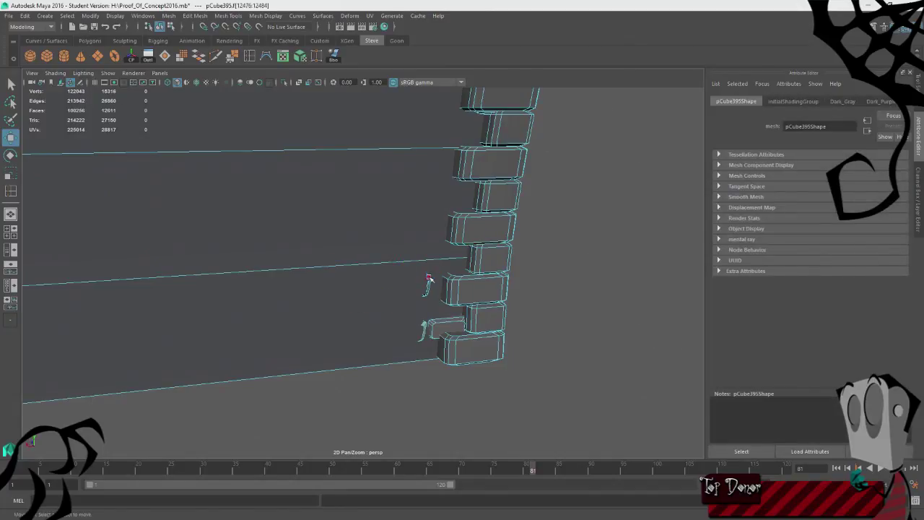
pyautogui.click(429, 278)
pyautogui.press('Delete')
# - Delete the last wall brick near the foot of the right-hand column together with its sliver
pyautogui.click(441, 328)
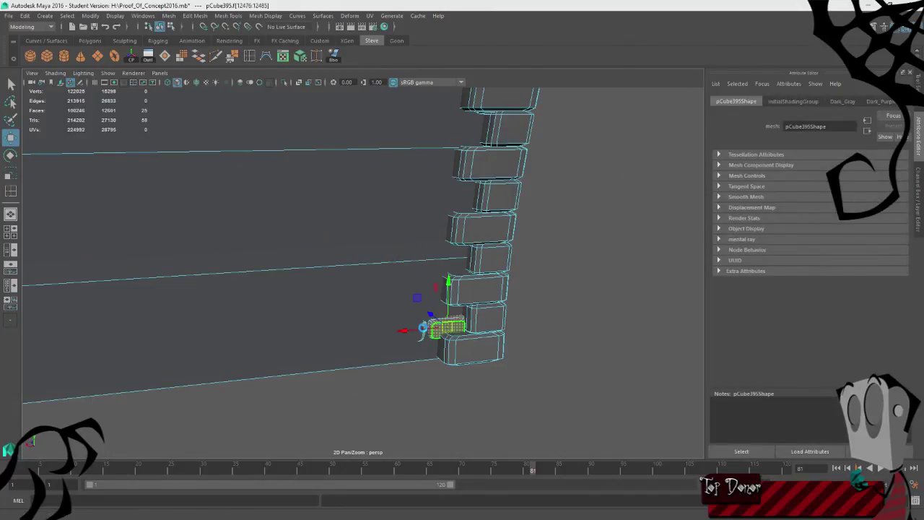
pyautogui.press('Delete')
pyautogui.click(425, 326)
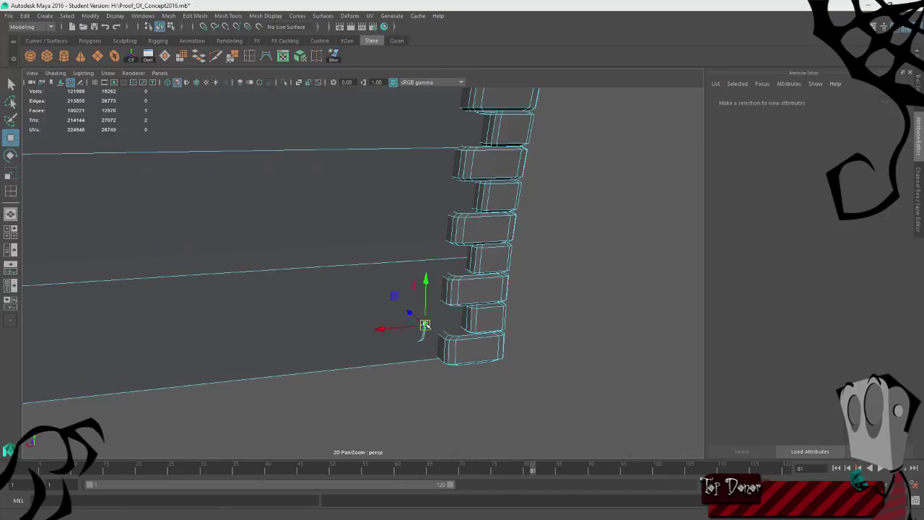
pyautogui.doubleClick(426, 324)
pyautogui.press('Delete')
# - Delete the two rightmost bricks of the top brick row under the roof
pyautogui.keyDown('alt'); pyautogui.moveTo(505, 252); pyautogui.dragTo(563, 367, button='middle'); pyautogui.keyUp('alt')
pyautogui.keyDown('alt'); pyautogui.moveTo(563, 367); pyautogui.dragTo(459, 294, button='right'); pyautogui.keyUp('alt')
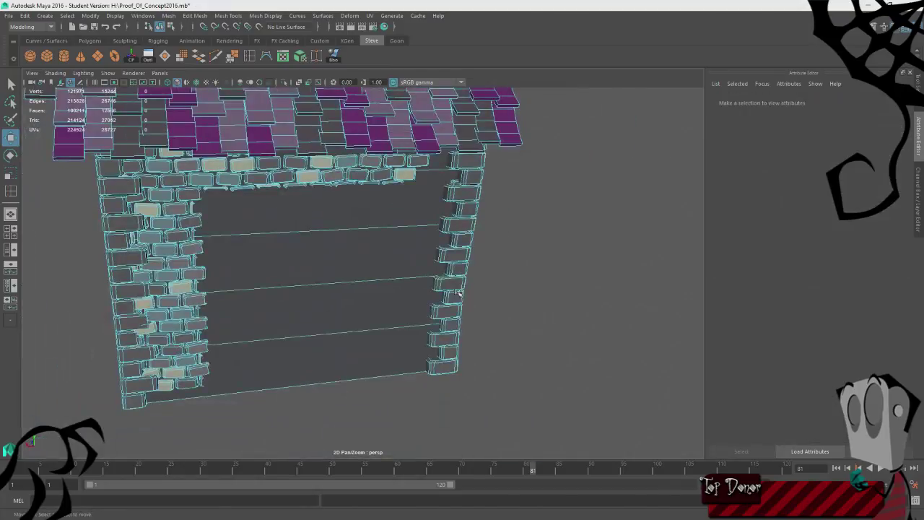
pyautogui.keyDown('alt'); pyautogui.moveTo(344, 275); pyautogui.dragTo(463, 339, button='middle'); pyautogui.keyUp('alt')
pyautogui.keyDown('alt'); pyautogui.moveTo(462, 339); pyautogui.dragTo(361, 269); pyautogui.keyUp('alt')
pyautogui.keyDown('alt'); pyautogui.moveTo(361, 269); pyautogui.dragTo(415, 249, button='right'); pyautogui.keyUp('alt')
pyautogui.keyDown('alt'); pyautogui.moveTo(415, 249); pyautogui.dragTo(415, 299, button='middle'); pyautogui.keyUp('alt')
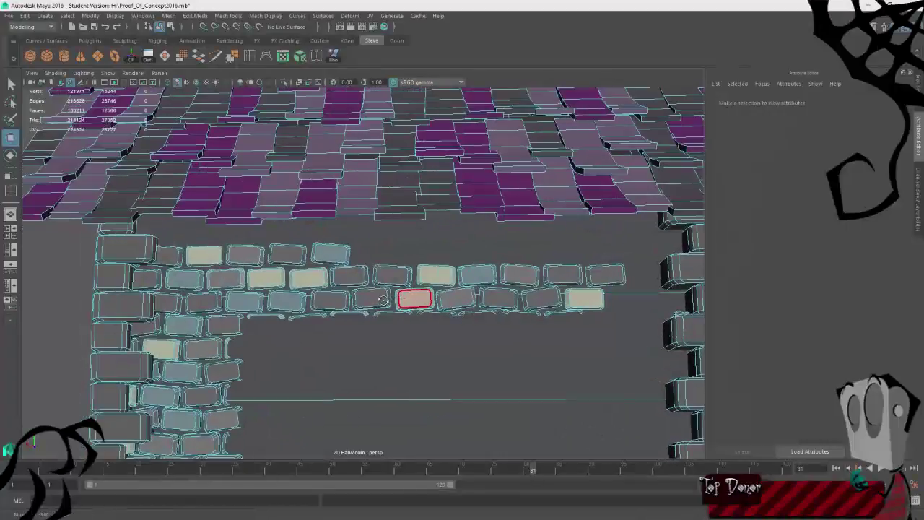
pyautogui.doubleClick(332, 255)
pyautogui.press('Delete')
pyautogui.doubleClick(287, 253)
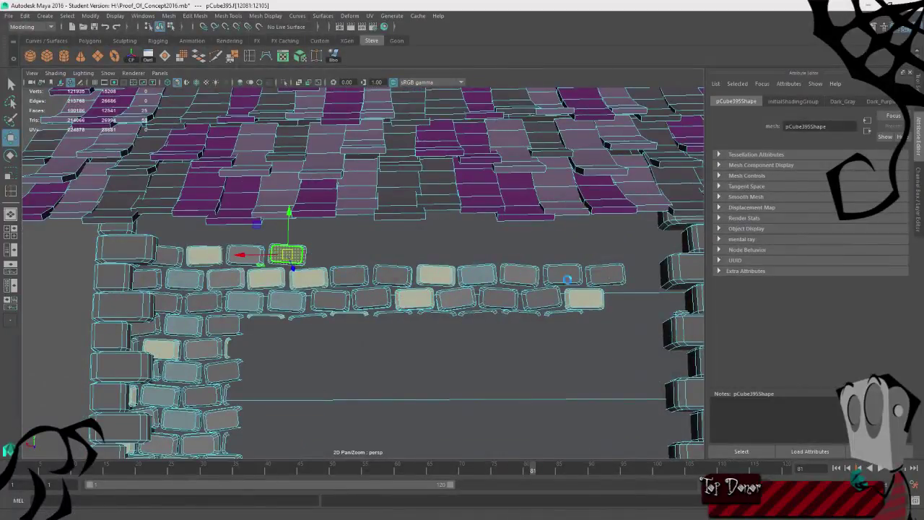
pyautogui.press('Delete')
# - Delete the two rightmost bricks of the second row under the roof and save the scene
pyautogui.click(589, 279)
pyautogui.moveTo(565, 278); pyautogui.dragTo(523, 278)
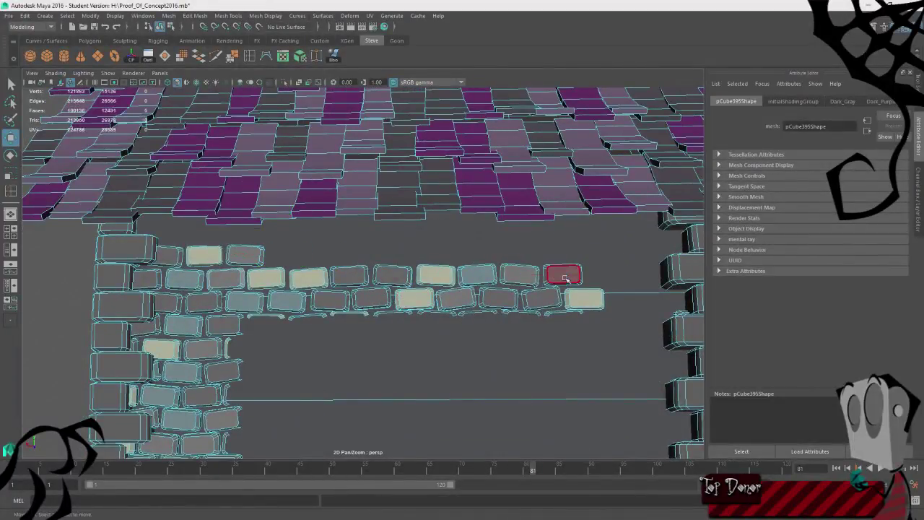
pyautogui.press('q')
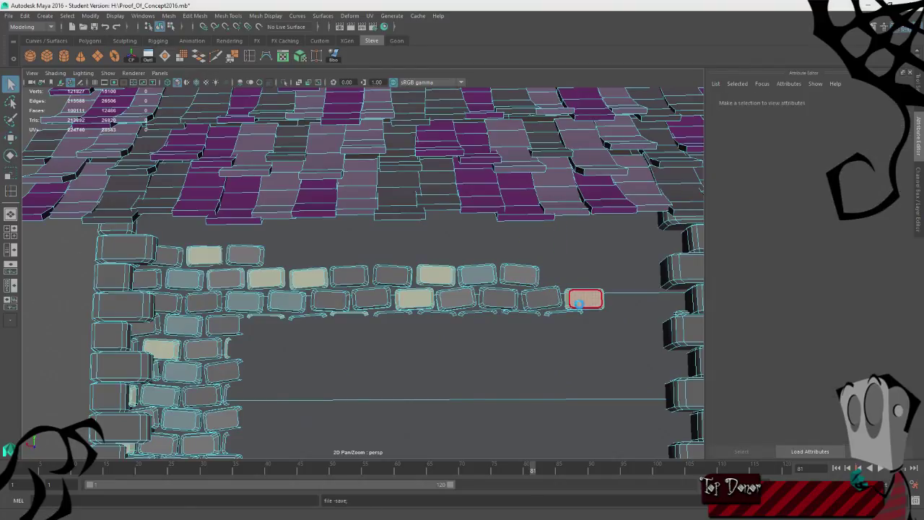
pyautogui.hotkey('ctrl', 's')
pyautogui.click(428, 272)
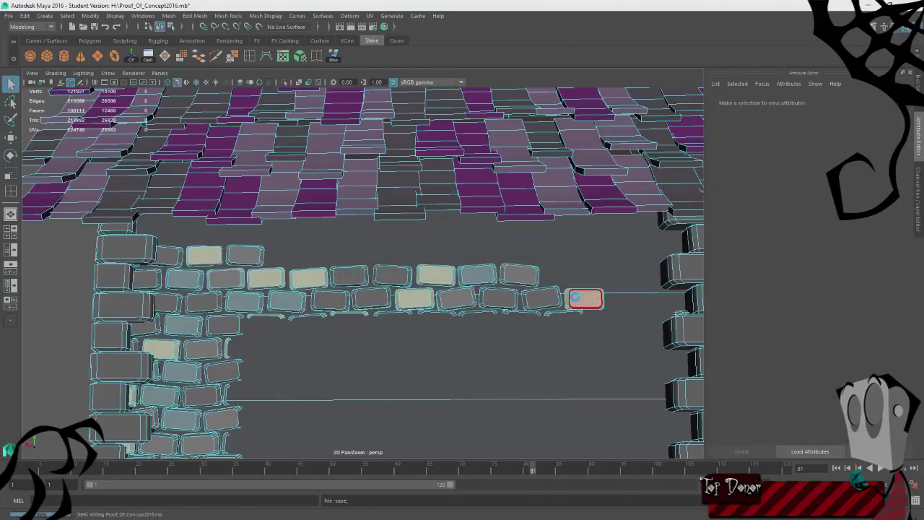
# - Delete the beige and grey bricks at the right end of the third row and three end bricks of the second row
pyautogui.press('w')
pyautogui.doubleClick(576, 298)
pyautogui.press('Delete')
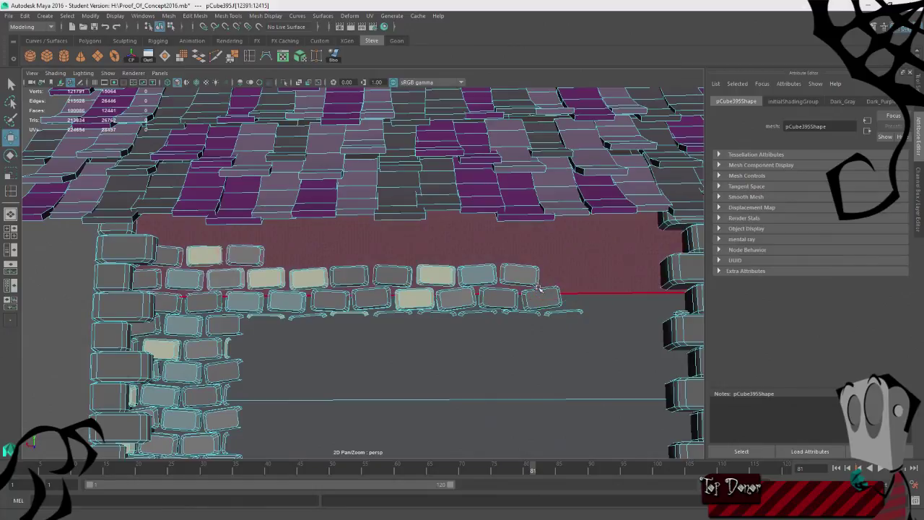
pyautogui.click(539, 289)
pyautogui.doubleClick(542, 296)
pyautogui.moveTo(537, 297); pyautogui.dragTo(394, 273)
pyautogui.press('Delete')
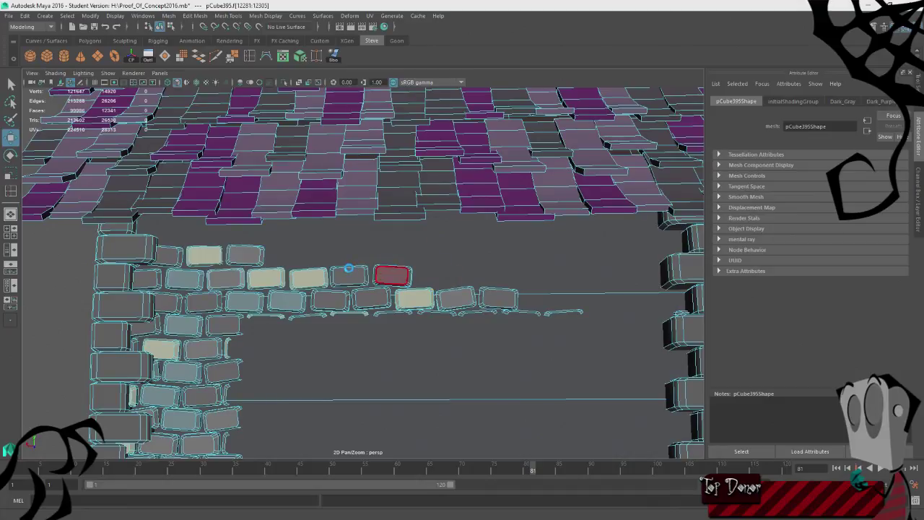
# - Delete the second row's end bricks up to and including the right-hand beige one, plus the top row's rightmost brick
pyautogui.click(349, 270)
pyautogui.moveTo(302, 272); pyautogui.dragTo(258, 273)
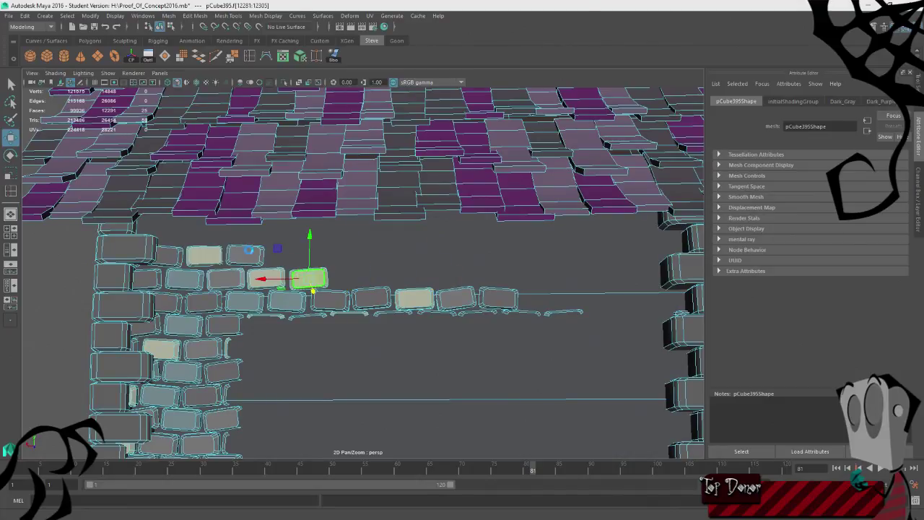
pyautogui.press('Delete')
pyautogui.click(248, 253)
pyautogui.press('Delete')
# - Delete the last two bricks of the top row and the second row's brick beside the left-hand column
pyautogui.click(212, 250)
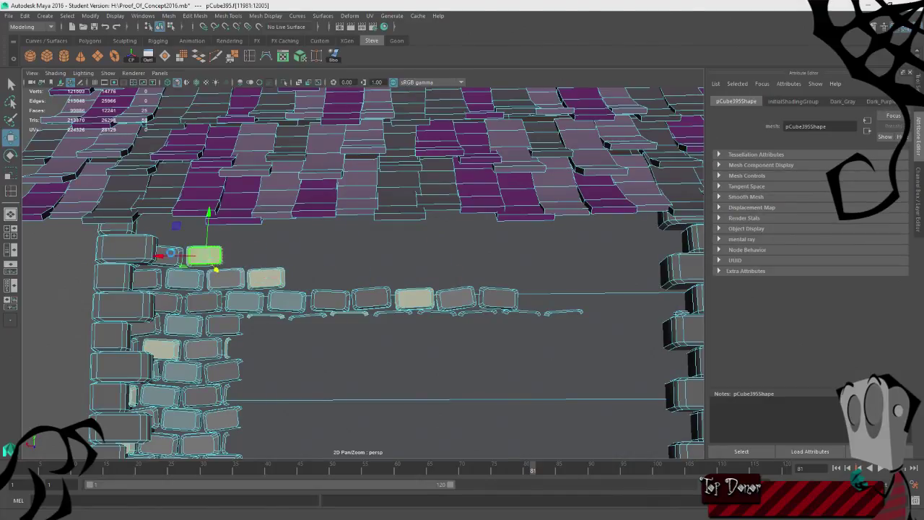
pyautogui.press('Delete')
pyautogui.click(167, 256)
pyautogui.press('Delete')
pyautogui.click(143, 279)
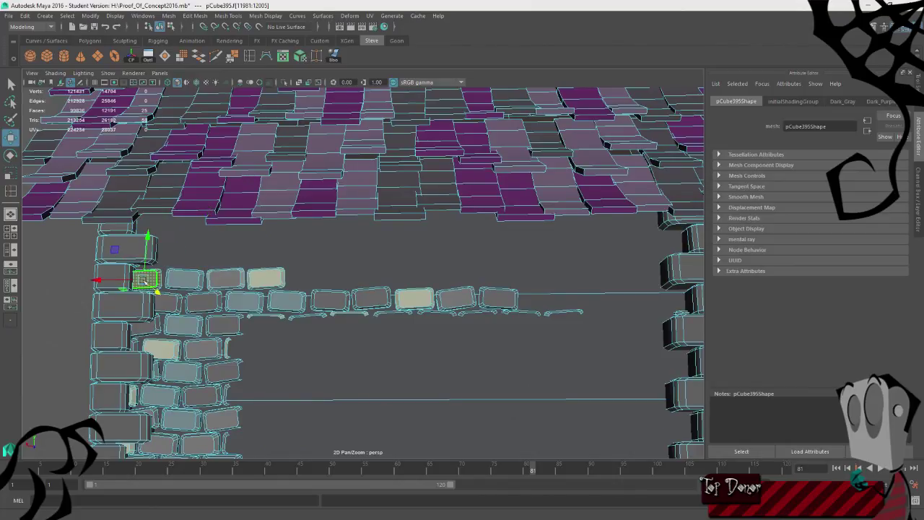
pyautogui.press('Delete')
# - Delete the bluish, grey and beige bricks that remain in the second row under the roof
pyautogui.click(195, 280)
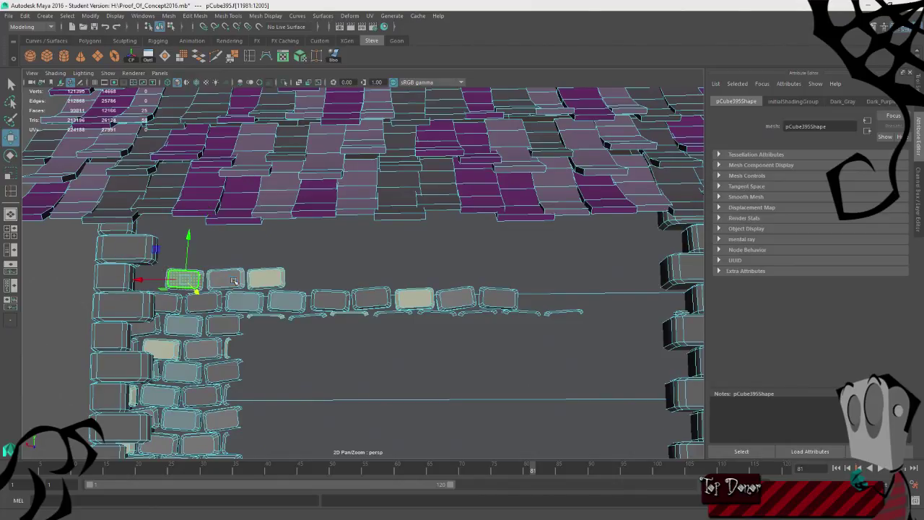
pyautogui.press('Delete')
pyautogui.click(233, 281)
pyautogui.press('Delete')
pyautogui.click(270, 280)
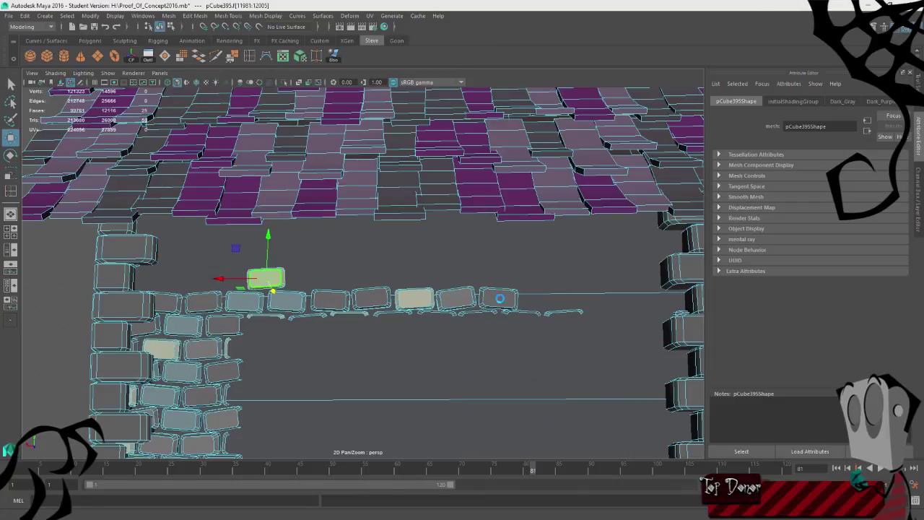
pyautogui.press('Delete')
# - Delete the rightmost brick of the remaining horizontal row and the two outermost slivers beneath that row
pyautogui.click(500, 298)
pyautogui.press('Delete')
pyautogui.doubleClick(567, 314)
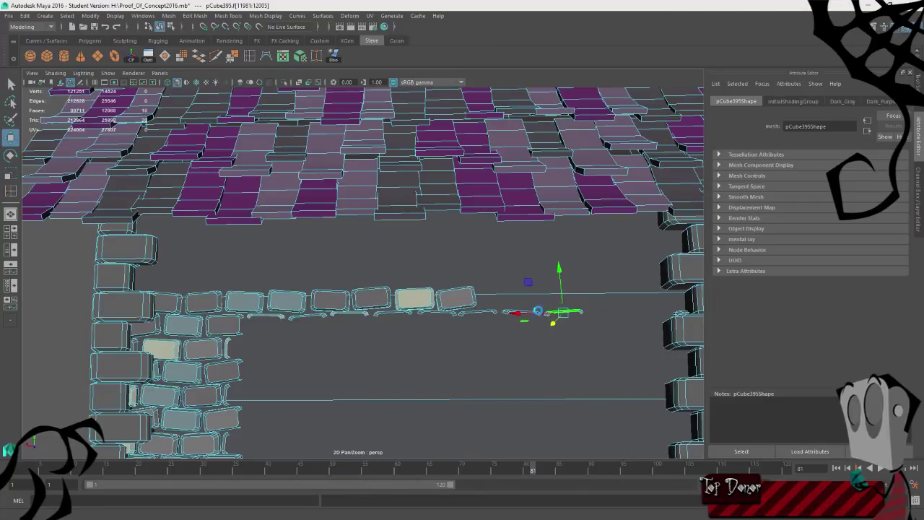
pyautogui.press('Delete')
pyautogui.click(509, 311)
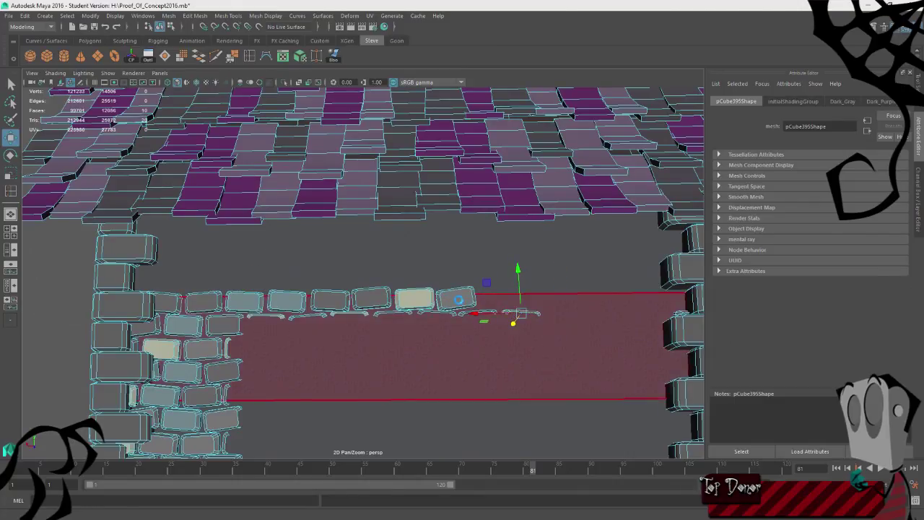
pyautogui.press('Delete')
# - Delete the grey brick to the right of the beige one and the outermost remaining sliver beneath the row
pyautogui.doubleClick(458, 300)
pyautogui.press('Delete')
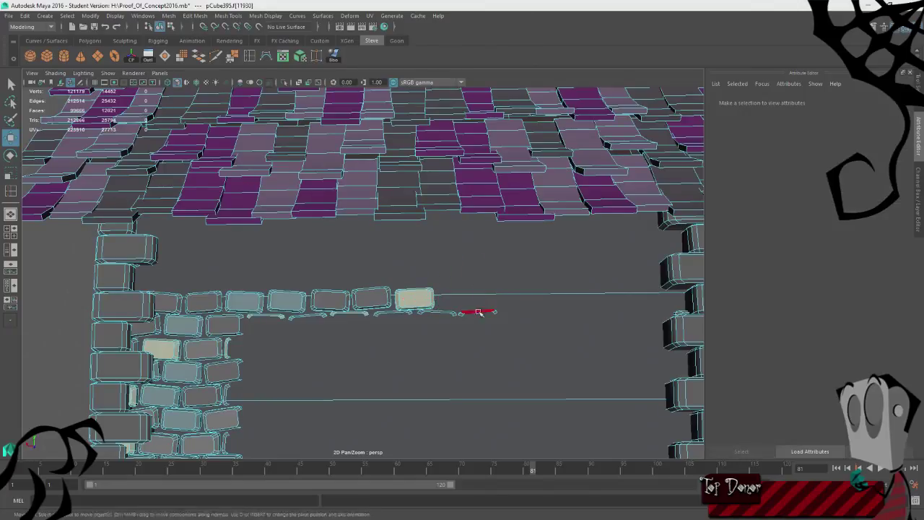
pyautogui.click(478, 312)
pyautogui.press('Delete')
# - Delete the beige brick at the row's right end and the sliver just below and beyond it
pyautogui.click(421, 299)
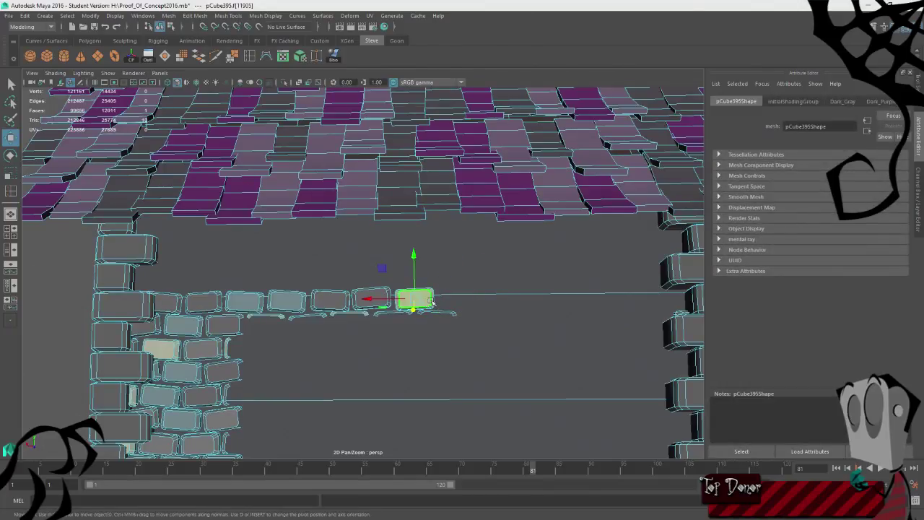
pyautogui.doubleClick(431, 300)
pyautogui.press('Delete')
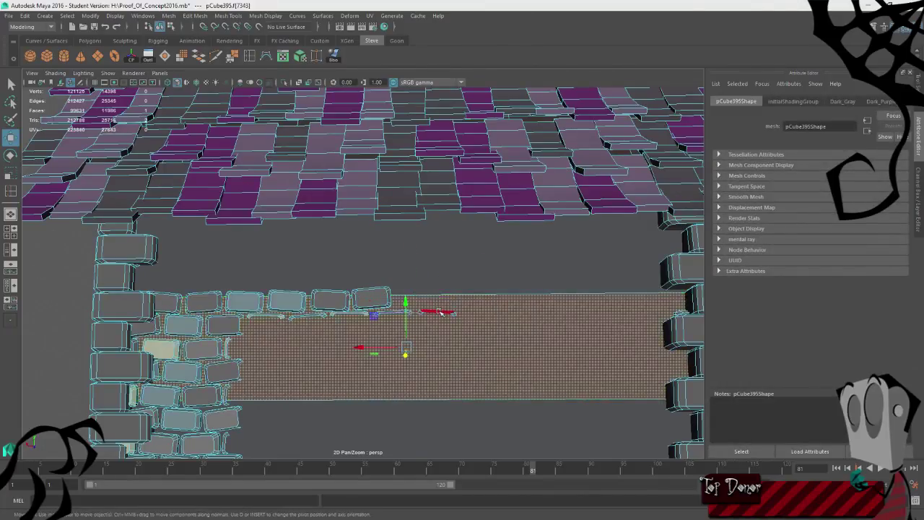
pyautogui.click(439, 312)
pyautogui.press('Delete')
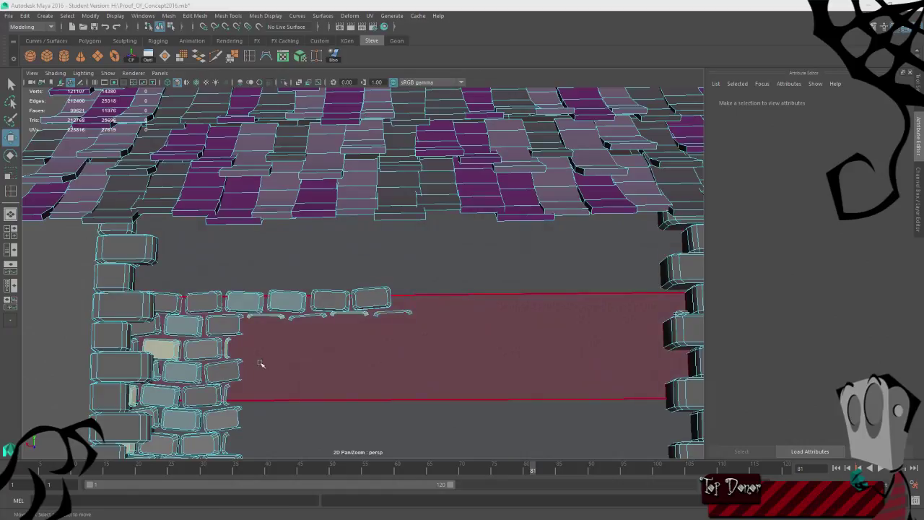
# - Delete the outermost sliver beneath the horizontal brick row and the two bricks at the row's right end
pyautogui.click(406, 312)
pyautogui.press('Delete')
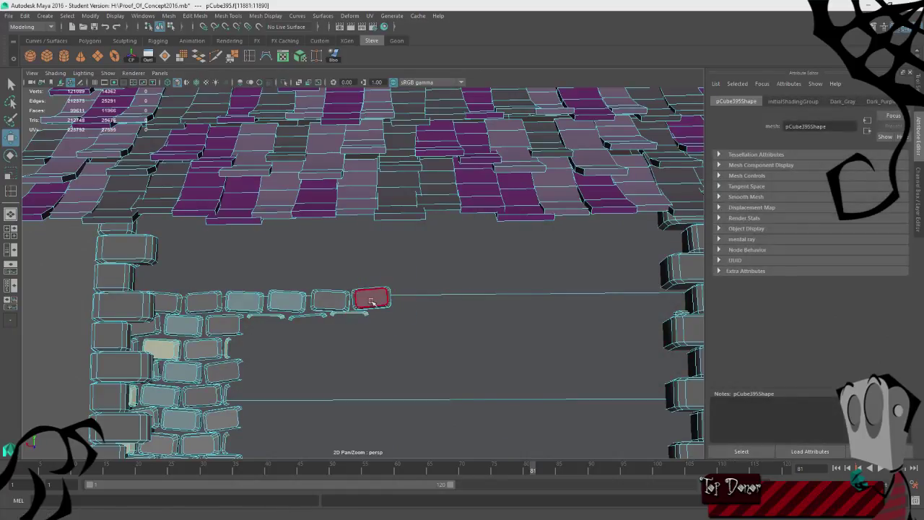
pyautogui.doubleClick(371, 300)
pyautogui.press('Delete')
pyautogui.click(329, 300)
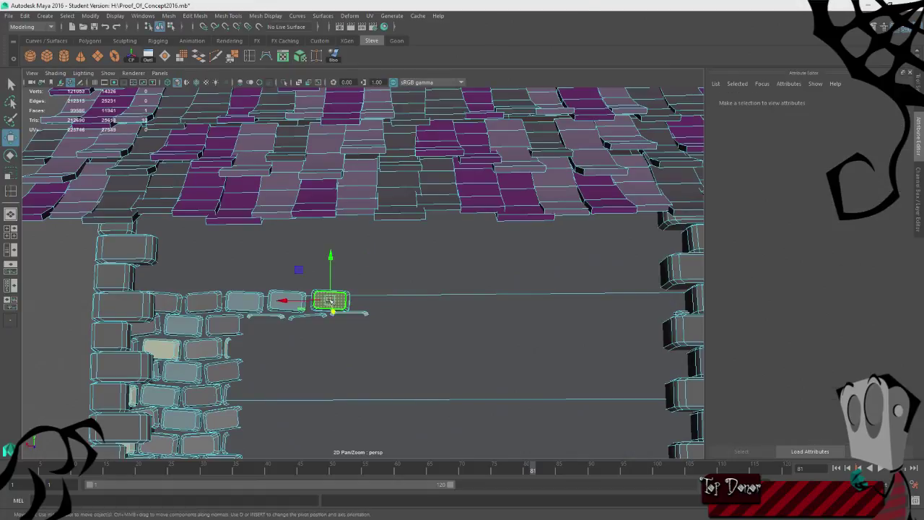
# - Delete the remaining slivers beneath the horizontal row and the rest of its bricks up to the corner stones
pyautogui.click(368, 315)
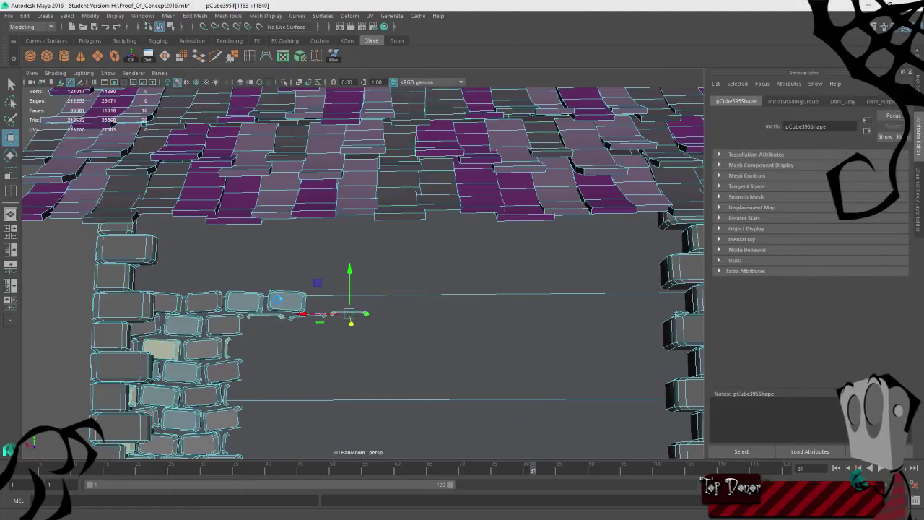
pyautogui.click(277, 299)
pyautogui.press('Delete')
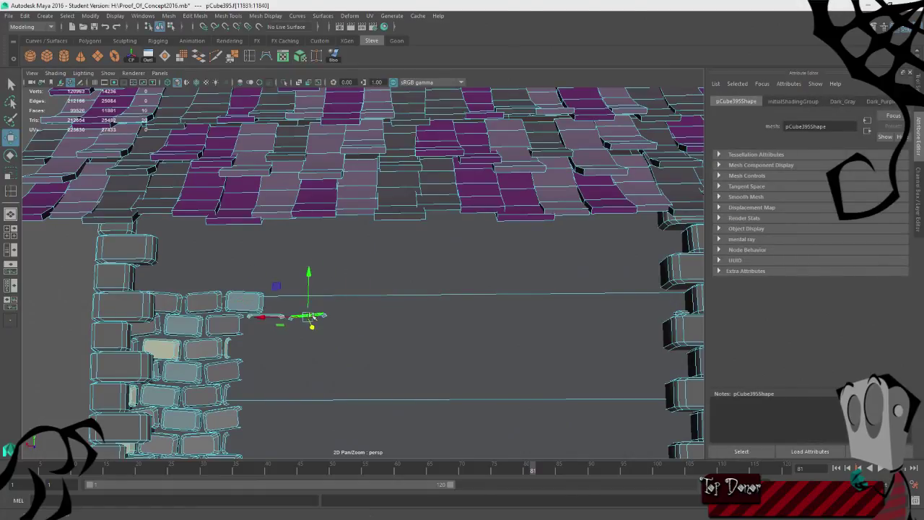
pyautogui.click(246, 302)
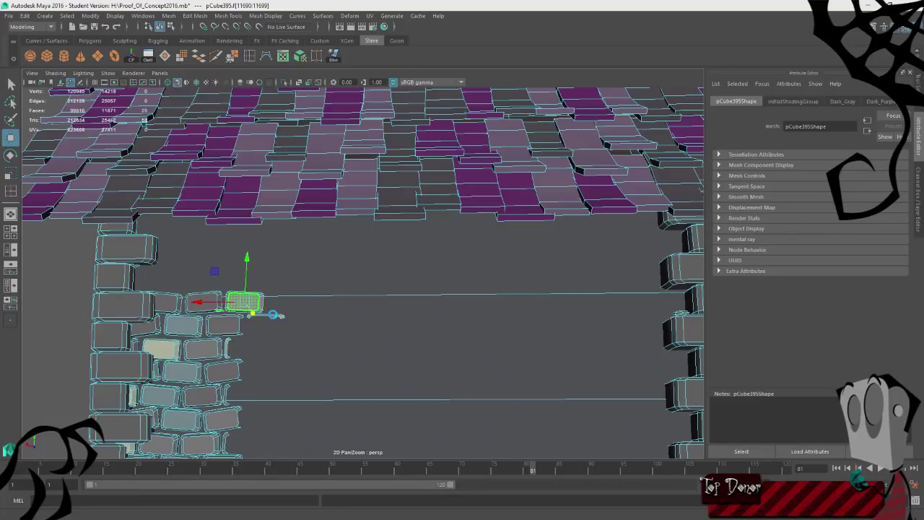
pyautogui.press('Delete')
pyautogui.click(205, 300)
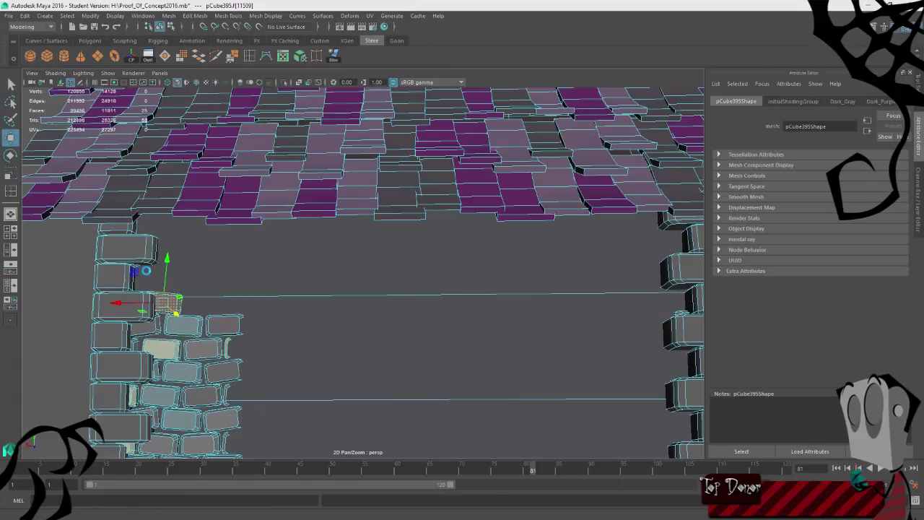
pyautogui.press('Delete')
# - Delete the fragments tucked behind the corner stones and the bluish and small grey bricks in the cluster's top row
pyautogui.keyDown('alt'); pyautogui.moveTo(247, 295); pyautogui.dragTo(240, 280); pyautogui.keyUp('alt')
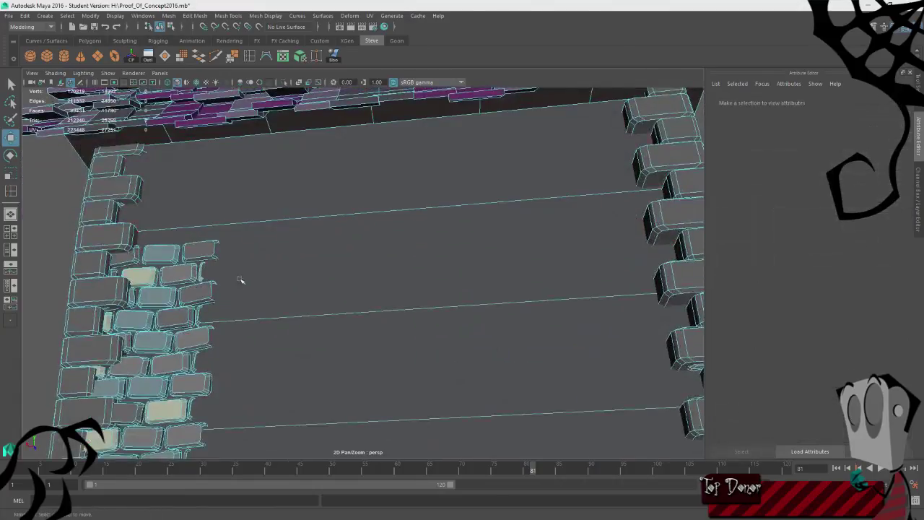
pyautogui.scroll(-2, 241, 280)
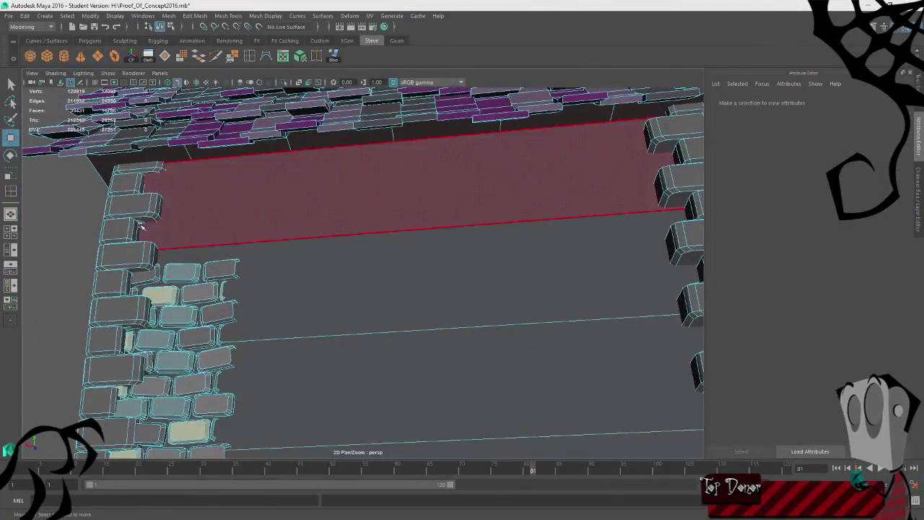
pyautogui.click(142, 226)
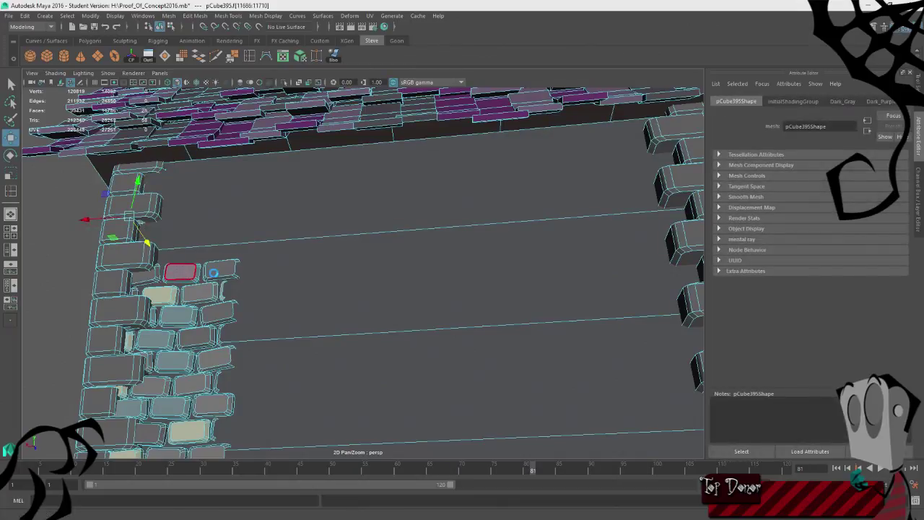
pyautogui.click(189, 273)
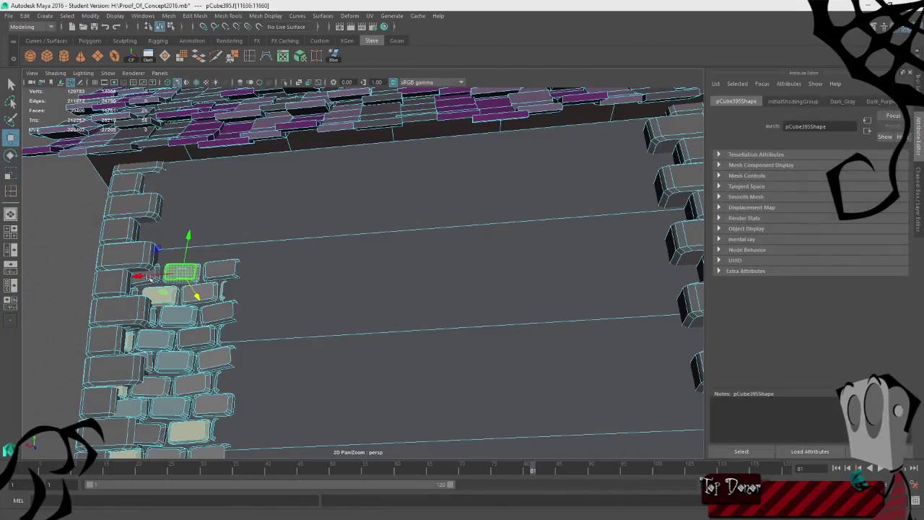
pyautogui.moveTo(150, 277); pyautogui.dragTo(114, 279)
pyautogui.press('Delete')
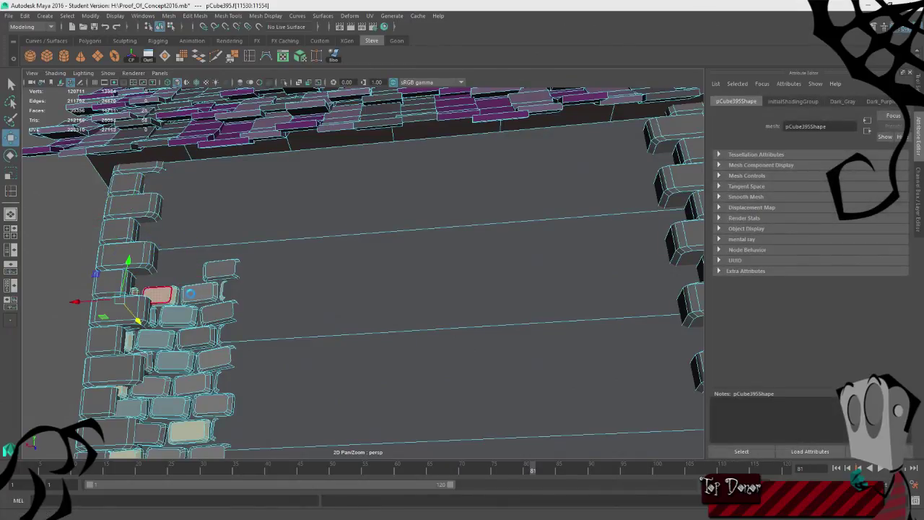
pyautogui.press('Delete')
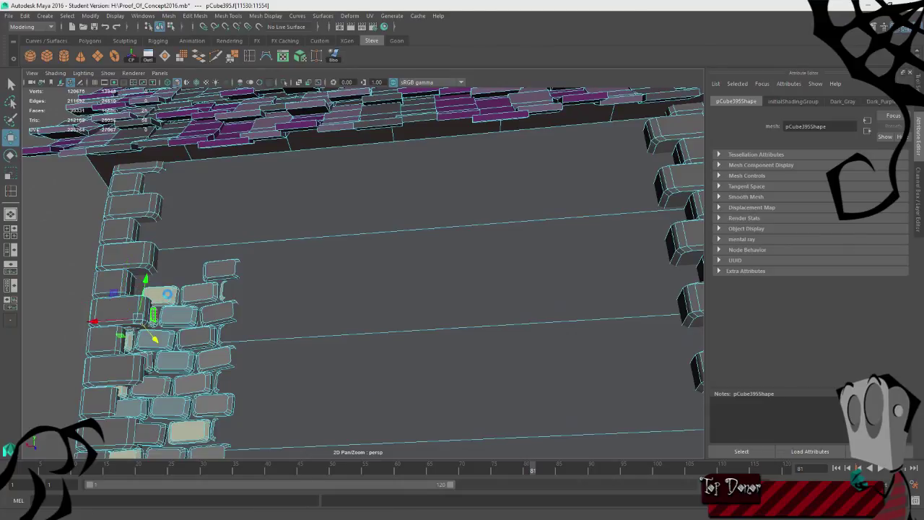
# - Delete the topmost beige brick, the grey brick beside it and the lone grey brick above them
pyautogui.click(166, 294)
pyautogui.click(196, 290)
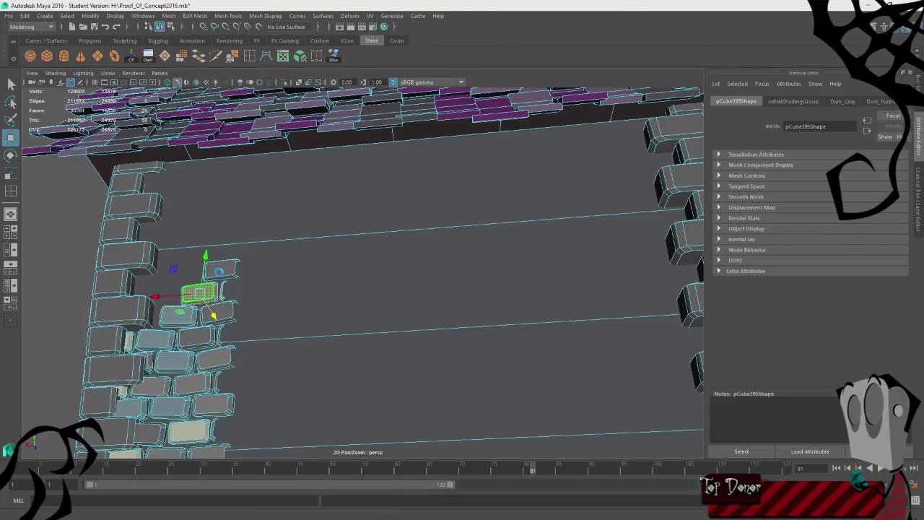
pyautogui.press('Delete')
pyautogui.click(228, 270)
pyautogui.press('Delete')
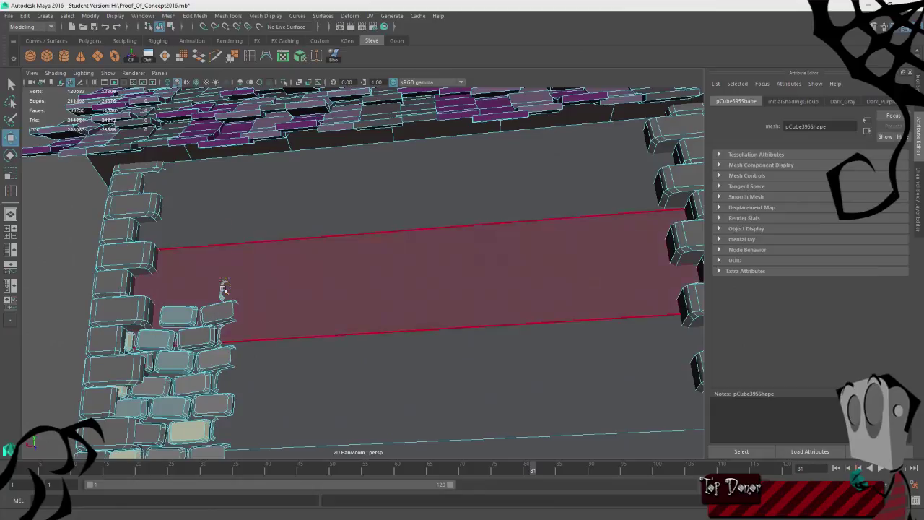
# - Delete the free-standing sliver and the grey and bluish bricks in the row just beneath it
pyautogui.doubleClick(225, 289)
pyautogui.doubleClick(223, 290)
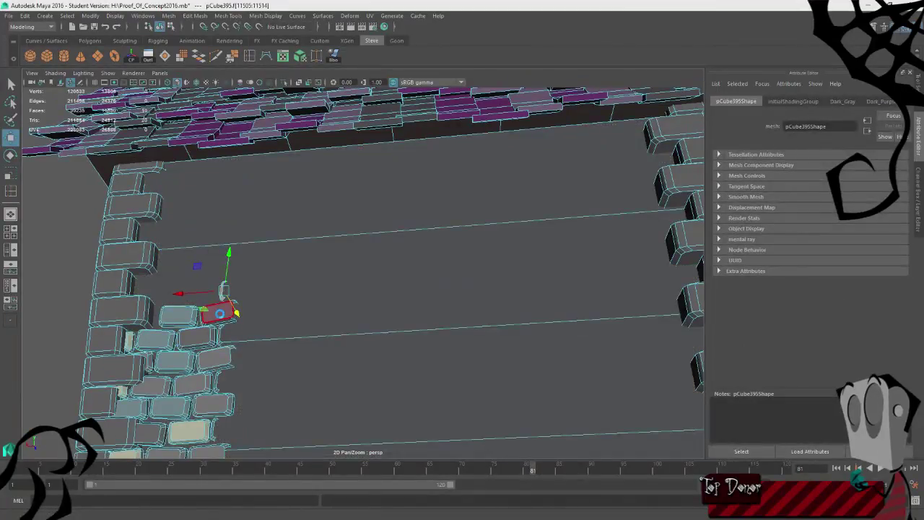
pyautogui.click(219, 312)
pyautogui.press('Delete')
pyautogui.click(177, 315)
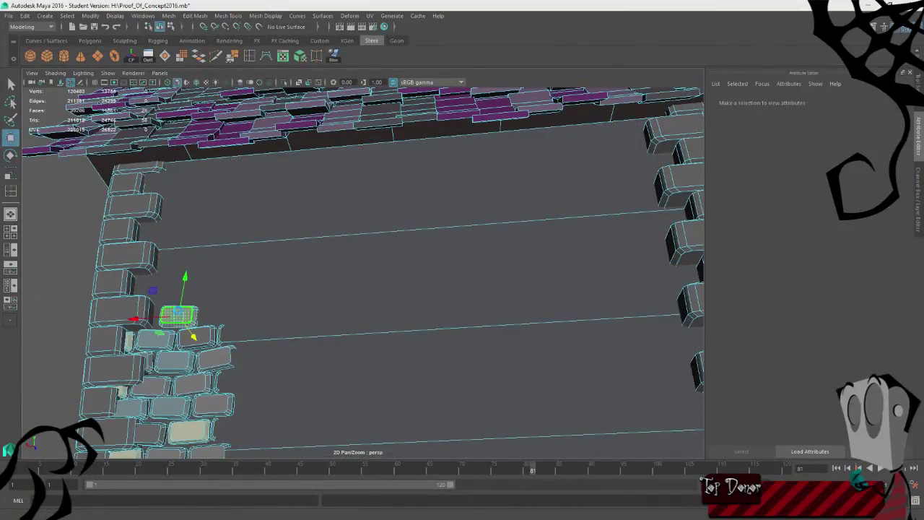
pyautogui.press('Delete')
# - Delete the outer sliver and grey brick of the new top row, plus the grey brick ending the row below
pyautogui.doubleClick(220, 328)
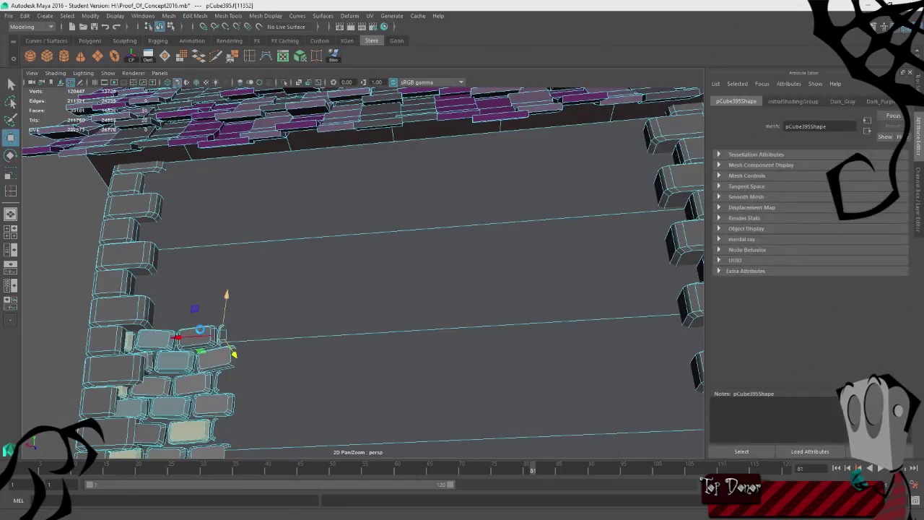
pyautogui.click(198, 335)
pyautogui.click(214, 356)
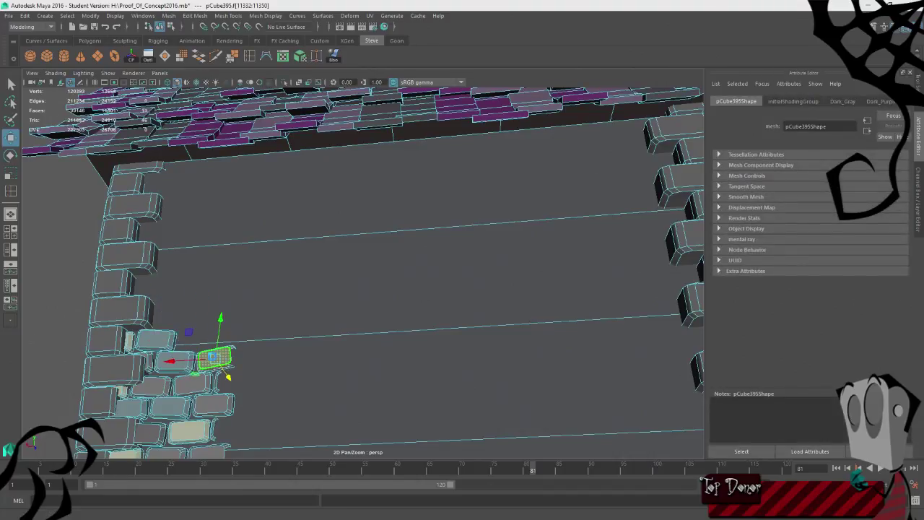
pyautogui.press('Delete')
# - Delete the bluish brick left in the top row and the beige fragment between it and the corner stones
pyautogui.doubleClick(150, 344)
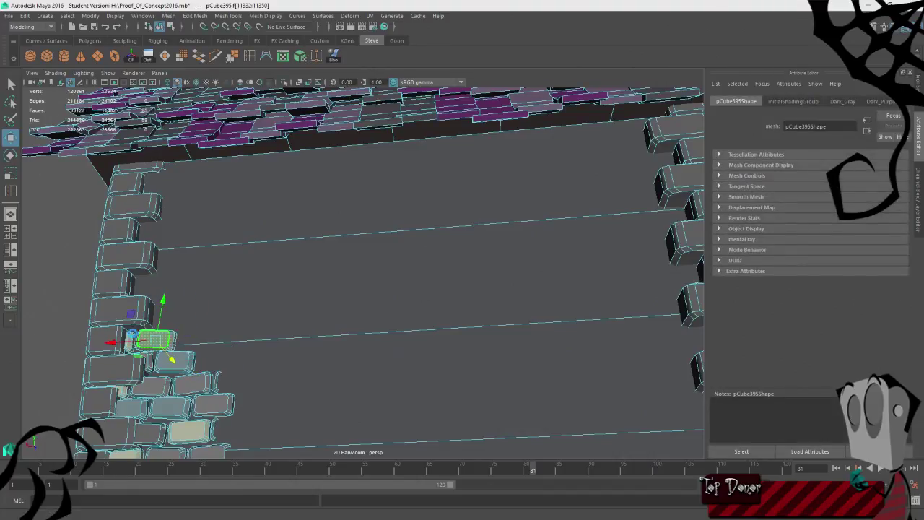
pyautogui.press('Delete')
pyautogui.click(129, 340)
pyautogui.press('Delete')
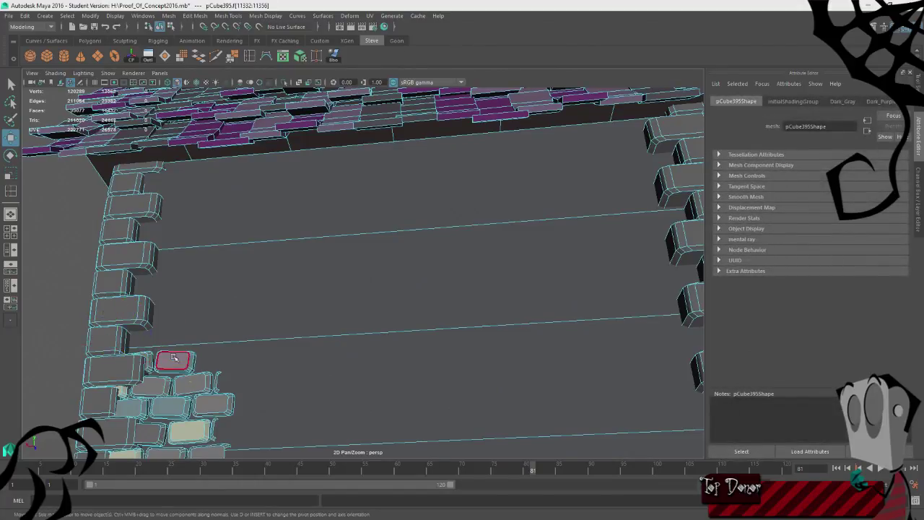
# - Delete the single bluish brick now topping the cluster and the fragment between it and the corner stones
pyautogui.click(173, 357)
pyautogui.press('Delete')
pyautogui.doubleClick(191, 360)
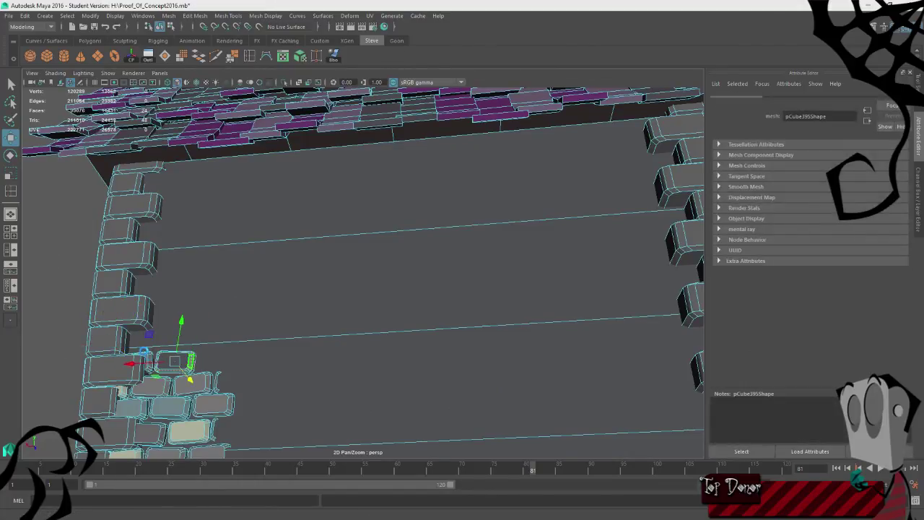
pyautogui.press('Delete')
pyautogui.click(150, 359)
pyautogui.click(149, 360)
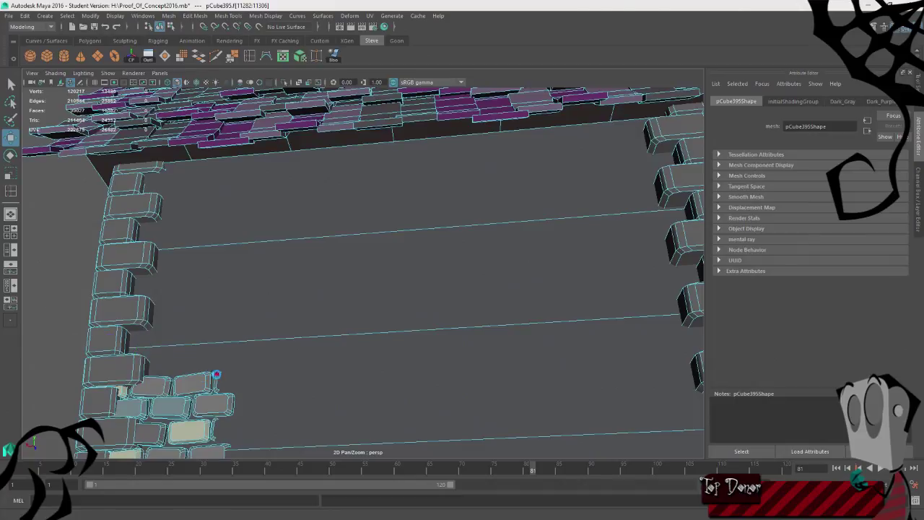
# - Delete the outer sliver, both grey bricks and the beige fragment that make up the cluster's top row
pyautogui.doubleClick(217, 374)
pyautogui.press('Delete')
pyautogui.press('space')
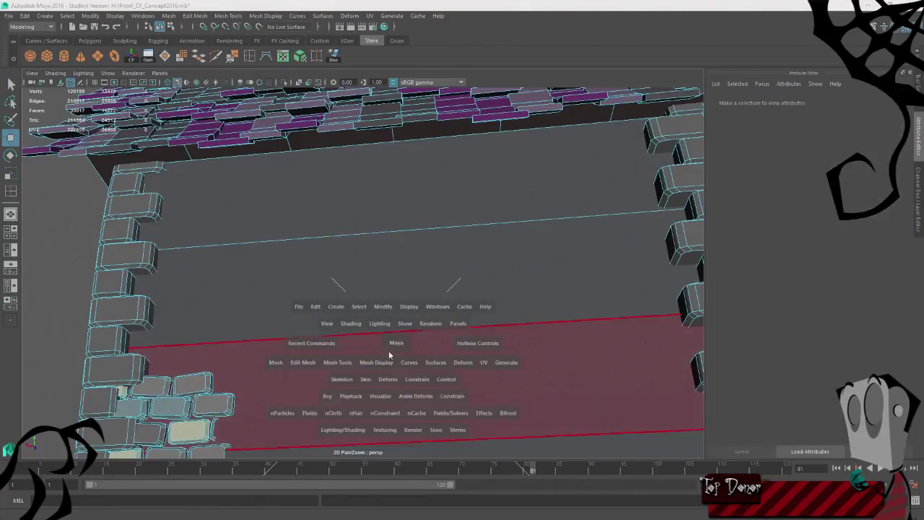
pyautogui.click(389, 353)
pyautogui.keyDown('alt'); pyautogui.moveTo(347, 358); pyautogui.dragTo(350, 275, button='middle'); pyautogui.keyUp('alt')
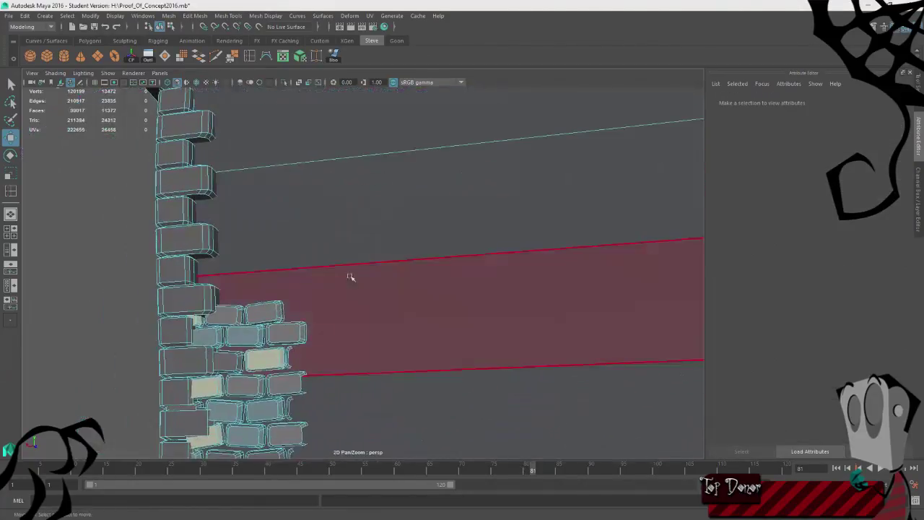
pyautogui.click(278, 309)
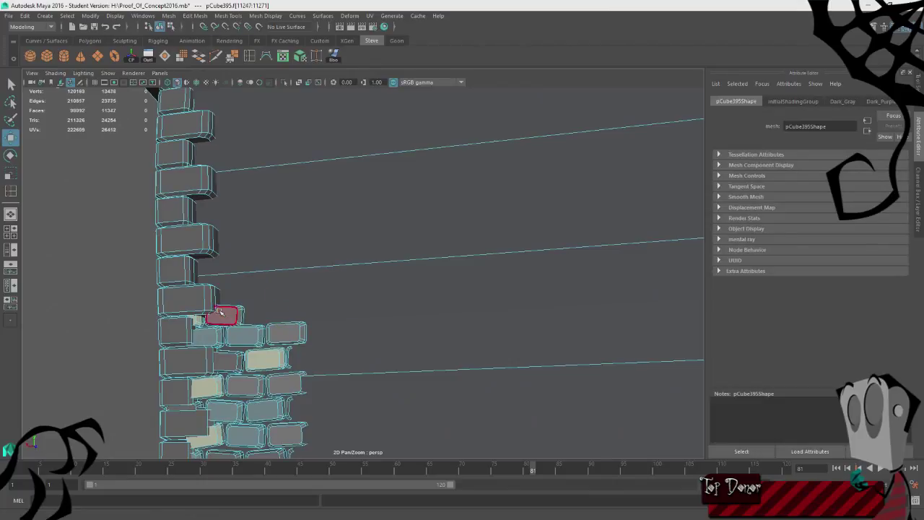
pyautogui.click(221, 315)
pyautogui.press('Delete')
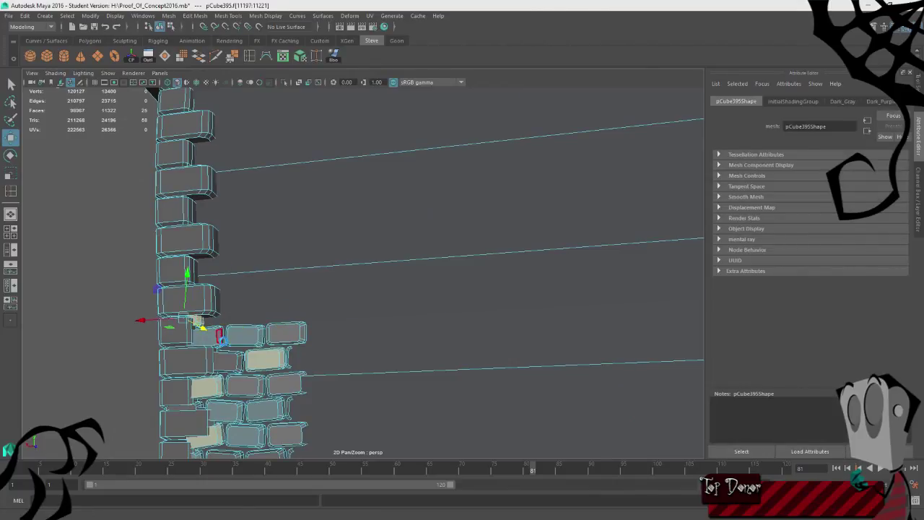
pyautogui.press('Delete')
# - Delete the two bluish bricks and the grey end brick of the cluster's next row
pyautogui.doubleClick(217, 338)
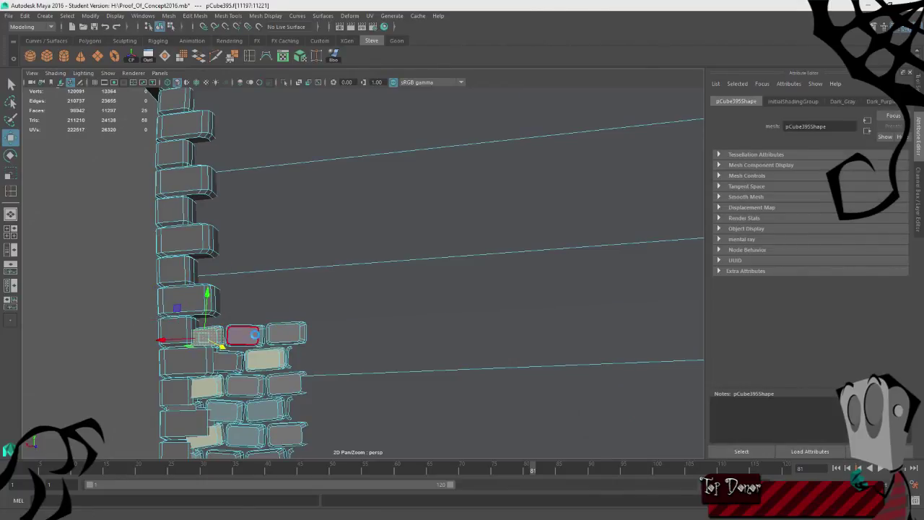
pyautogui.press('Delete')
pyautogui.click(252, 334)
pyautogui.press('Delete')
pyautogui.click(284, 328)
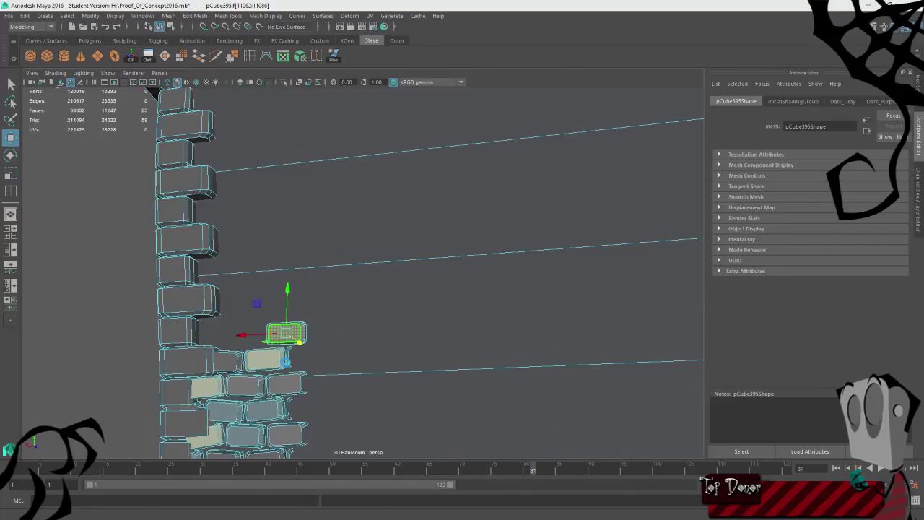
pyautogui.press('Delete')
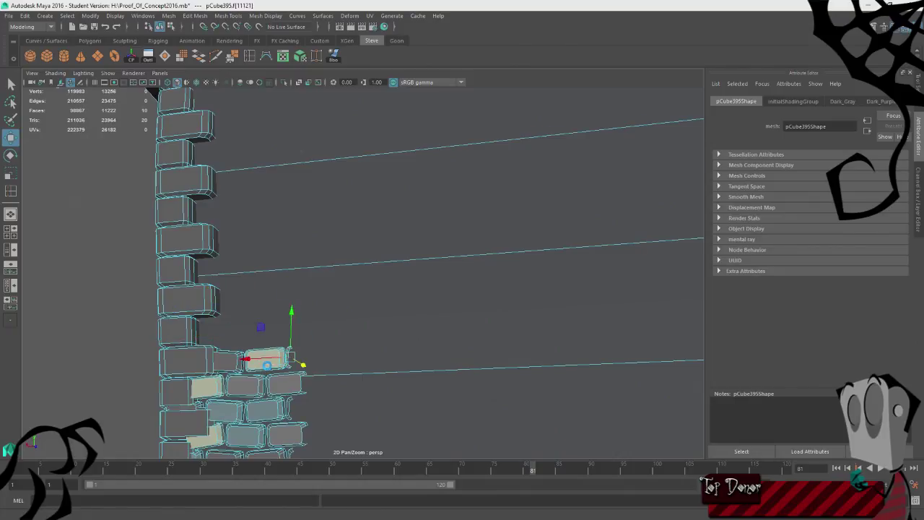
# - Delete the outer sliver, the beige brick and the grey brick beside the corner stone in the new top row
pyautogui.press('Delete')
pyautogui.doubleClick(267, 365)
pyautogui.press('Delete')
pyautogui.click(231, 357)
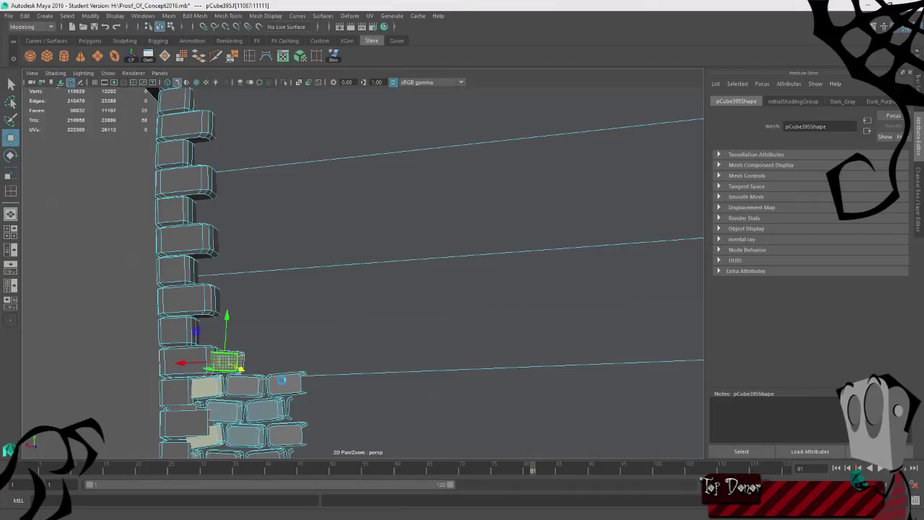
pyautogui.press('Delete')
# - Delete the two grey bricks and the beige brick of the row level with the wall's lower horizontal edge
pyautogui.click(282, 382)
pyautogui.press('Delete')
pyautogui.click(244, 385)
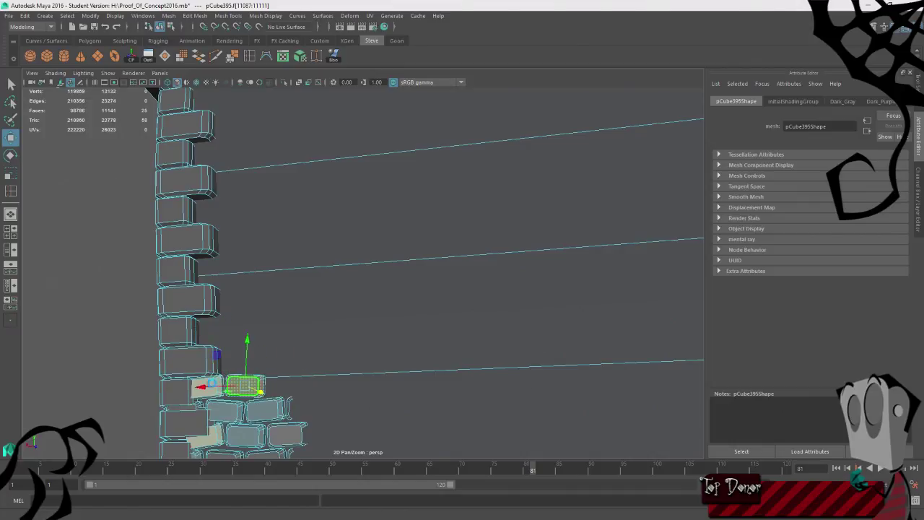
pyautogui.press('Delete')
pyautogui.click(205, 386)
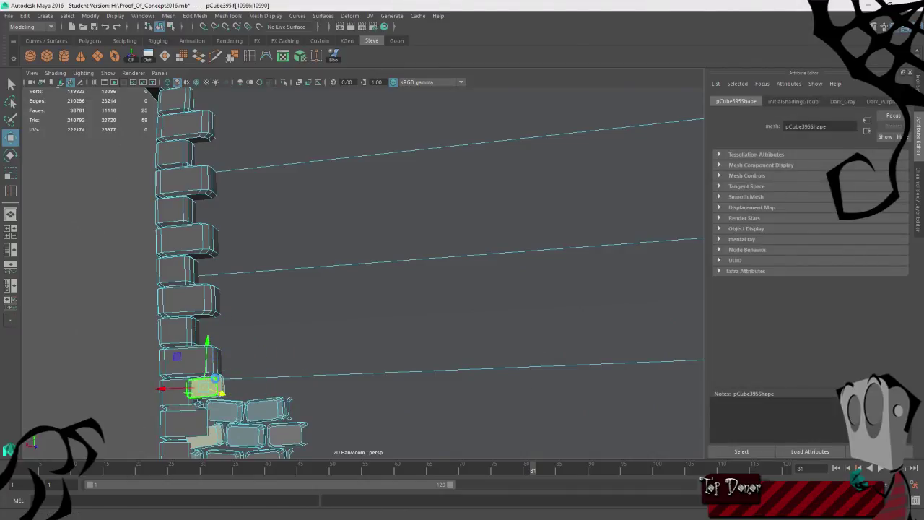
pyautogui.press('Delete')
# - Delete the beige brick, both bluish bricks, the fragment beside the corner stone and the outer sliver above the next full row
pyautogui.click(264, 411)
pyautogui.press('Delete')
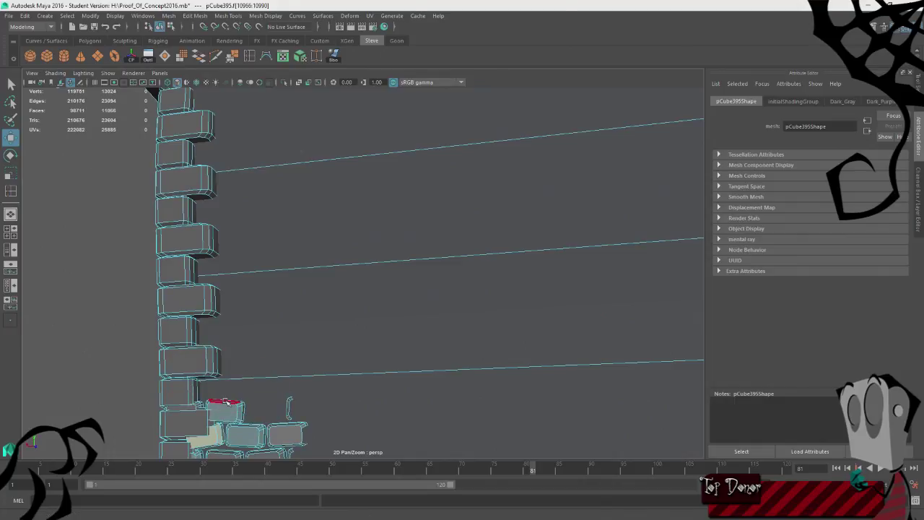
pyautogui.press('Delete')
pyautogui.click(260, 415)
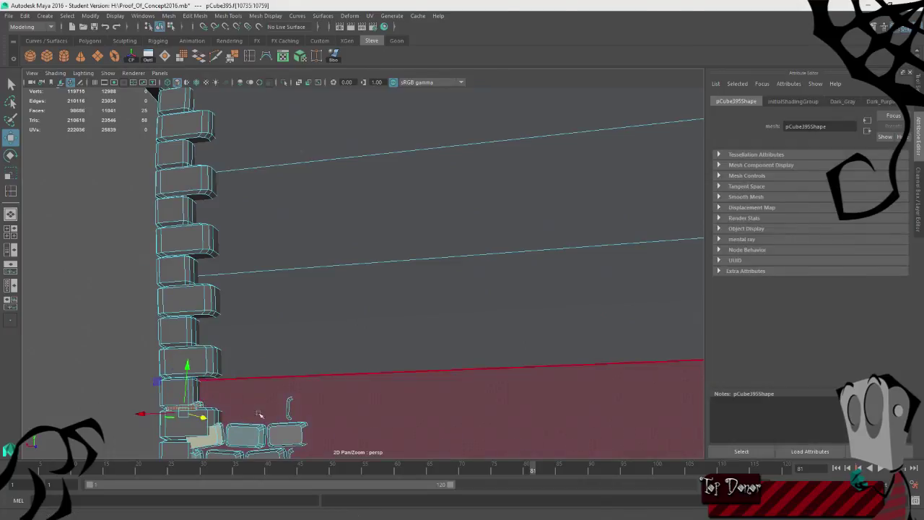
pyautogui.press('Delete')
pyautogui.click(288, 408)
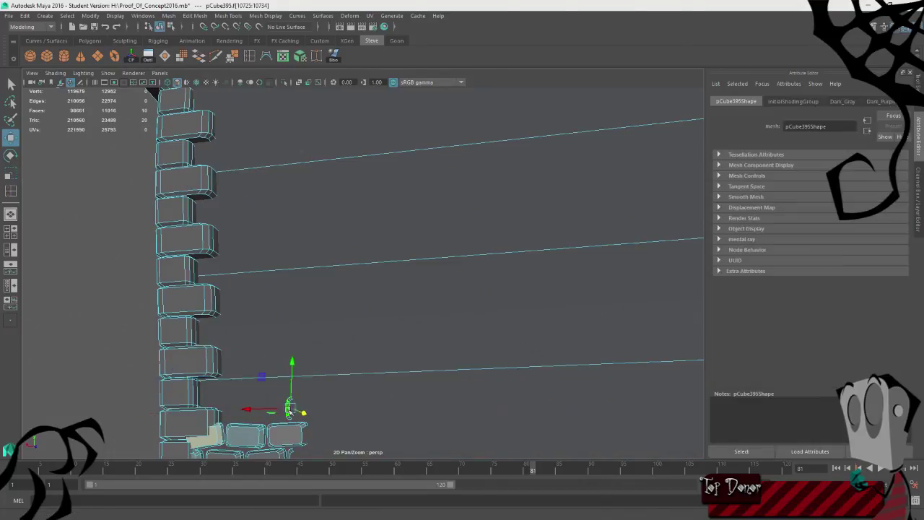
pyautogui.press('Delete')
# - Delete the grey end brick, the bluish bricks and the beige fragment of the cluster's new top row
pyautogui.doubleClick(279, 434)
pyautogui.press('Delete')
pyautogui.keyDown('alt'); pyautogui.moveTo(353, 427); pyautogui.dragTo(412, 280, button='middle'); pyautogui.keyUp('alt')
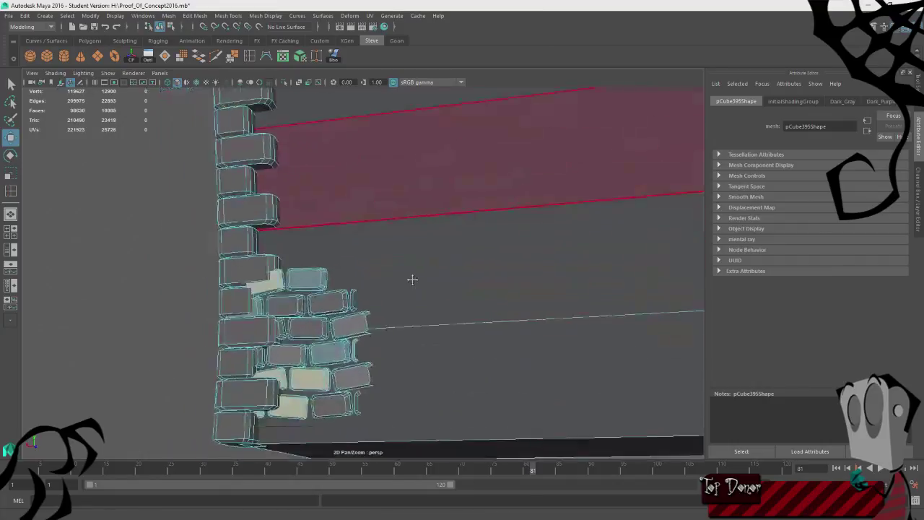
pyautogui.keyDown('alt'); pyautogui.moveTo(412, 280); pyautogui.dragTo(393, 299); pyautogui.keyUp('alt')
pyautogui.doubleClick(288, 275)
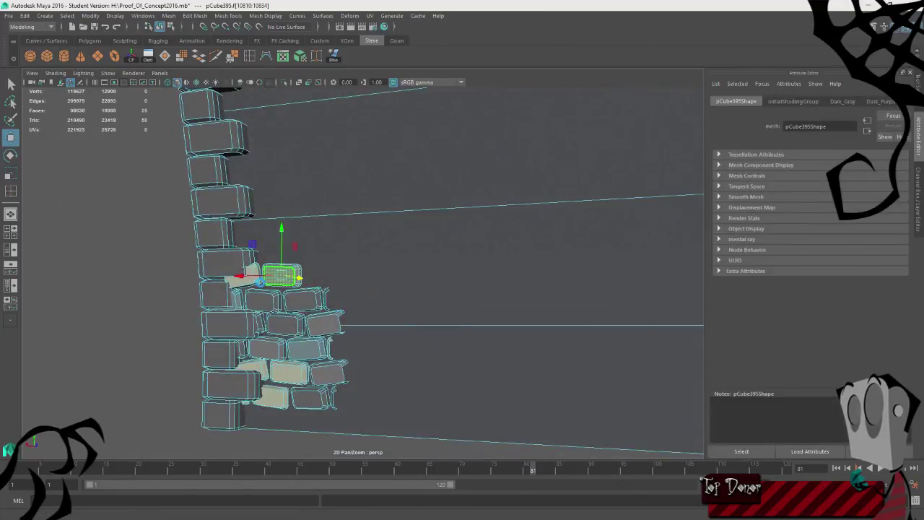
pyautogui.press('Delete')
pyautogui.press('Delete')
# - Delete the fragment beside the corner stone, both grey bricks and the outer sliver of the row just above the wall's lower horizontal edge
pyautogui.doubleClick(240, 303)
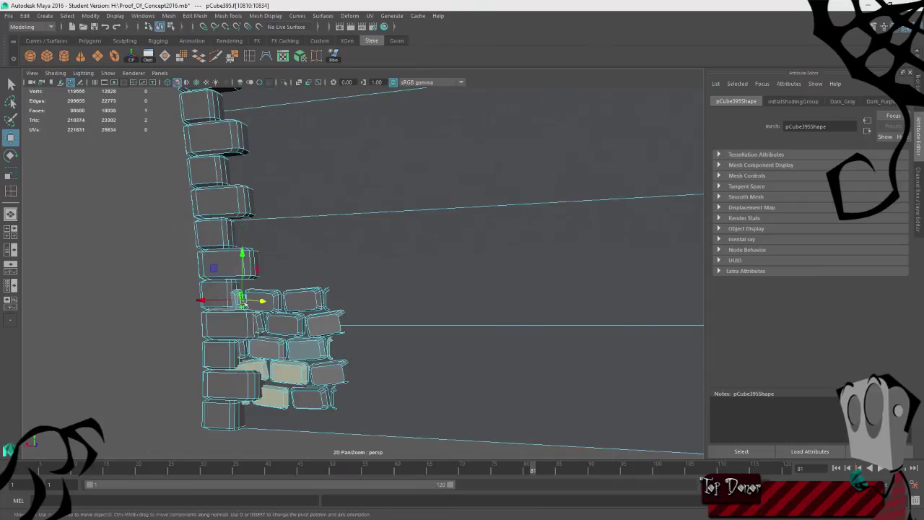
pyautogui.press('Delete')
pyautogui.doubleClick(265, 303)
pyautogui.press('Delete')
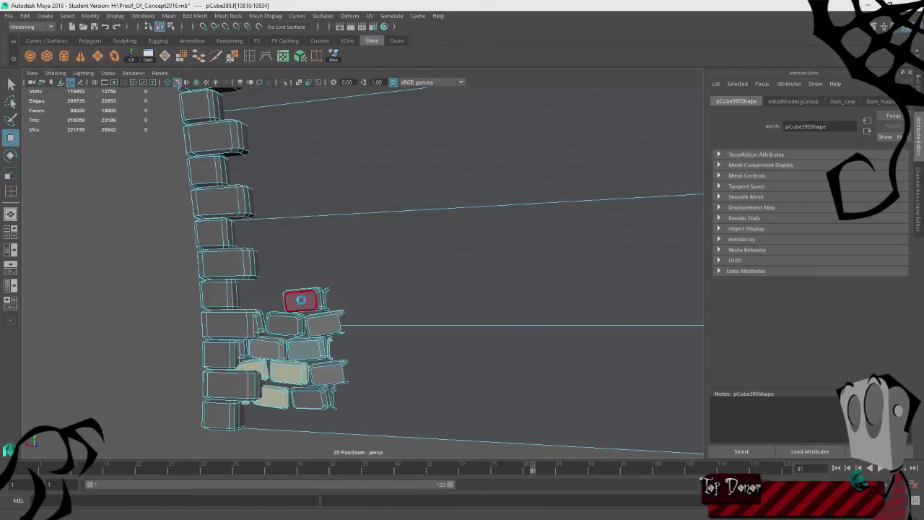
pyautogui.click(301, 299)
pyautogui.press('Delete')
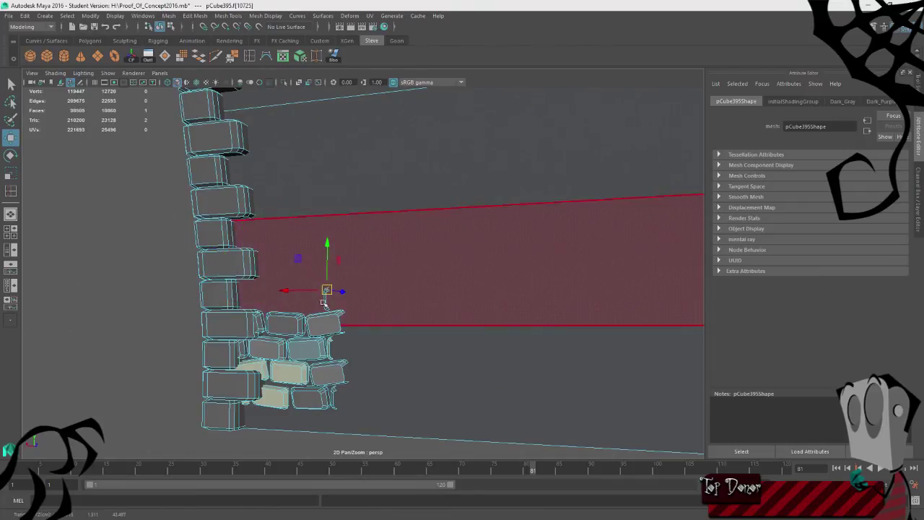
pyautogui.click(325, 319)
pyautogui.press('Delete')
# - Delete the two grey bricks and the corner fragment of the row level with the wall's lower horizontal edge
pyautogui.click(326, 321)
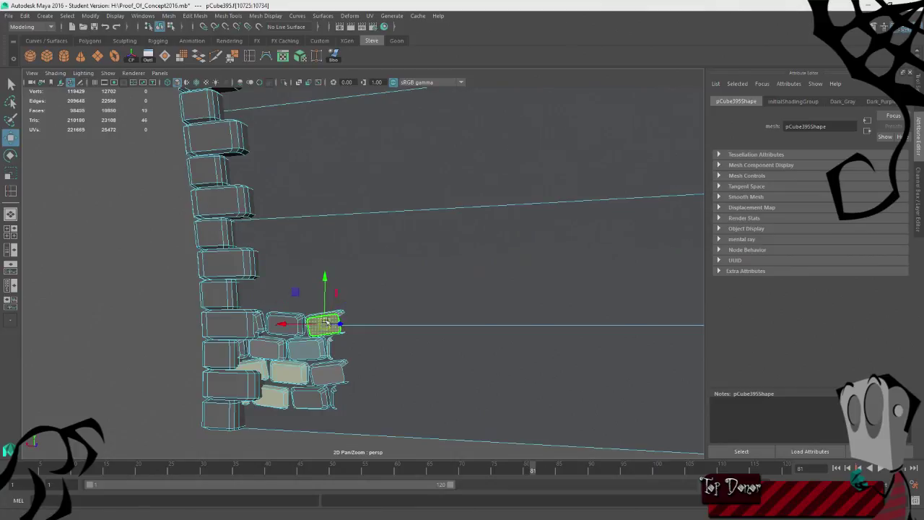
pyautogui.press('Delete')
pyautogui.click(276, 318)
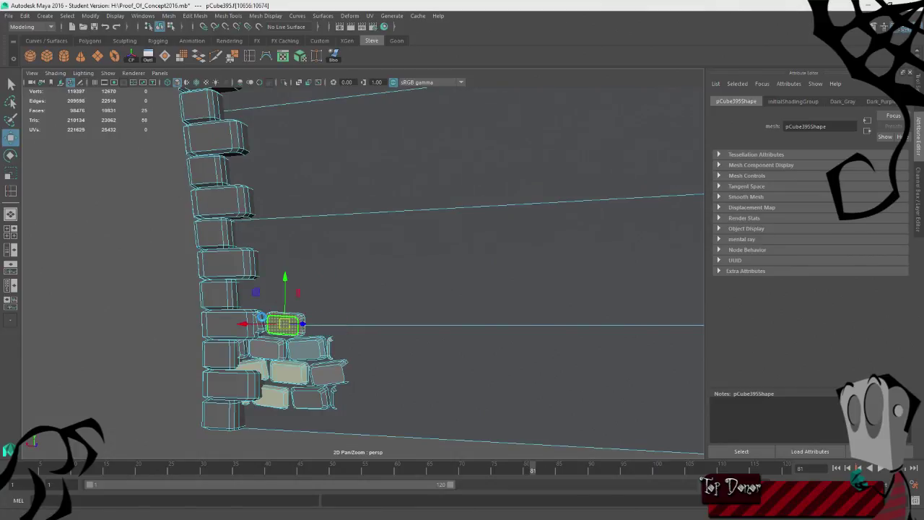
pyautogui.press('Delete')
pyautogui.click(262, 321)
pyautogui.press('Delete')
# - Delete the corner fragment, the grey brick, the bluish brick and the outer sliver of the third row from the bottom
pyautogui.click(264, 349)
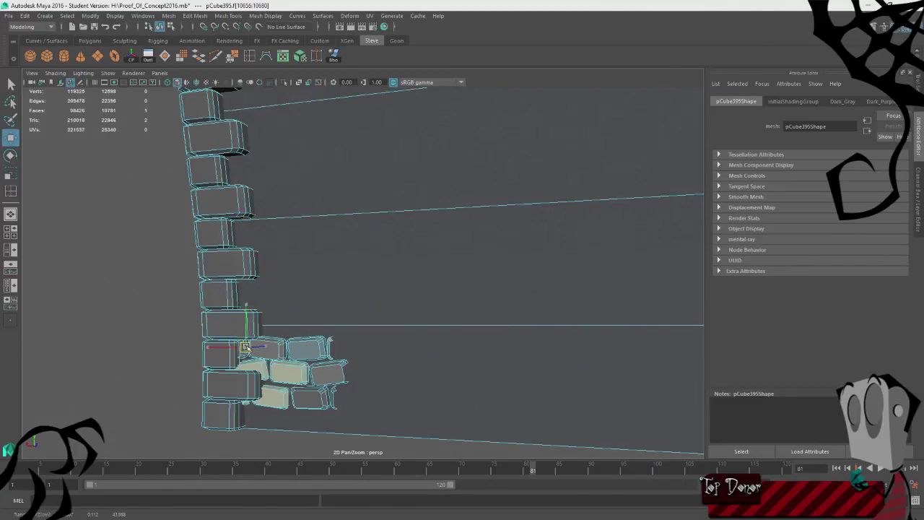
pyautogui.doubleClick(246, 352)
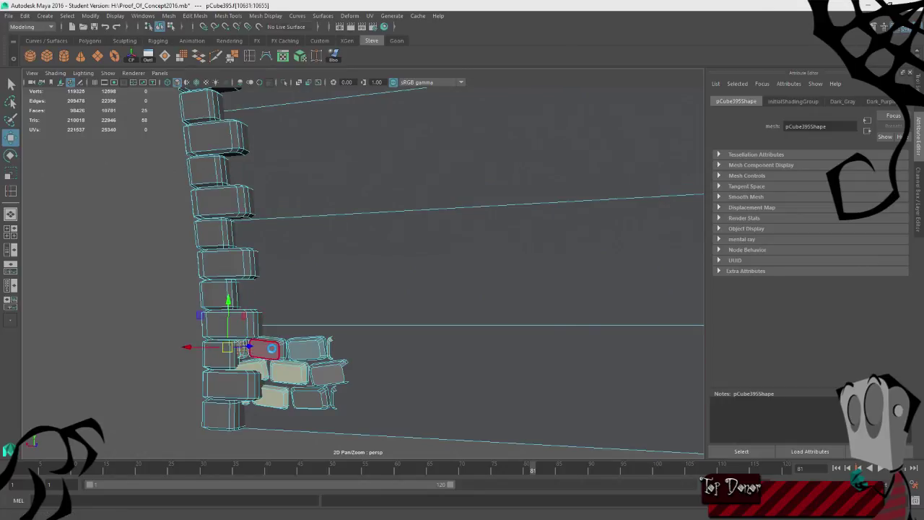
pyautogui.press('Delete')
pyautogui.doubleClick(273, 348)
pyautogui.press('Delete')
pyautogui.doubleClick(317, 346)
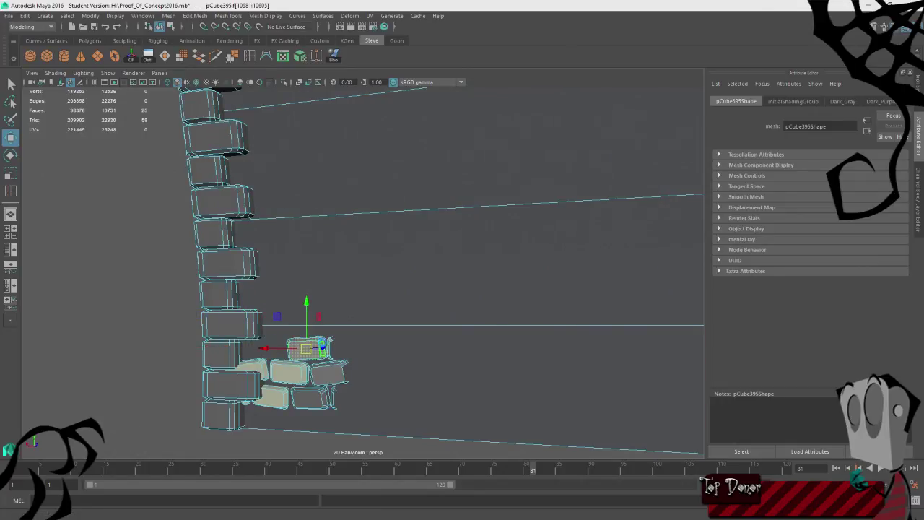
pyautogui.press('Delete')
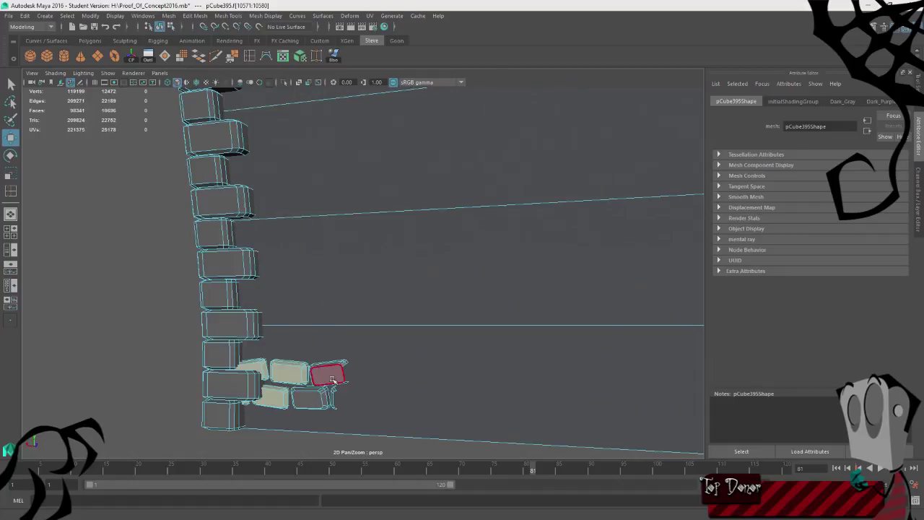
# - Delete the grey end brick and the two beige bricks of the second row from the bottom
pyautogui.doubleClick(332, 379)
pyautogui.press('Delete')
pyautogui.doubleClick(277, 365)
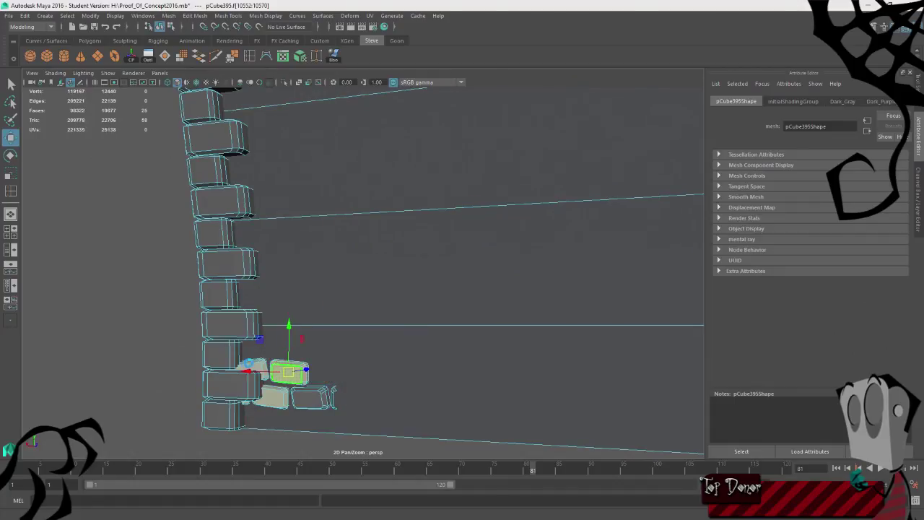
pyautogui.press('Delete')
pyautogui.doubleClick(258, 363)
pyautogui.press('Delete')
# - Delete the beige brick, the corner fragment, the bluish brick and the outer sliver of the bottom row
pyautogui.doubleClick(273, 393)
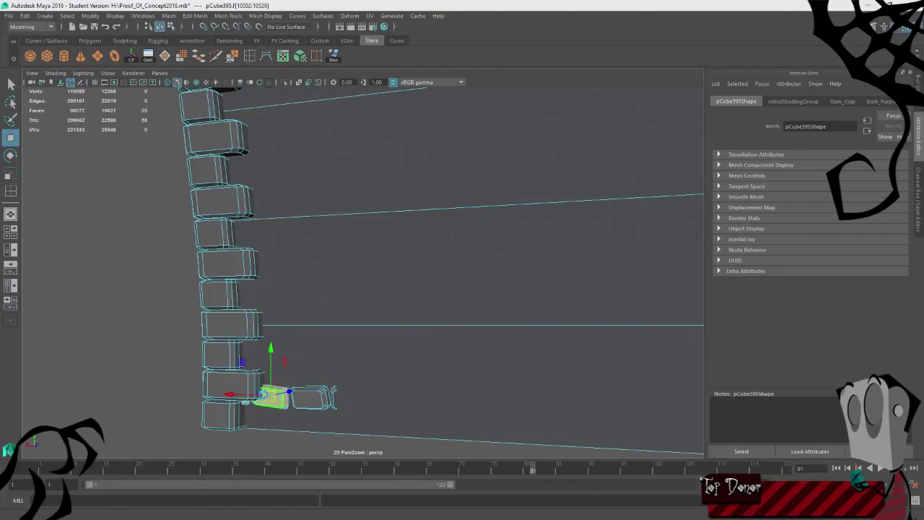
pyautogui.press('Delete')
pyautogui.doubleClick(247, 397)
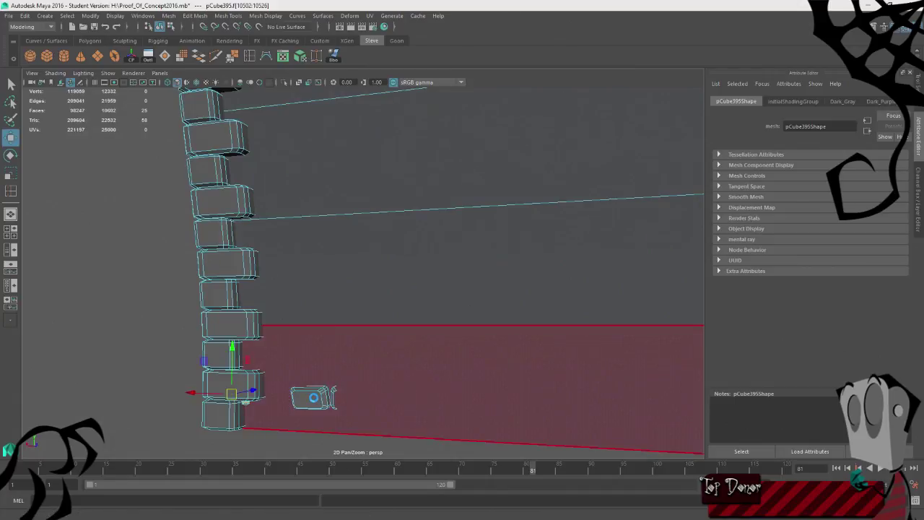
pyautogui.press('Delete')
pyautogui.doubleClick(314, 397)
pyautogui.press('Delete')
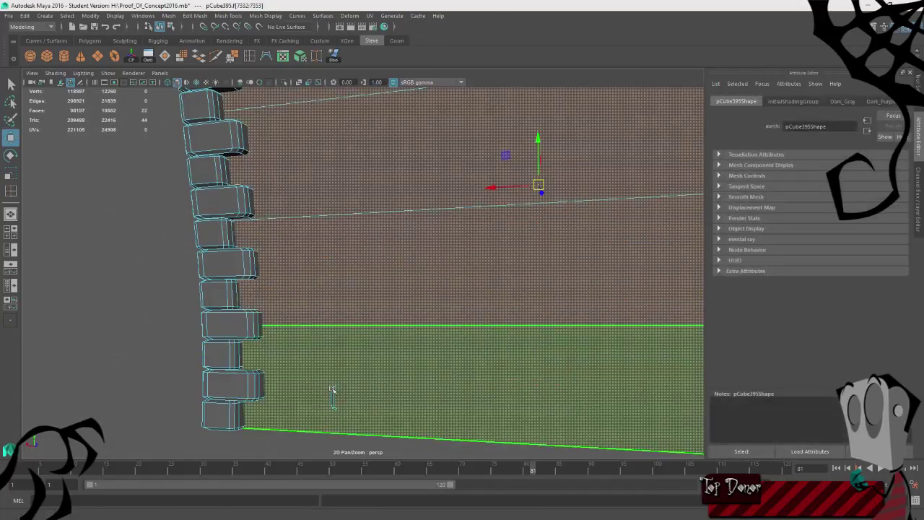
pyautogui.doubleClick(333, 397)
pyautogui.press('Delete')
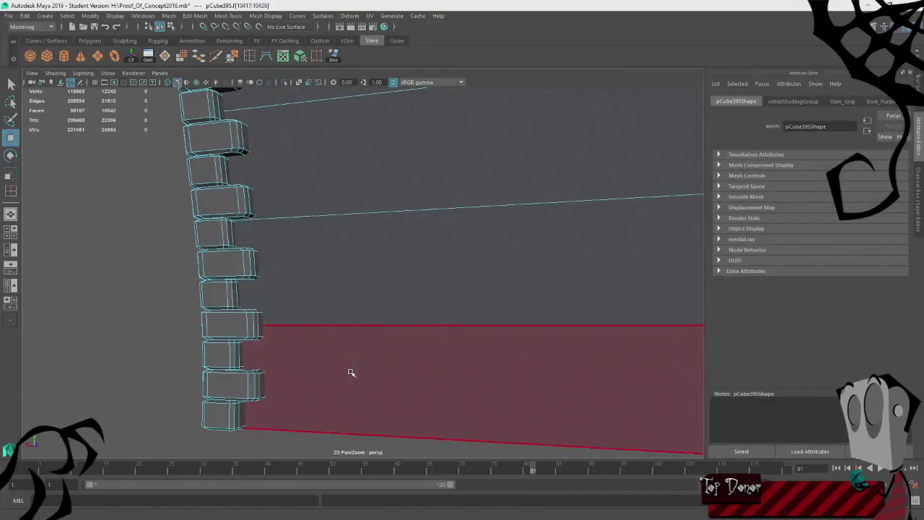
# - Save the scene and bring all the buildings into view
pyautogui.scroll(-10, 340, 374)
pyautogui.keyDown('alt'); pyautogui.moveTo(340, 374); pyautogui.dragTo(521, 366); pyautogui.keyUp('alt')
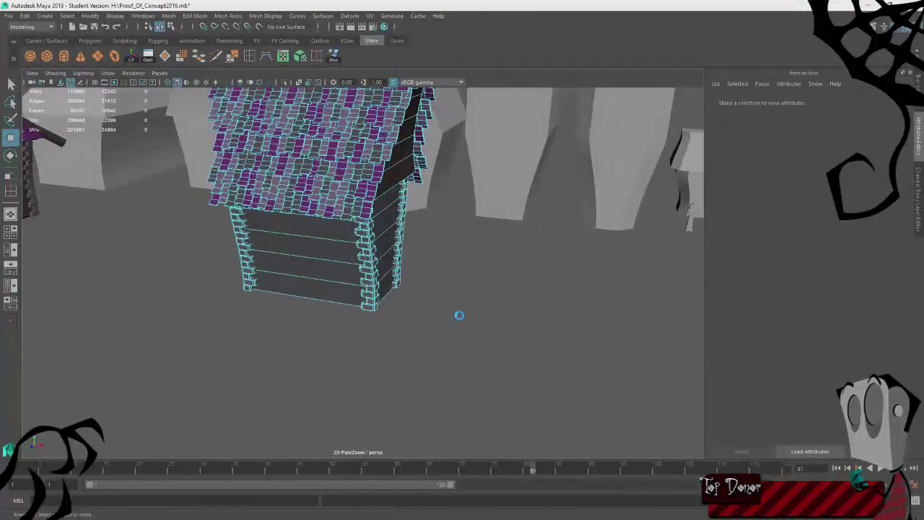
pyautogui.hotkey('ctrl', 's')
pyautogui.click(440, 274)
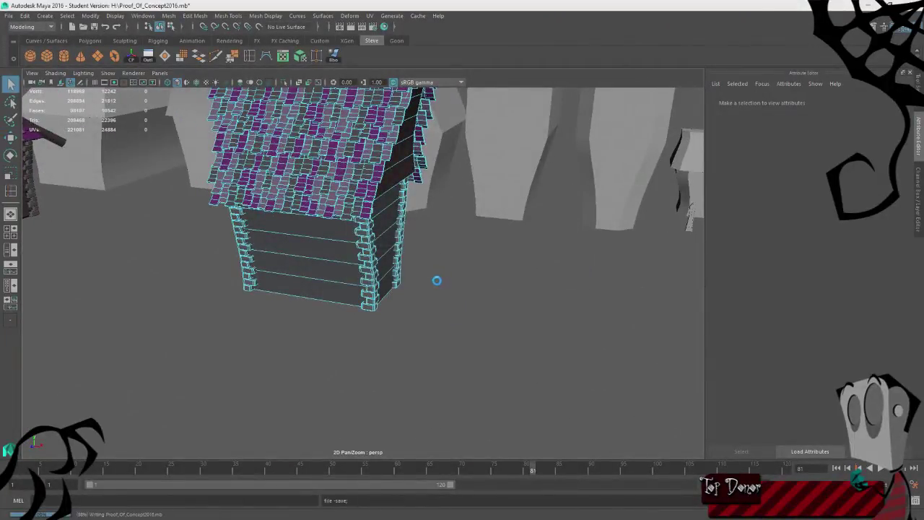
pyautogui.press('a')
pyautogui.keyDown('alt'); pyautogui.moveTo(548, 133); pyautogui.dragTo(582, 121, button='right'); pyautogui.keyUp('alt')
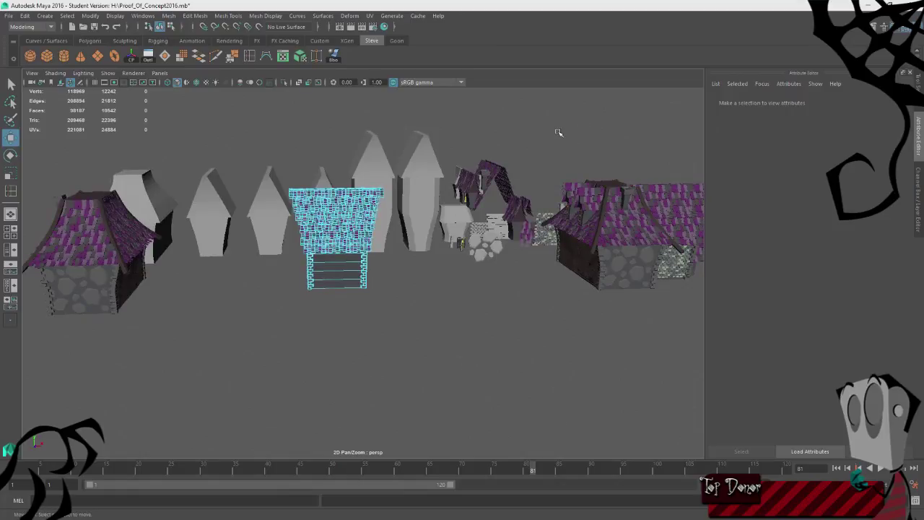
# - Select the stripped house as a whole object, move it beside the stone-walled house, and rotate it so its gable end faces forward
pyautogui.moveTo(354, 205); pyautogui.dragTo(536, 129, button='right')
pyautogui.click(375, 226)
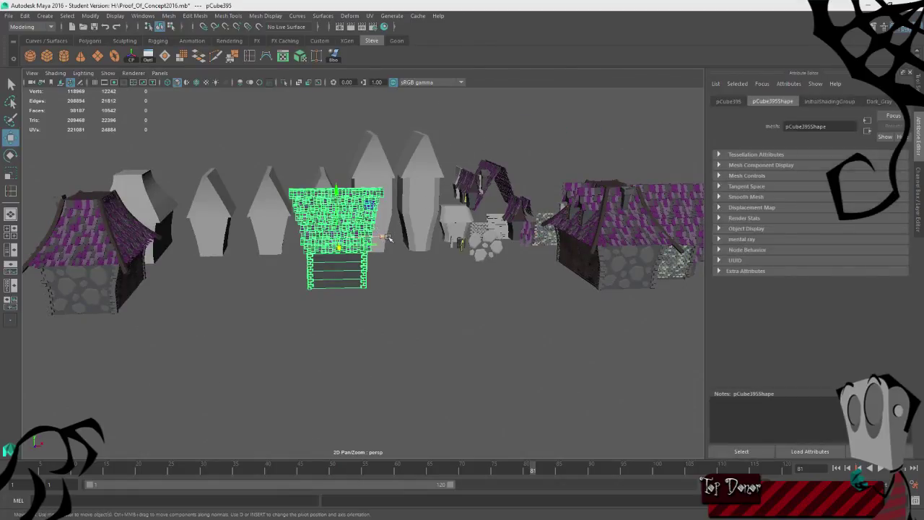
pyautogui.moveTo(387, 237); pyautogui.dragTo(258, 241)
pyautogui.press('e')
pyautogui.keyDown('alt'); pyautogui.moveTo(334, 292); pyautogui.dragTo(295, 299); pyautogui.keyUp('alt')
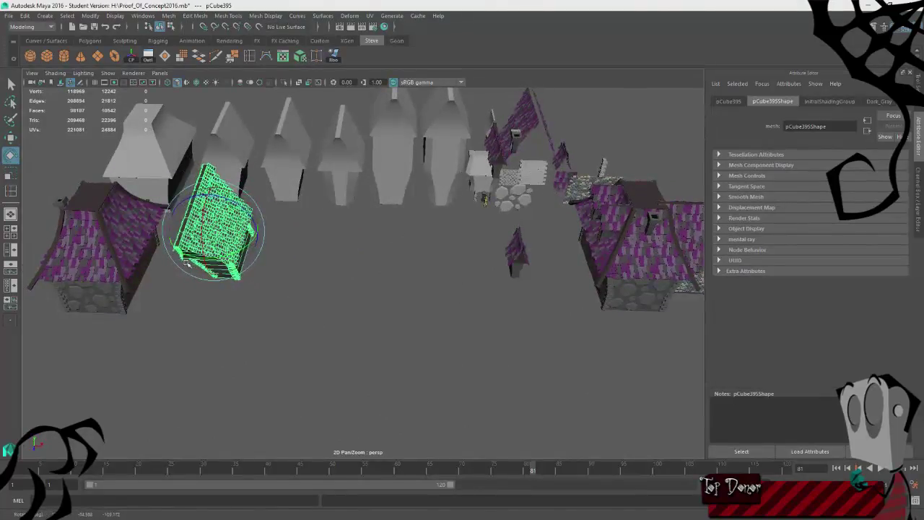
pyautogui.hotkey('ctrl', 'z')
pyautogui.moveTo(241, 247); pyautogui.dragTo(243, 247)
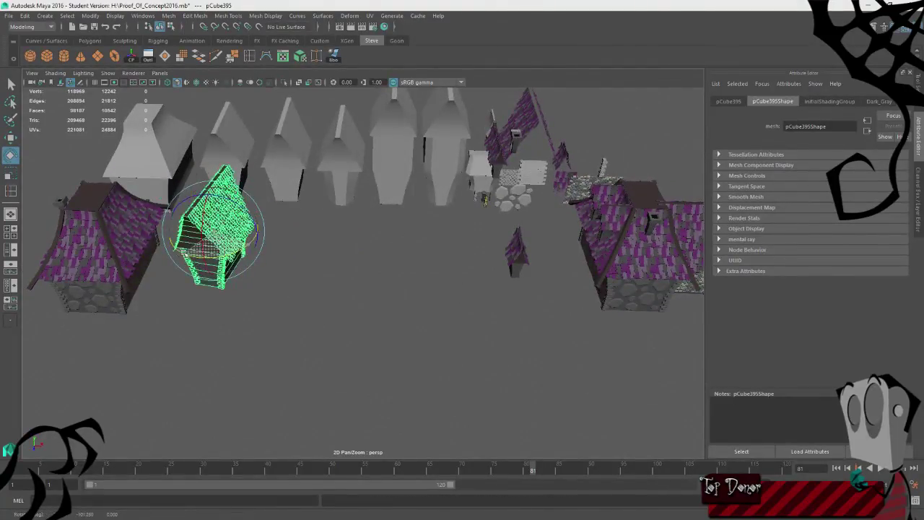
# - Delete the small freestanding roofed piece in front of the row of buildings
pyautogui.keyDown('alt'); pyautogui.moveTo(238, 303); pyautogui.dragTo(438, 384); pyautogui.keyUp('alt')
pyautogui.click(263, 311)
pyautogui.click(438, 384)
pyautogui.keyDown('alt'); pyautogui.moveTo(371, 334); pyautogui.dragTo(364, 313); pyautogui.keyUp('alt')
pyautogui.click(433, 326)
pyautogui.click(315, 261)
pyautogui.press('Delete')
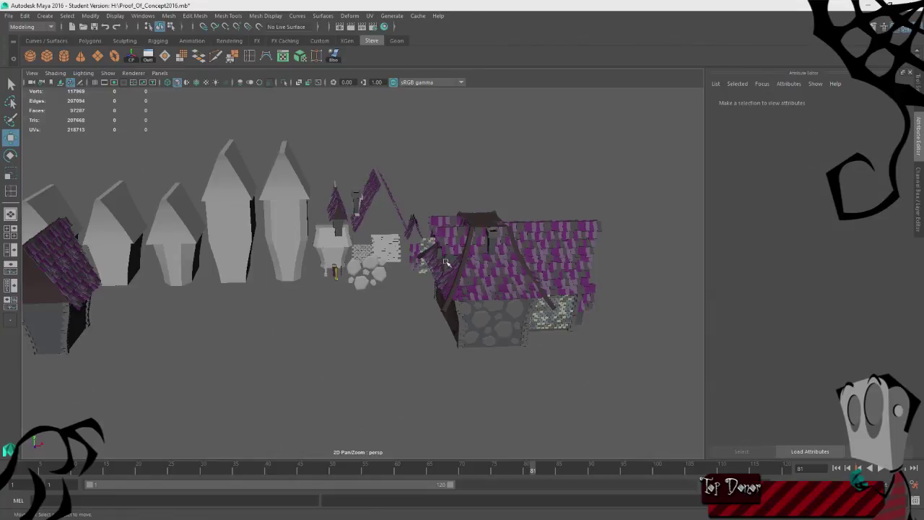
# - Duplicate the windowed dormer on the large house's roof and rotate the copy to face the side with the brick wall
pyautogui.click(438, 258)
pyautogui.keyDown('alt'); pyautogui.moveTo(423, 283); pyautogui.dragTo(576, 255); pyautogui.keyUp('alt')
pyautogui.hotkey('ctrl', 'd')
pyautogui.press('f')
pyautogui.keyDown('alt'); pyautogui.moveTo(586, 308); pyautogui.dragTo(494, 317, button='right'); pyautogui.keyUp('alt')
pyautogui.press('e')
pyautogui.moveTo(381, 298); pyautogui.dragTo(538, 310)
# - Lower the duplicated dormer and slide it against the large house's coloured brick wall
pyautogui.press('w')
pyautogui.keyDown('alt'); pyautogui.moveTo(505, 311); pyautogui.dragTo(218, 153, button='middle'); pyautogui.keyUp('alt')
pyautogui.moveTo(223, 157); pyautogui.dragTo(223, 251)
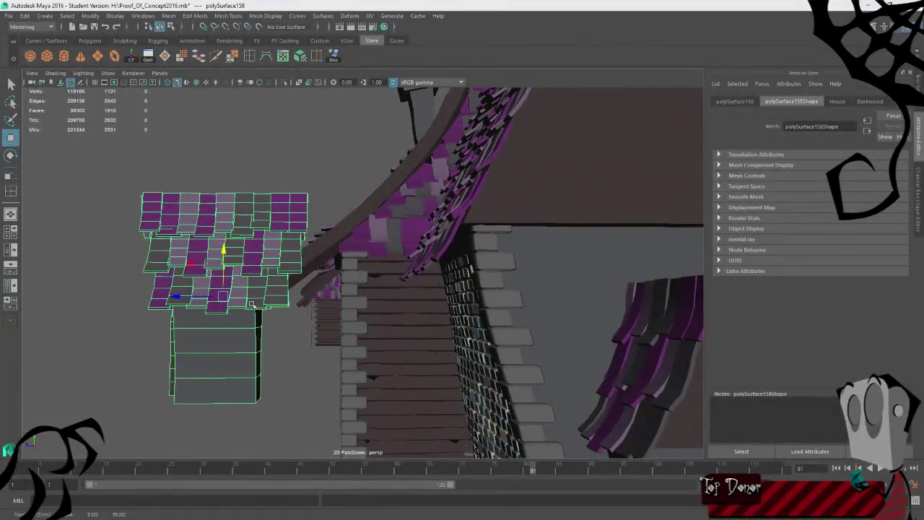
pyautogui.moveTo(179, 297); pyautogui.dragTo(402, 302)
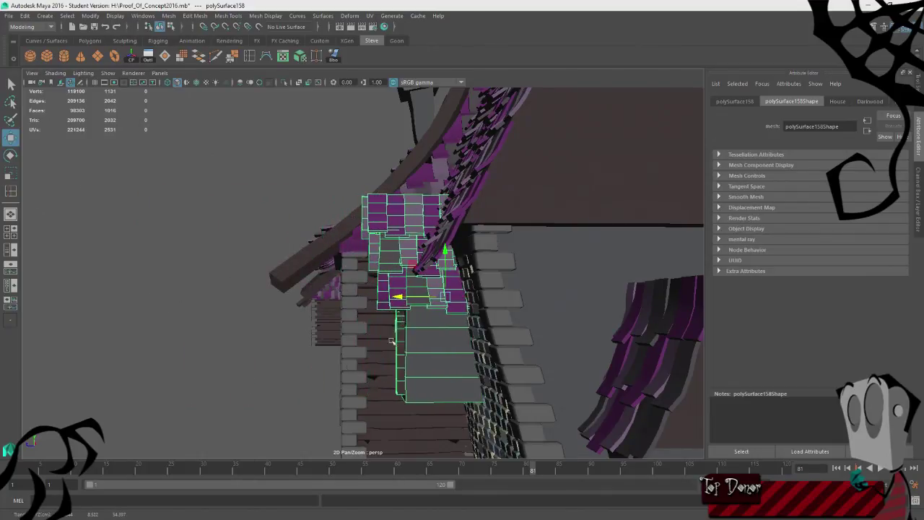
pyautogui.keyDown('alt'); pyautogui.moveTo(318, 345); pyautogui.dragTo(510, 263); pyautogui.keyUp('alt')
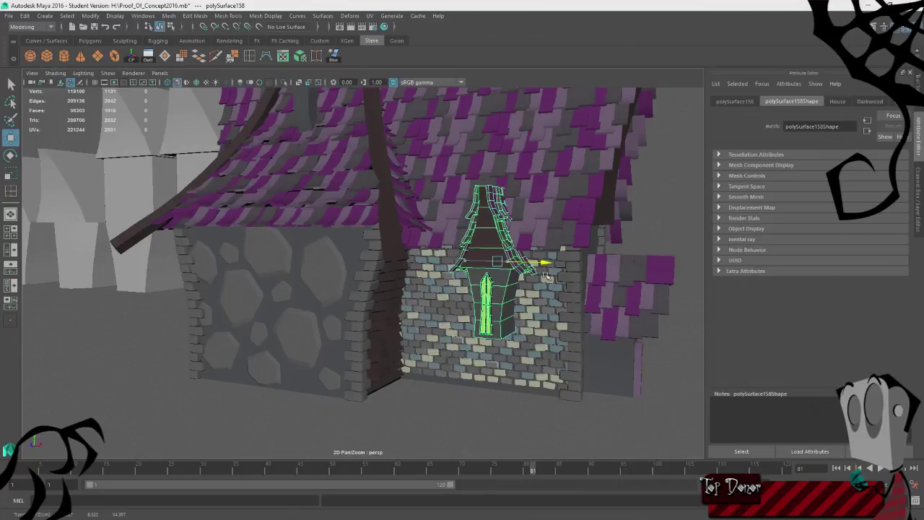
# - Push the duplicated dormer slightly deeper into the brick wall
pyautogui.click(663, 230)
pyautogui.keyDown('alt'); pyautogui.moveTo(569, 284); pyautogui.dragTo(386, 262); pyautogui.keyUp('alt')
pyautogui.click(383, 261)
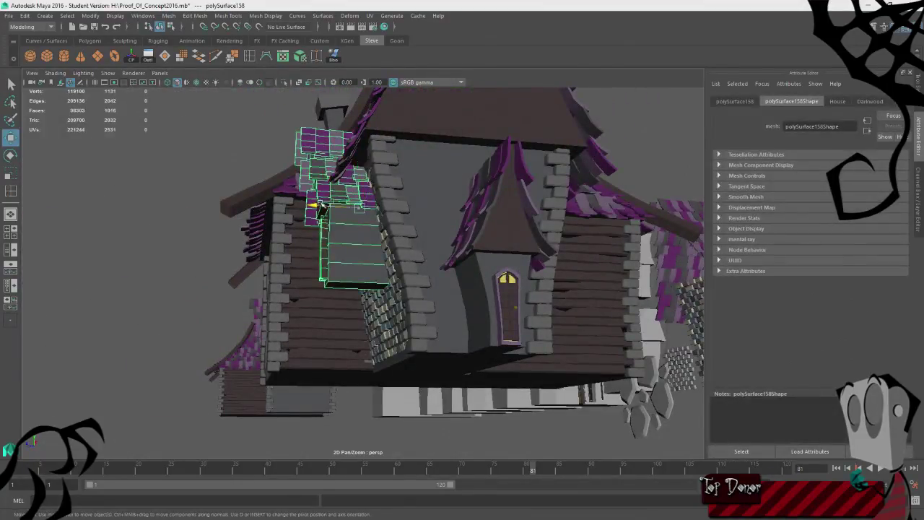
pyautogui.moveTo(321, 205); pyautogui.dragTo(332, 206)
# - Pull the dormer slightly outwards from the brick wall
pyautogui.click(113, 375)
pyautogui.keyDown('alt'); pyautogui.moveTo(101, 378); pyautogui.dragTo(139, 400); pyautogui.keyUp('alt')
pyautogui.click(425, 320)
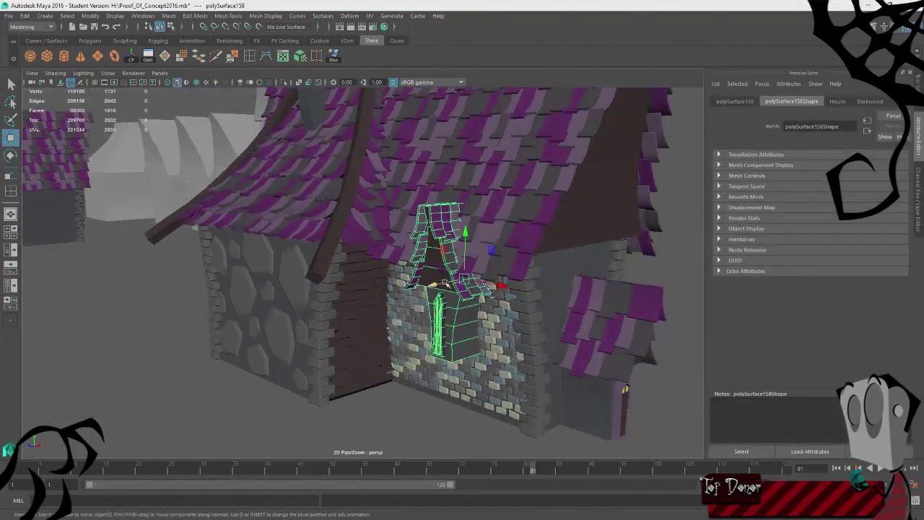
pyautogui.moveTo(446, 284); pyautogui.dragTo(436, 286)
pyautogui.click(186, 380)
pyautogui.keyDown('alt'); pyautogui.moveTo(186, 380); pyautogui.dragTo(426, 359); pyautogui.keyUp('alt')
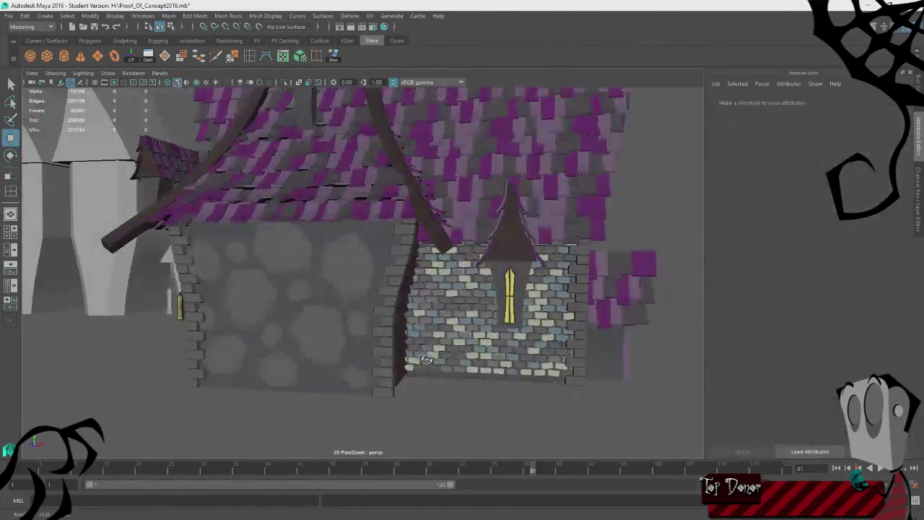
# - Raise the dormer from the brick wall up onto the shingled roof above it
pyautogui.keyDown('alt'); pyautogui.moveTo(517, 354); pyautogui.dragTo(489, 301); pyautogui.keyUp('alt')
pyautogui.click(488, 302)
pyautogui.click(506, 305)
pyautogui.keyDown('alt'); pyautogui.moveTo(549, 347); pyautogui.dragTo(325, 330); pyautogui.keyUp('alt')
pyautogui.keyDown('alt'); pyautogui.moveTo(426, 359); pyautogui.dragTo(486, 314); pyautogui.keyUp('alt')
pyautogui.moveTo(428, 227); pyautogui.dragTo(432, 174)
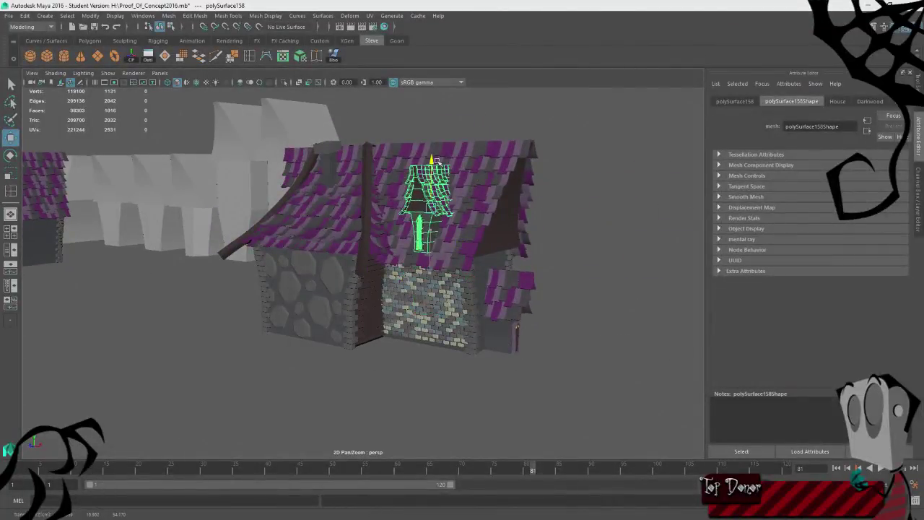
# - Slide the duplicated dormer deeper into the large house's shingled roof
pyautogui.click(582, 264)
pyautogui.keyDown('alt'); pyautogui.moveTo(582, 264); pyautogui.dragTo(624, 350); pyautogui.keyUp('alt')
pyautogui.click(449, 198)
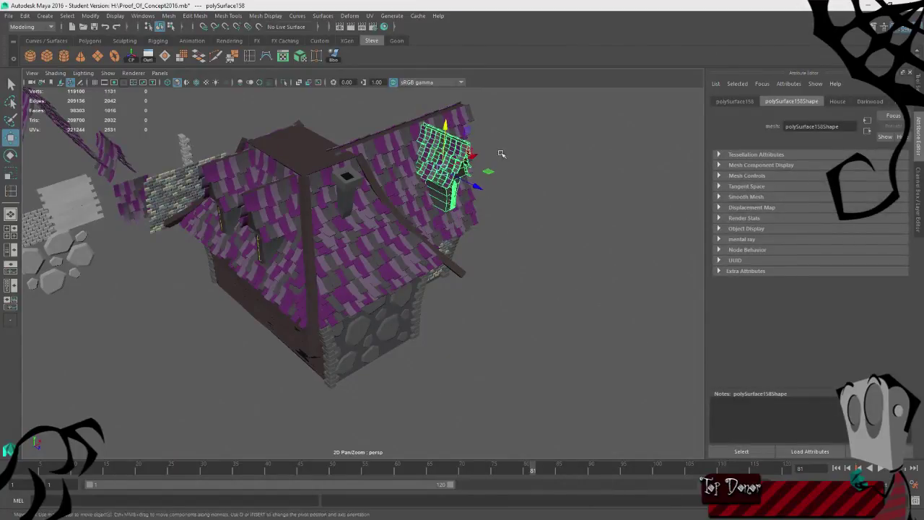
pyautogui.click(543, 189)
pyautogui.keyDown('alt'); pyautogui.moveTo(549, 196); pyautogui.dragTo(439, 181); pyautogui.keyUp('alt')
pyautogui.click(381, 204)
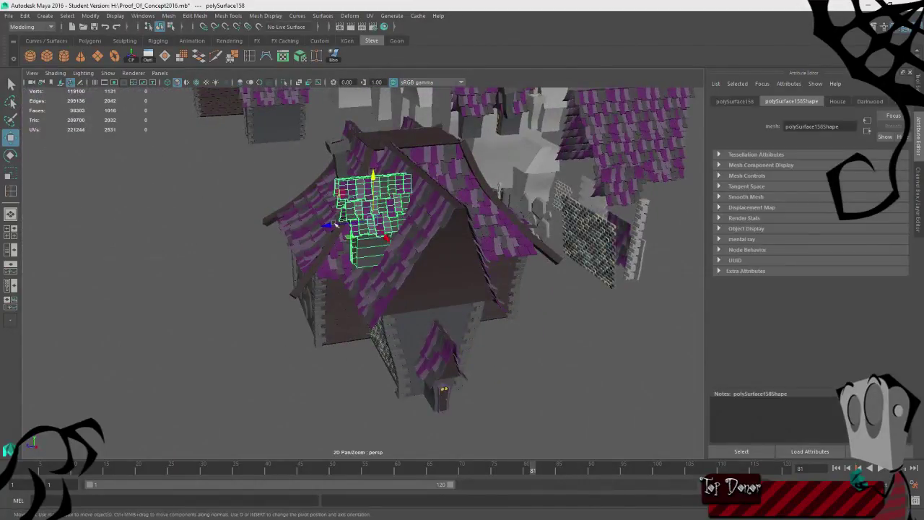
pyautogui.moveTo(333, 226); pyautogui.dragTo(340, 225)
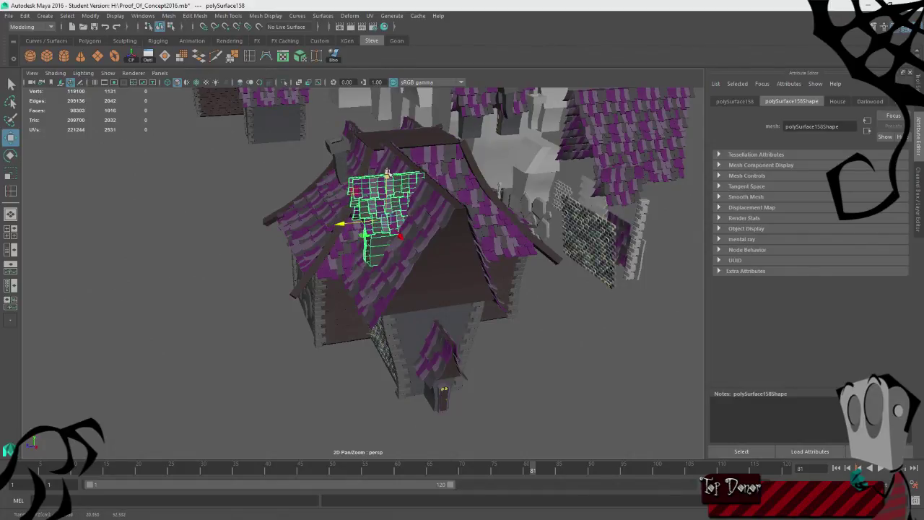
# - Delete the large rounded stones from the large house's end wall
pyautogui.click(195, 252)
pyautogui.keyDown('alt'); pyautogui.moveTo(196, 251); pyautogui.dragTo(391, 300); pyautogui.keyUp('alt')
pyautogui.click(390, 262)
pyautogui.keyDown('alt'); pyautogui.moveTo(390, 262); pyautogui.dragTo(289, 312); pyautogui.keyUp('alt')
pyautogui.press('Delete')
# - Duplicate the yellow-glass window from the loose parts and place the copy on the large house's bare end wall
pyautogui.click(148, 330)
pyautogui.hotkey('ctrl', 'd')
pyautogui.moveTo(172, 332); pyautogui.dragTo(502, 330)
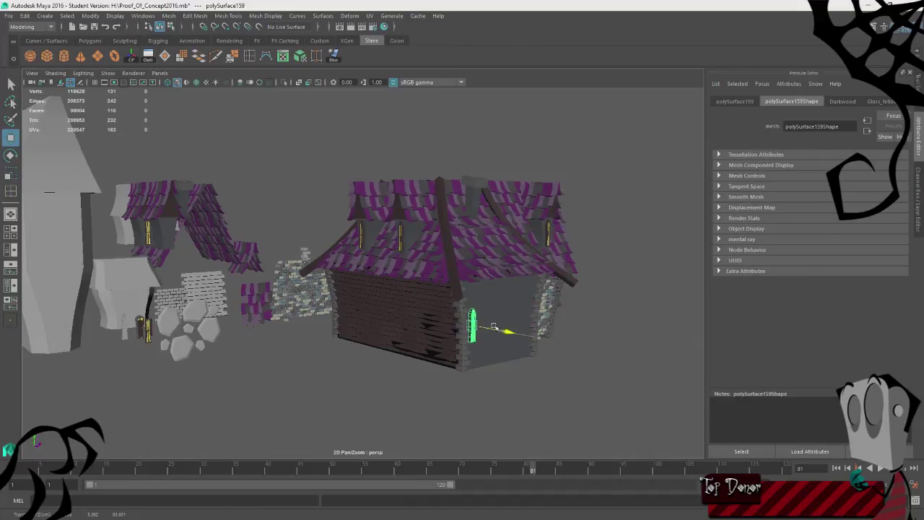
pyautogui.press('f')
pyautogui.scroll(-5, 503, 357)
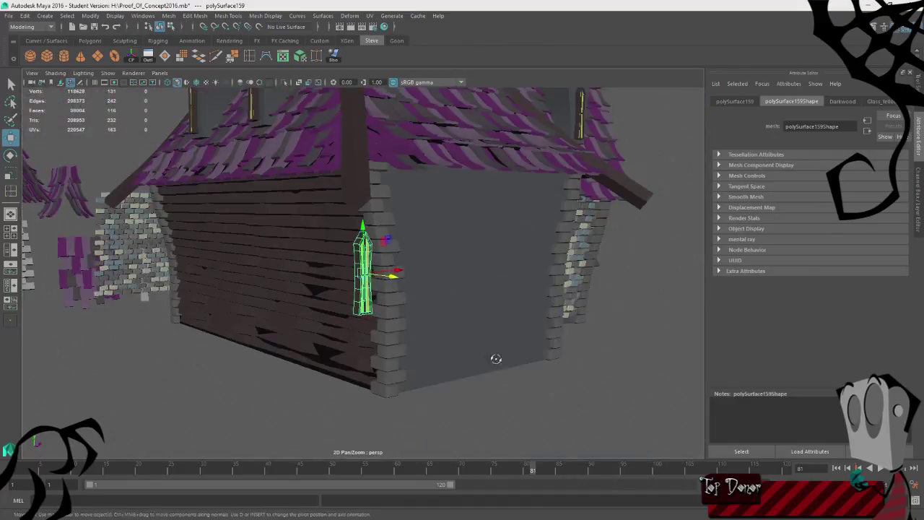
pyautogui.keyDown('alt'); pyautogui.moveTo(407, 273); pyautogui.dragTo(532, 275); pyautogui.keyUp('alt')
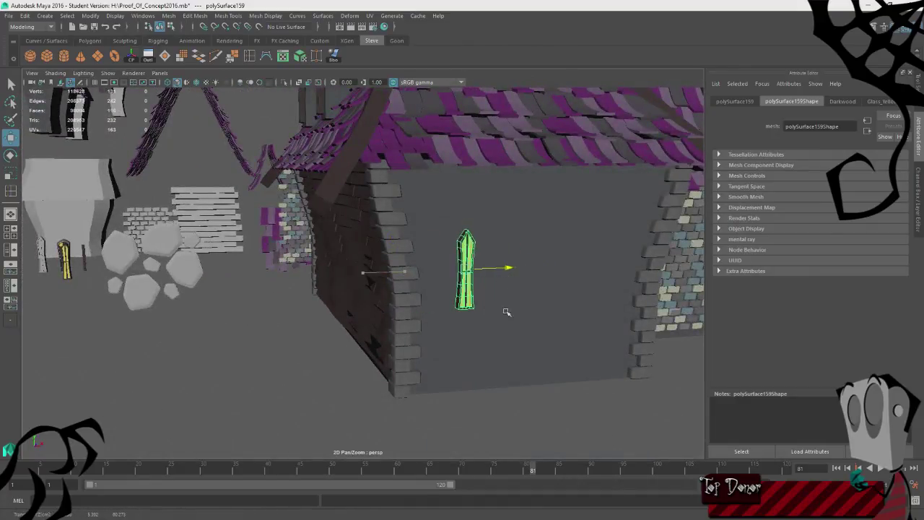
pyautogui.keyDown('alt'); pyautogui.moveTo(505, 313); pyautogui.dragTo(487, 264); pyautogui.keyUp('alt')
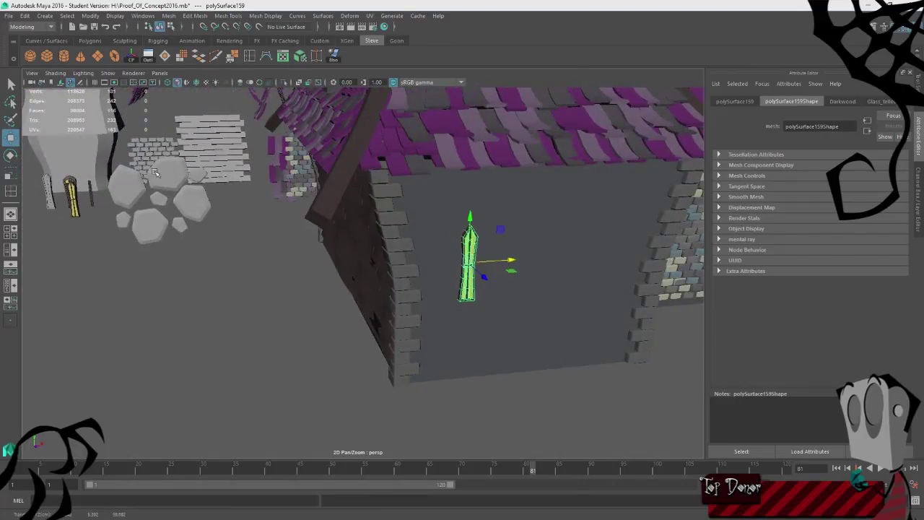
# - Duplicate the narrow dark-wood shutter from the loose parts and move the copy beside the window on the end wall
pyautogui.click(92, 195)
pyautogui.hotkey('ctrl', 'd')
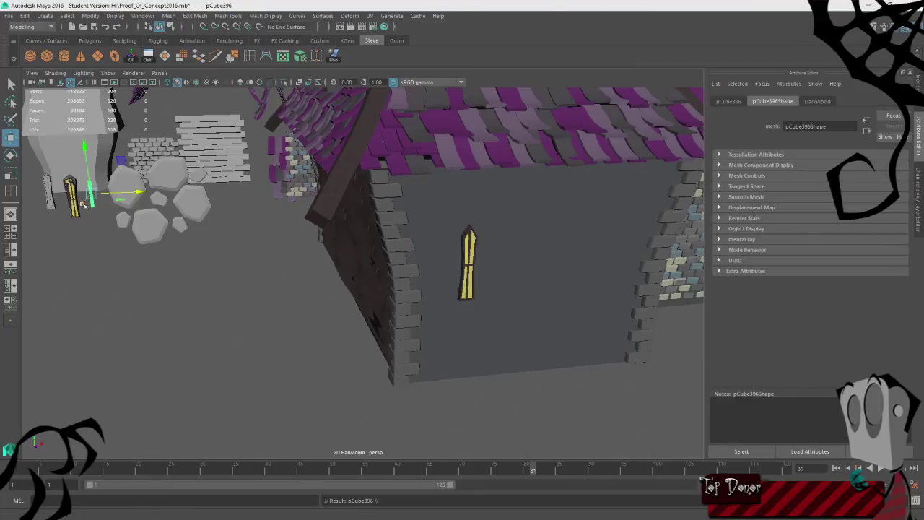
pyautogui.moveTo(82, 204); pyautogui.dragTo(28, 305)
pyautogui.moveTo(65, 270); pyautogui.dragTo(194, 264)
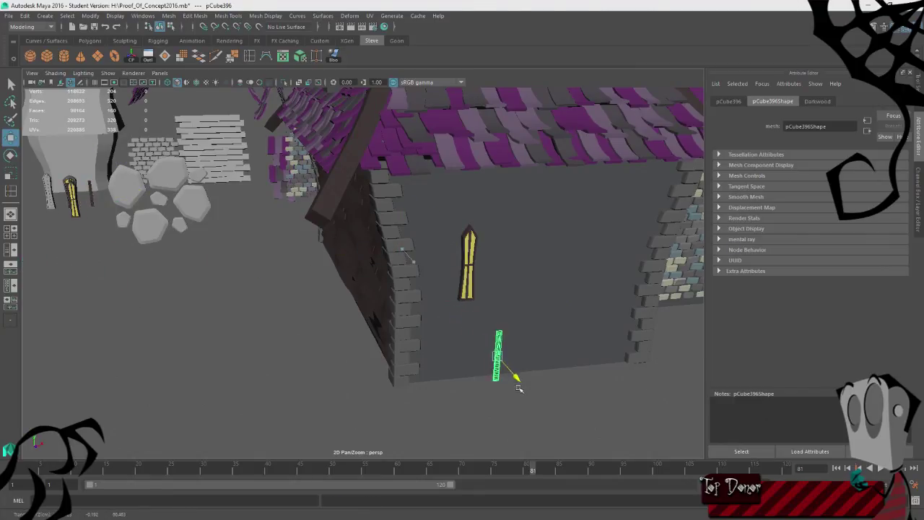
# - Duplicate the shutter and place the copy on the opposite side of the window
pyautogui.hotkey('ctrl', 'd')
pyautogui.press('f')
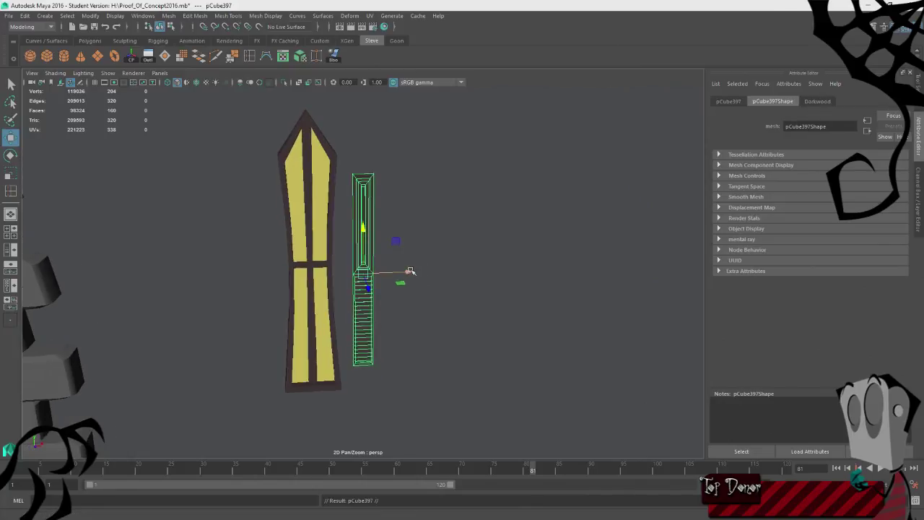
pyautogui.moveTo(410, 272); pyautogui.dragTo(306, 281)
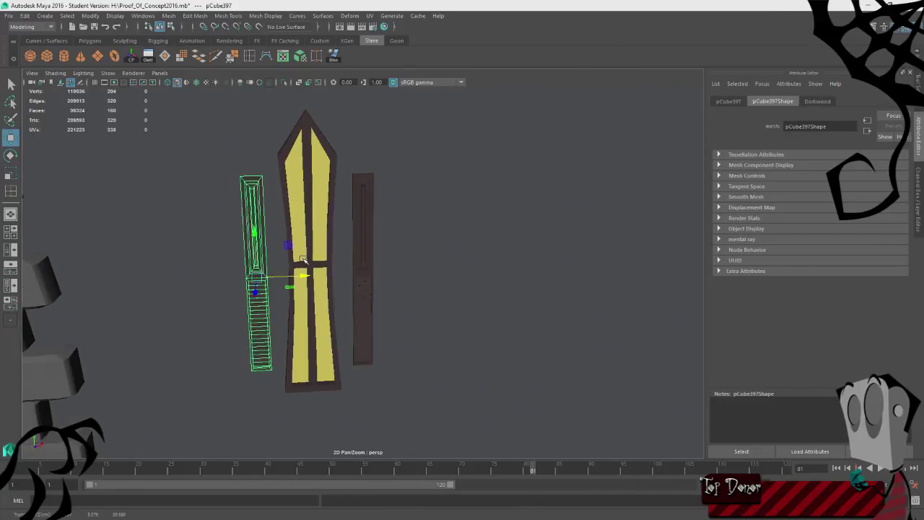
# - Combine the window and both shutters into one mesh and centre its pivot
pyautogui.click(302, 260)
pyautogui.click(369, 229)
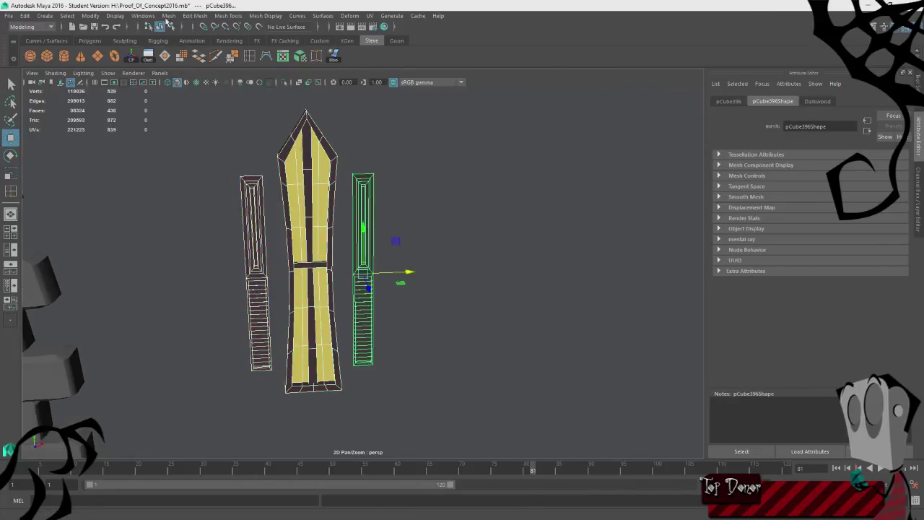
pyautogui.click(168, 16)
pyautogui.click(209, 50)
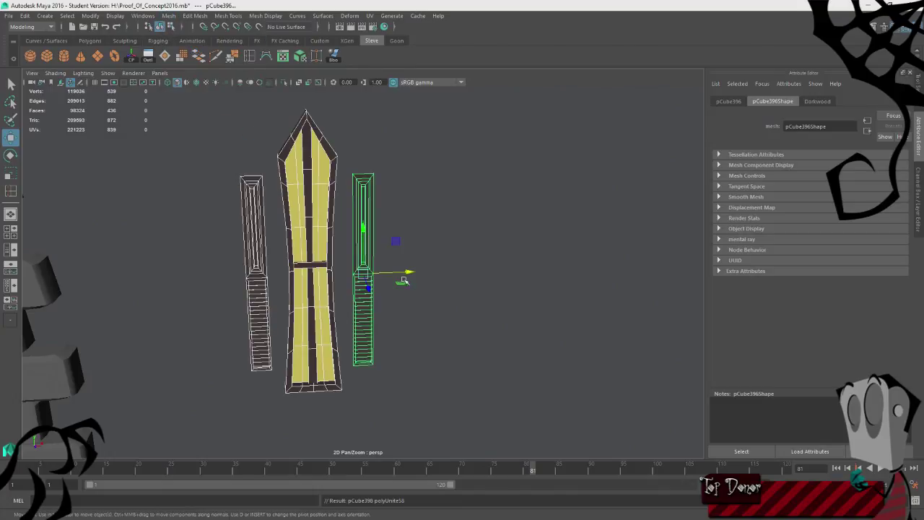
pyautogui.click(132, 56)
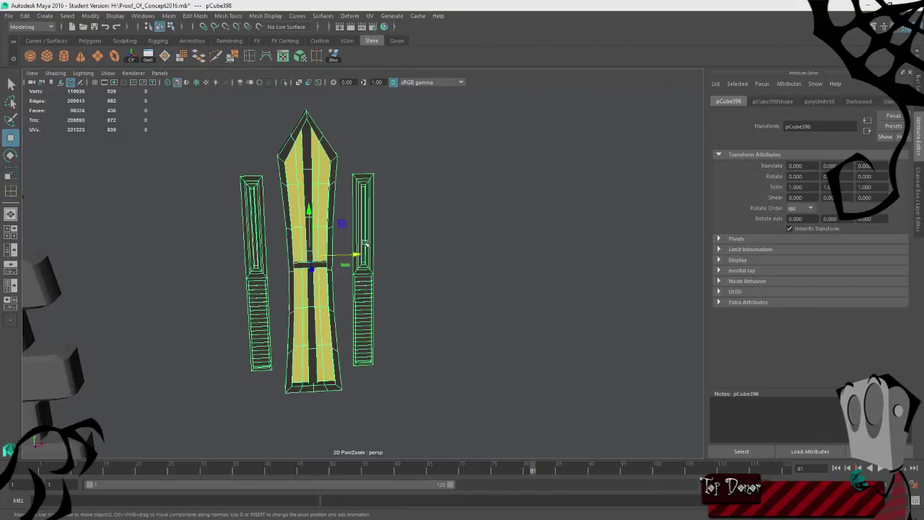
# - Duplicate the shuttered window and move the copy along the end wall to an X translation of about 6.9
pyautogui.moveTo(356, 256); pyautogui.dragTo(640, 254)
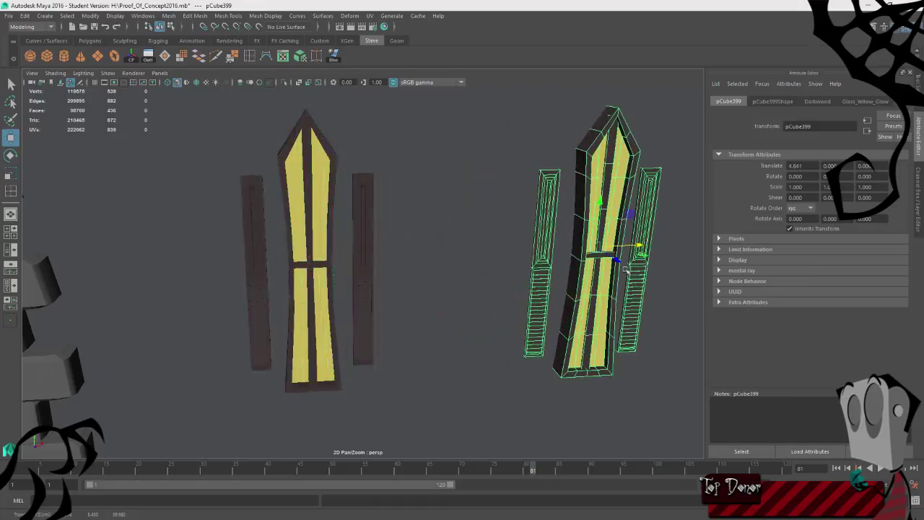
pyautogui.scroll(-5, 598, 257)
pyautogui.keyDown('alt'); pyautogui.moveTo(605, 297); pyautogui.dragTo(466, 323, button='middle'); pyautogui.keyUp('alt')
pyautogui.moveTo(398, 285); pyautogui.dragTo(338, 340)
pyautogui.click(209, 311)
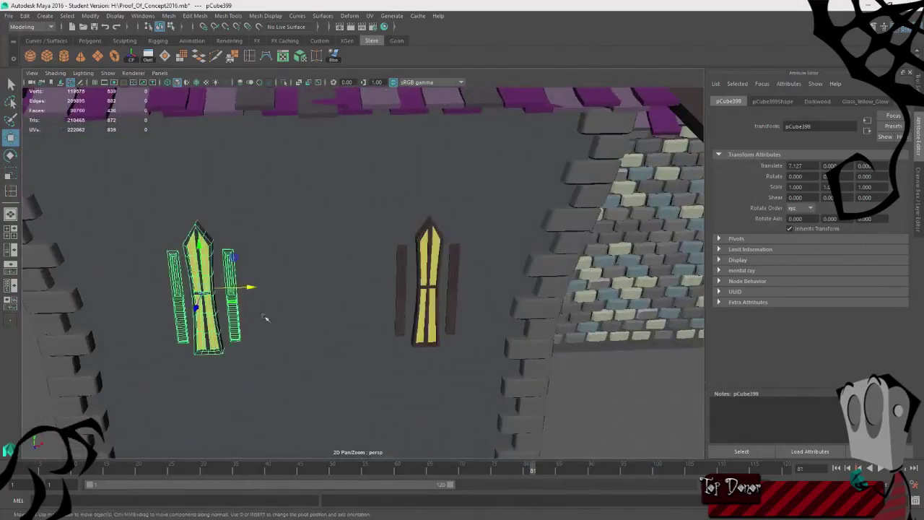
pyautogui.keyDown('alt'); pyautogui.moveTo(264, 317); pyautogui.dragTo(237, 327); pyautogui.keyUp('alt')
pyautogui.hotkey('ctrl', 'z')
pyautogui.keyDown('alt'); pyautogui.moveTo(236, 327); pyautogui.dragTo(362, 325, button='right'); pyautogui.keyUp('alt')
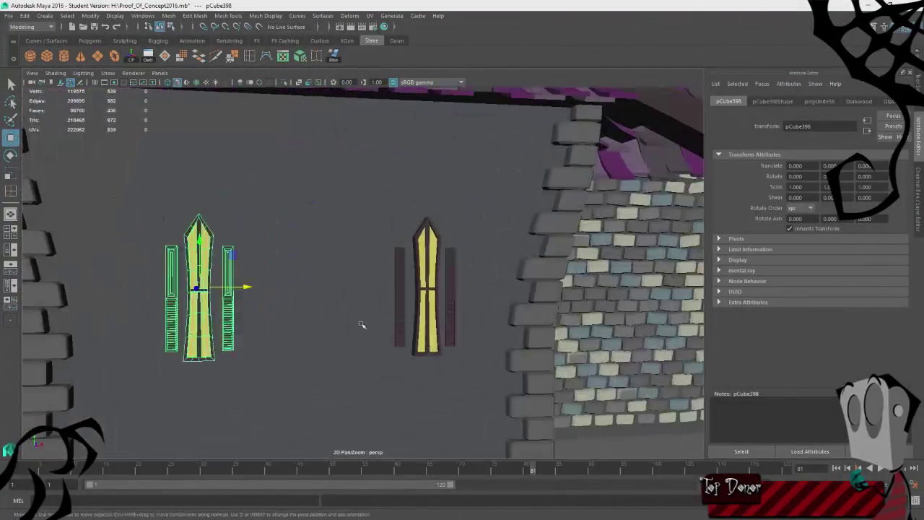
pyautogui.click(419, 284)
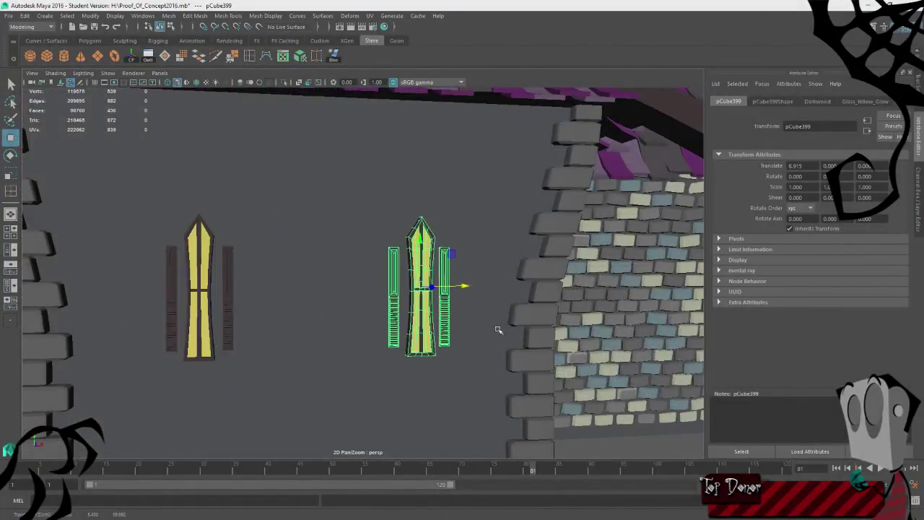
# - Duplicate the thin grey beam beside the loose coloured brick wall and move the copy out near the house's window wall
pyautogui.keyDown('alt'); pyautogui.moveTo(419, 284); pyautogui.dragTo(505, 431); pyautogui.keyUp('alt')
pyautogui.click(506, 429)
pyautogui.keyDown('alt'); pyautogui.moveTo(369, 386); pyautogui.dragTo(381, 301); pyautogui.keyUp('alt')
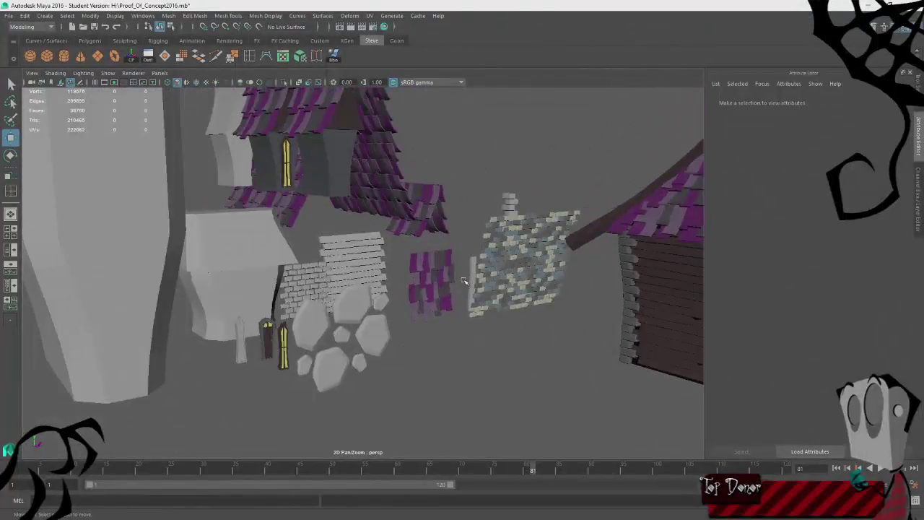
pyautogui.click(465, 313)
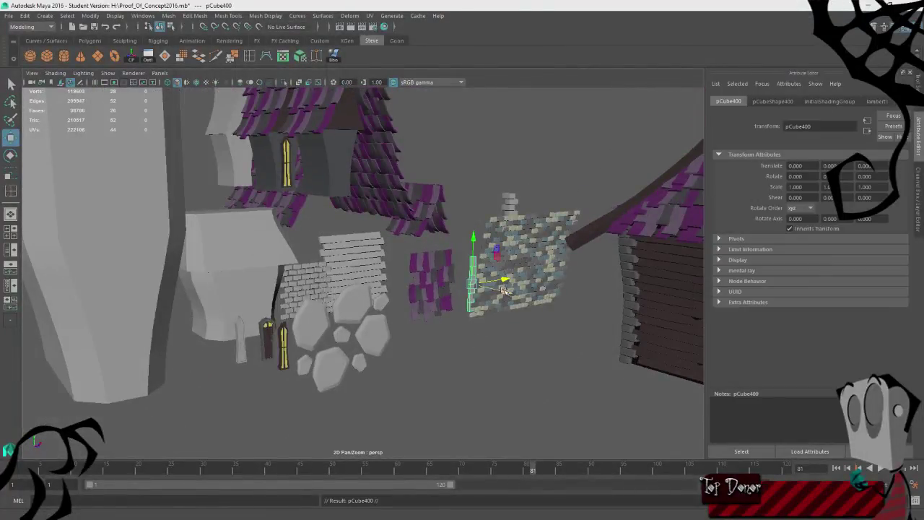
pyautogui.keyDown('alt'); pyautogui.moveTo(639, 379); pyautogui.dragTo(437, 313); pyautogui.keyUp('alt')
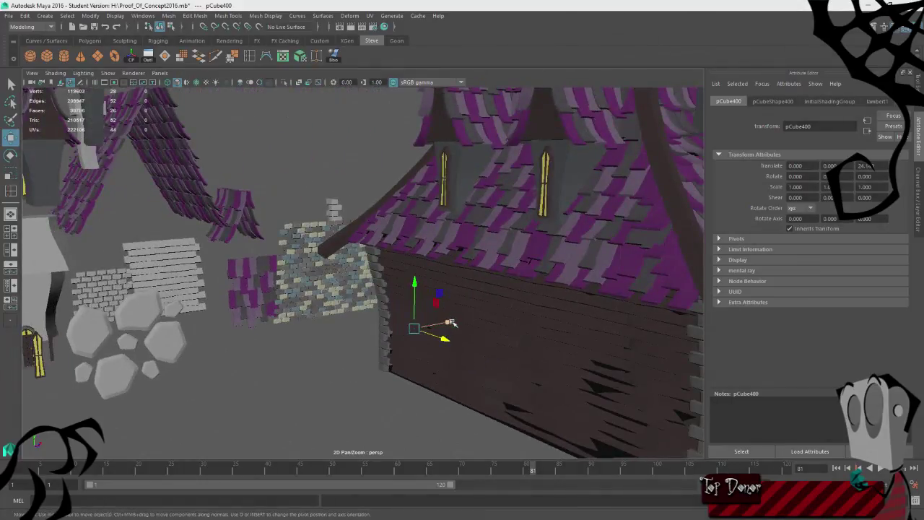
pyautogui.moveTo(361, 353); pyautogui.dragTo(523, 434)
pyautogui.keyDown('alt'); pyautogui.moveTo(523, 433); pyautogui.dragTo(270, 247); pyautogui.keyUp('alt')
pyautogui.moveTo(213, 226); pyautogui.dragTo(395, 346)
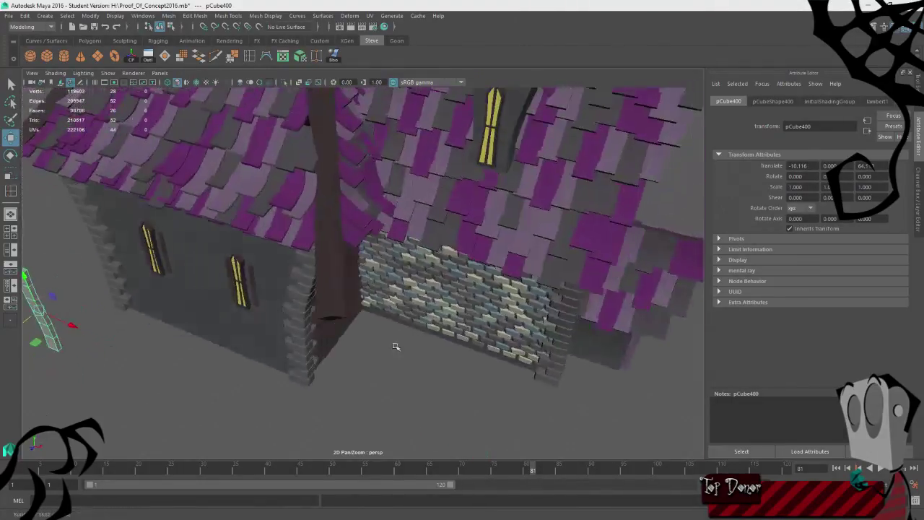
# - Rotate the copied beam in 90-degree turns so it lies horizontally along the window wall
pyautogui.press('e')
pyautogui.keyDown('alt'); pyautogui.moveTo(157, 322); pyautogui.dragTo(215, 348); pyautogui.keyUp('alt')
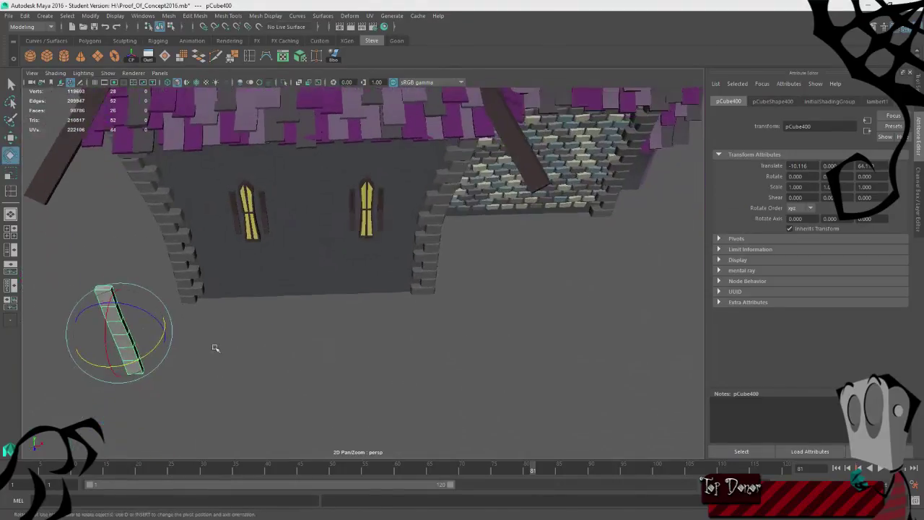
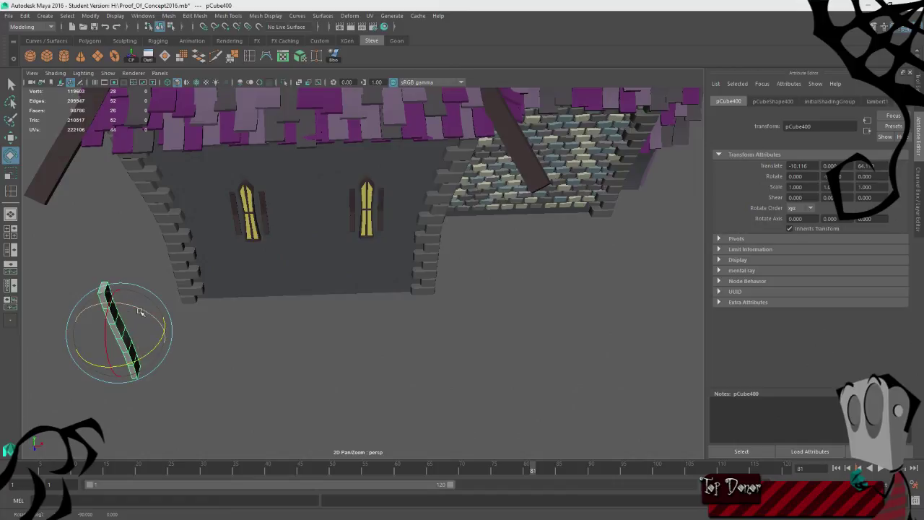
pyautogui.moveTo(140, 311); pyautogui.dragTo(203, 354)
pyautogui.hotkey('ctrl', 'z')
pyautogui.moveTo(139, 306); pyautogui.dragTo(221, 323)
pyautogui.keyDown('alt'); pyautogui.moveTo(227, 287); pyautogui.dragTo(337, 330, button='middle'); pyautogui.keyUp('alt')
pyautogui.press('w')
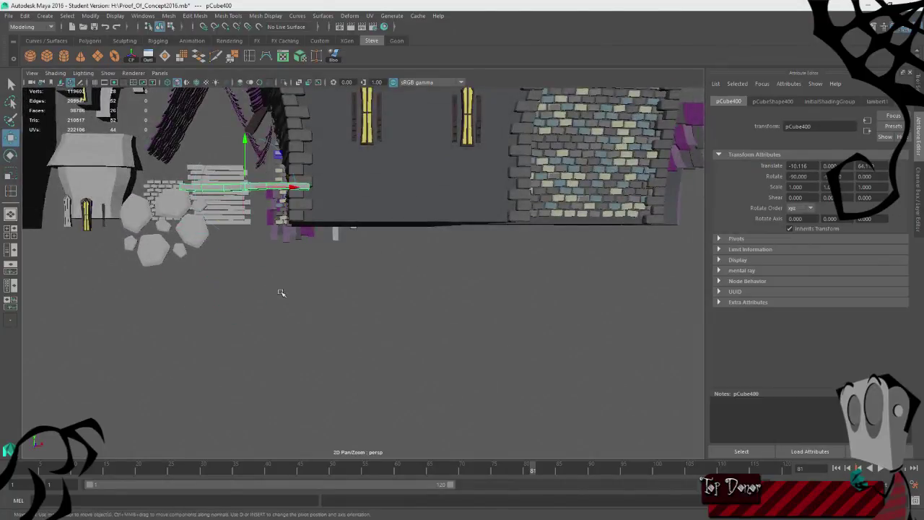
# - Move the horizontal beam against the end wall and raise it directly beneath the left shuttered window as a sill
pyautogui.keyDown('alt'); pyautogui.moveTo(281, 291); pyautogui.dragTo(396, 303); pyautogui.keyUp('alt')
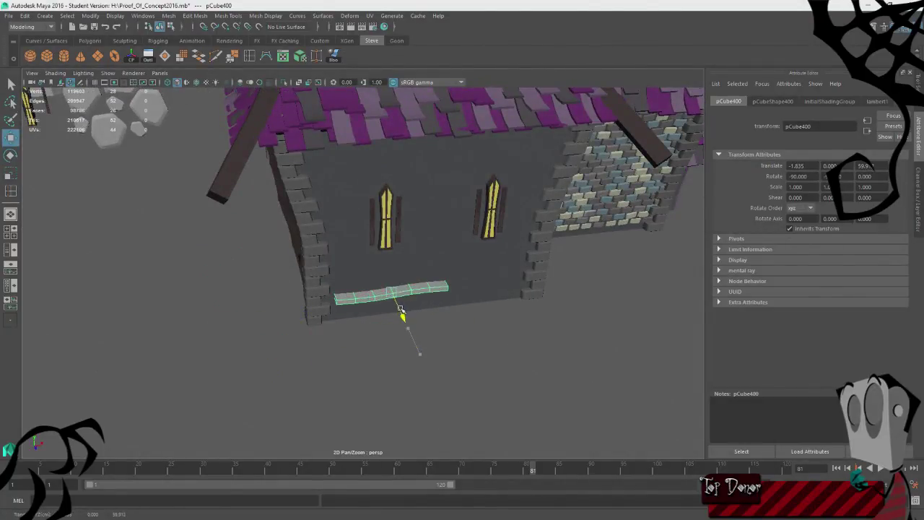
pyautogui.moveTo(391, 272); pyautogui.dragTo(394, 232)
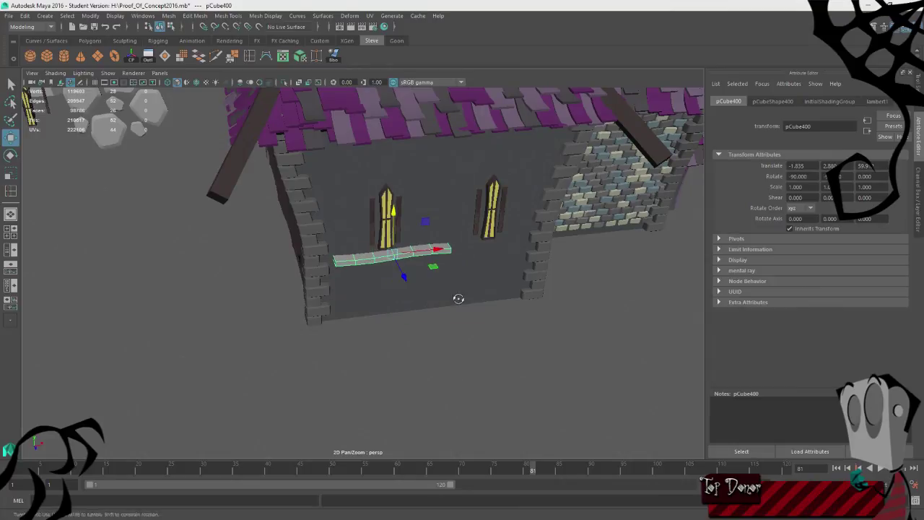
pyautogui.keyDown('alt'); pyautogui.moveTo(458, 298); pyautogui.dragTo(468, 315); pyautogui.keyUp('alt')
pyautogui.keyDown('alt'); pyautogui.moveTo(468, 316); pyautogui.dragTo(509, 318, button='right'); pyautogui.keyUp('alt')
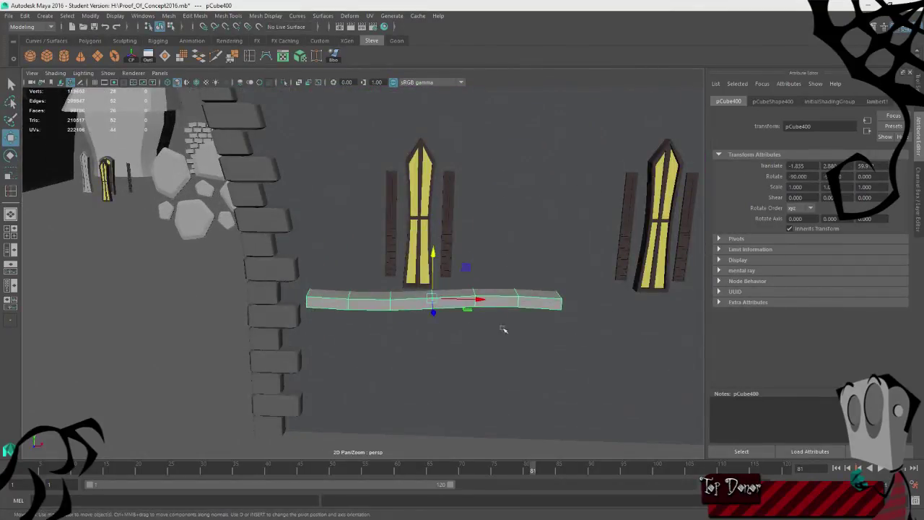
pyautogui.keyDown('alt'); pyautogui.moveTo(447, 327); pyautogui.dragTo(438, 372, button='middle'); pyautogui.keyUp('alt')
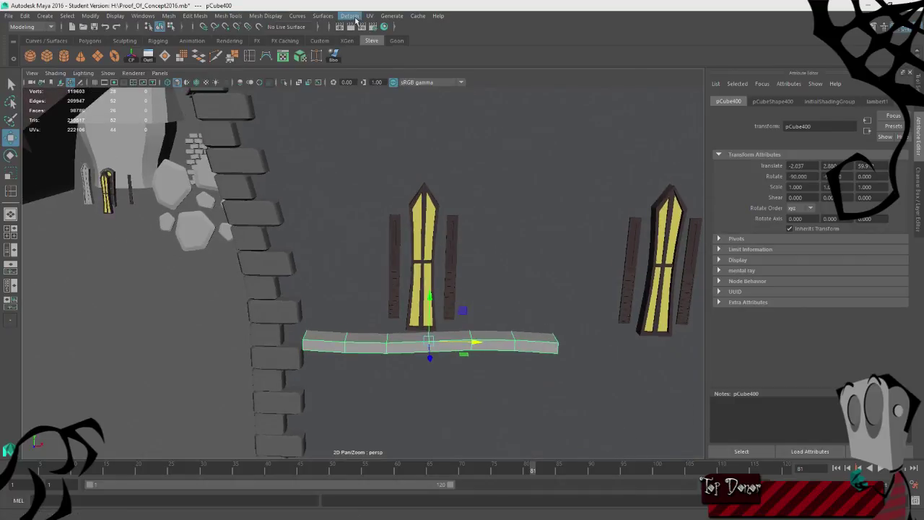
# - Assign the existing Darkwood material to the sill beam
pyautogui.click(173, 15)
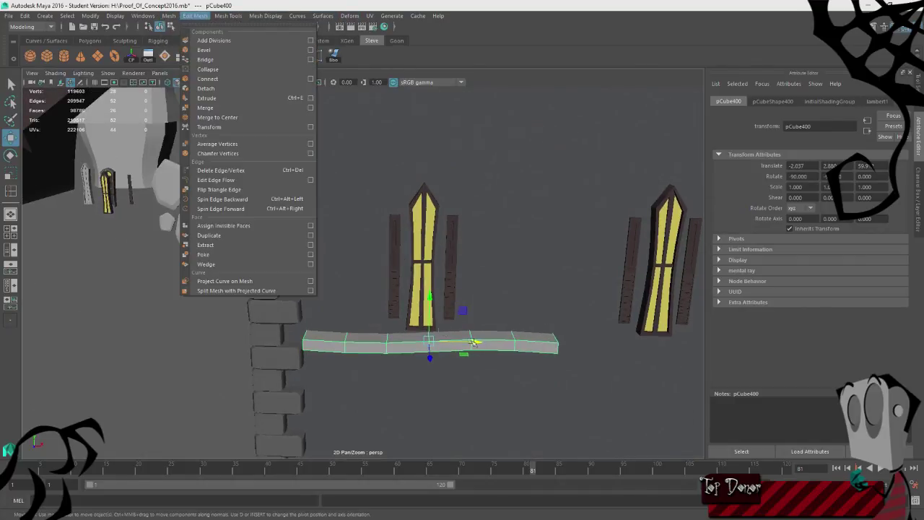
pyautogui.rightClick(509, 233)
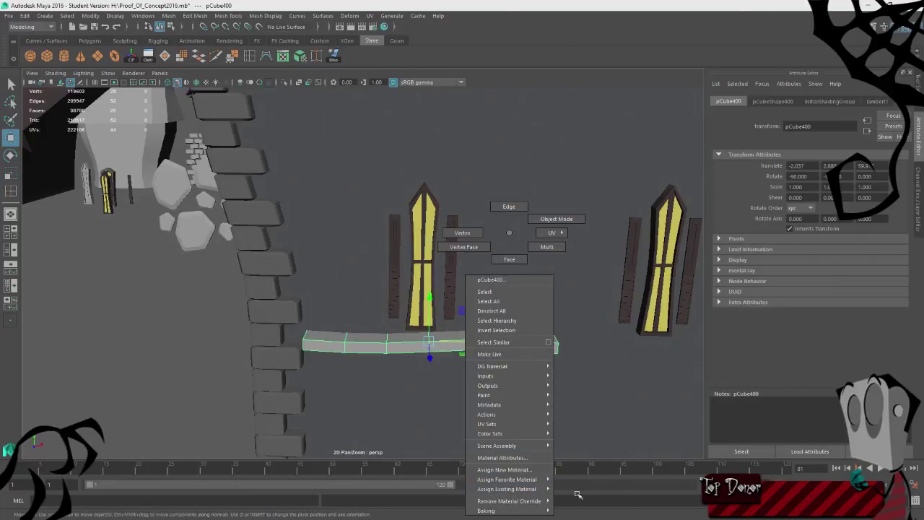
pyautogui.moveTo(558, 490)
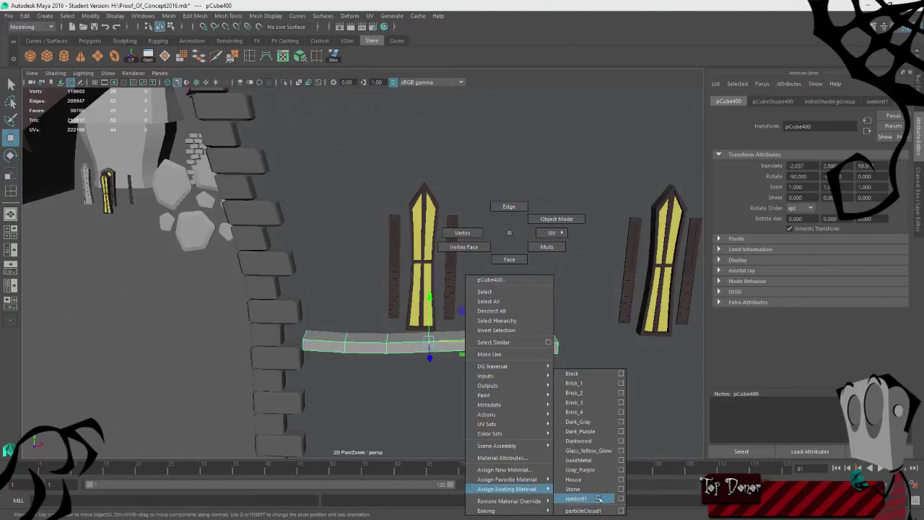
pyautogui.click(608, 441)
pyautogui.click(374, 366)
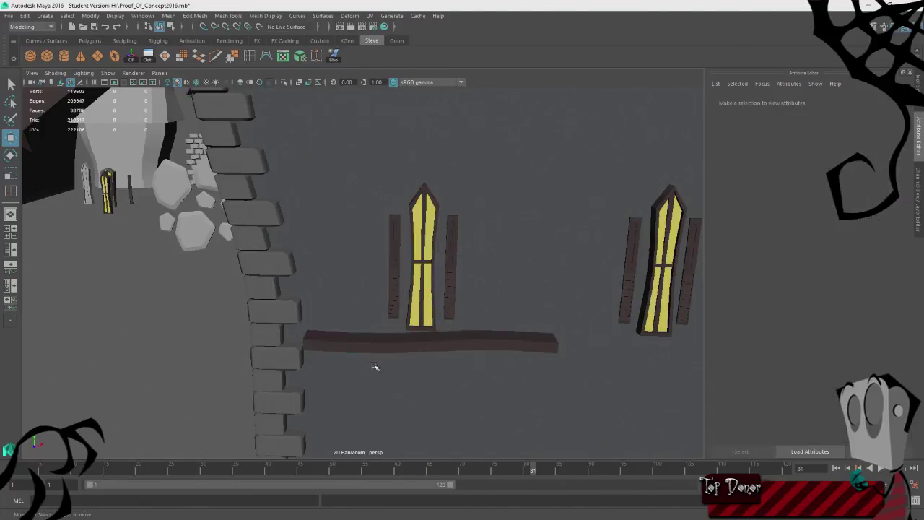
# - Shift the shuttered window above the sill and duplicate it so two windows stand side by side over the beam
pyautogui.click(410, 319)
pyautogui.moveTo(473, 259); pyautogui.dragTo(540, 260)
pyautogui.hotkey('ctrl', 'd')
pyautogui.moveTo(539, 260); pyautogui.dragTo(406, 259)
pyautogui.keyDown('alt'); pyautogui.moveTo(639, 354); pyautogui.dragTo(534, 358, button='middle'); pyautogui.keyUp('alt')
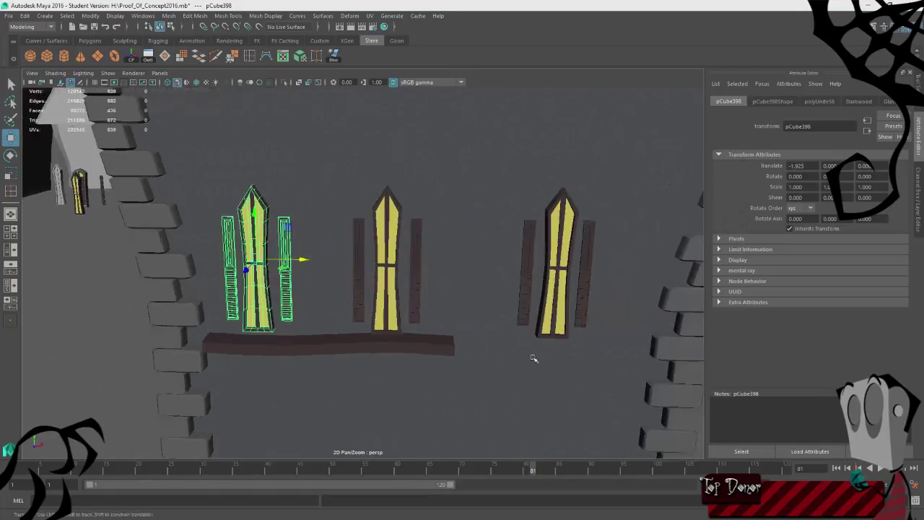
# - Delete the separate shuttered window that stands beyond the end of the sill beam
pyautogui.click(559, 289)
pyautogui.press('Delete')
pyautogui.click(559, 289)
pyautogui.scroll(5, 454, 331)
pyautogui.scroll(-8, 453, 334)
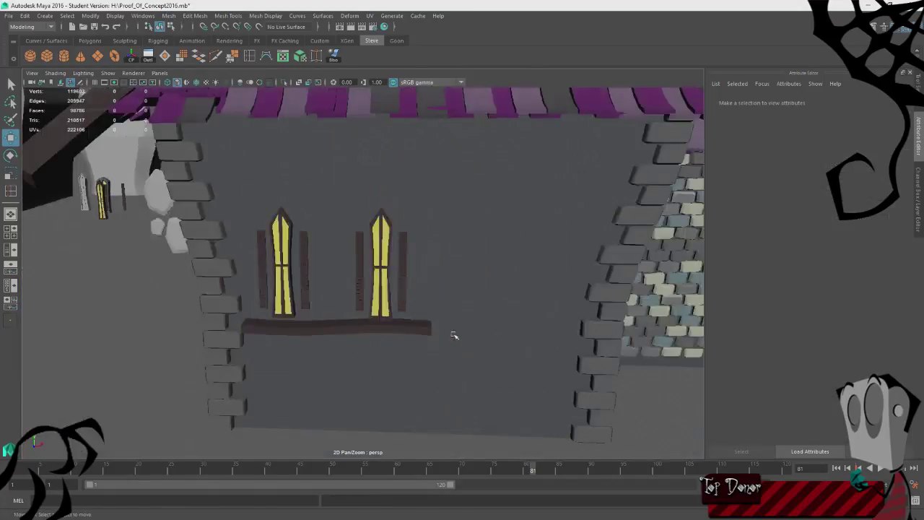
# - Slide the sill beam sideways over the corner stones of the end wall and shift both shuttered windows along with it
pyautogui.click(361, 323)
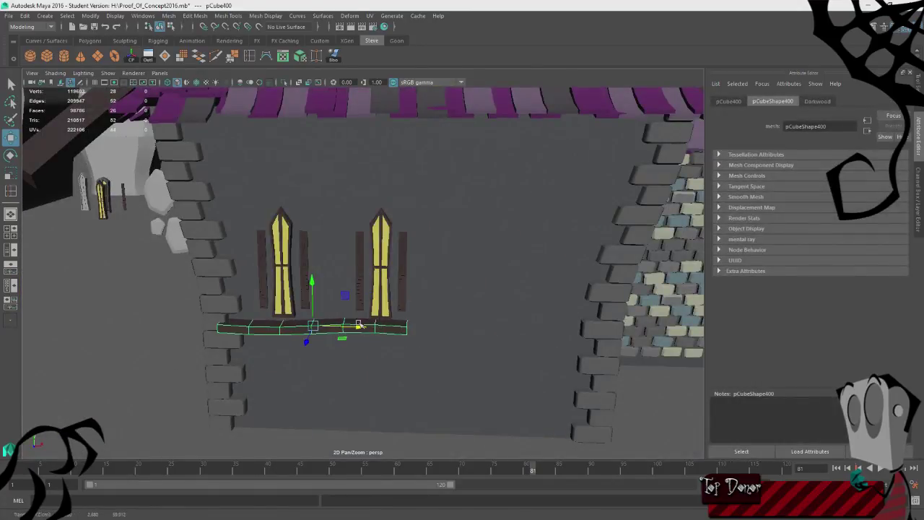
pyautogui.click(288, 278)
pyautogui.click(385, 269)
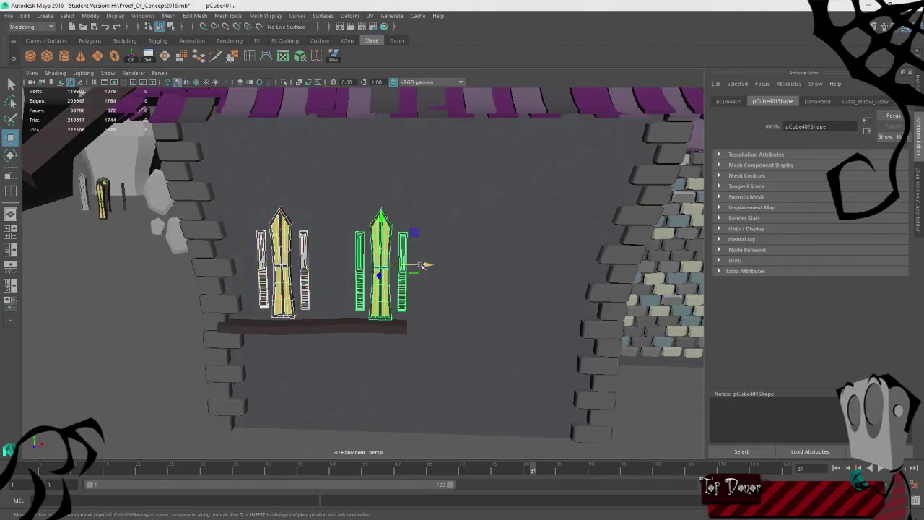
pyautogui.moveTo(422, 265)
pyautogui.mouseDown()
pyautogui.moveTo(406, 264)
pyautogui.moveTo(418, 264)
pyautogui.mouseUp()
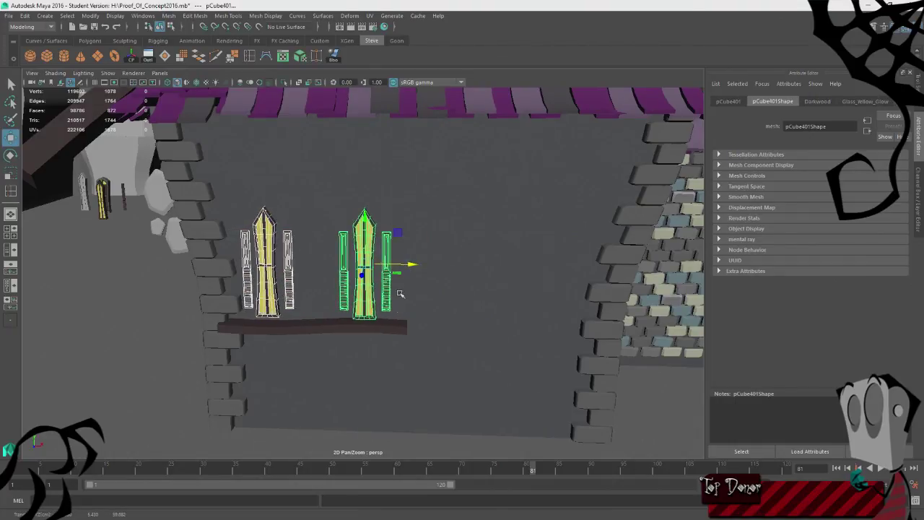
# - Duplicate the sill beam with both shuttered windows and place the copies alongside to fill the rest of the end wall
pyautogui.click(384, 328)
pyautogui.click(365, 288)
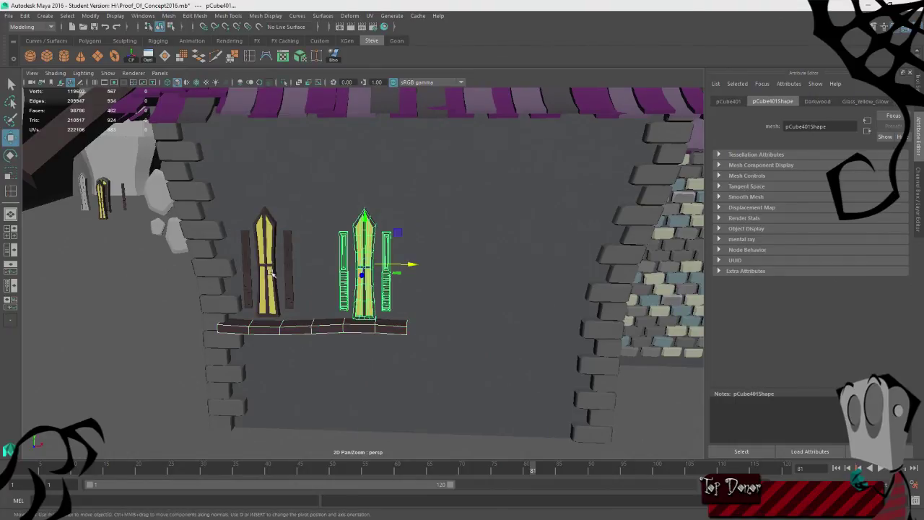
pyautogui.keyDown('shift'); pyautogui.click(277, 281); pyautogui.keyUp('shift')
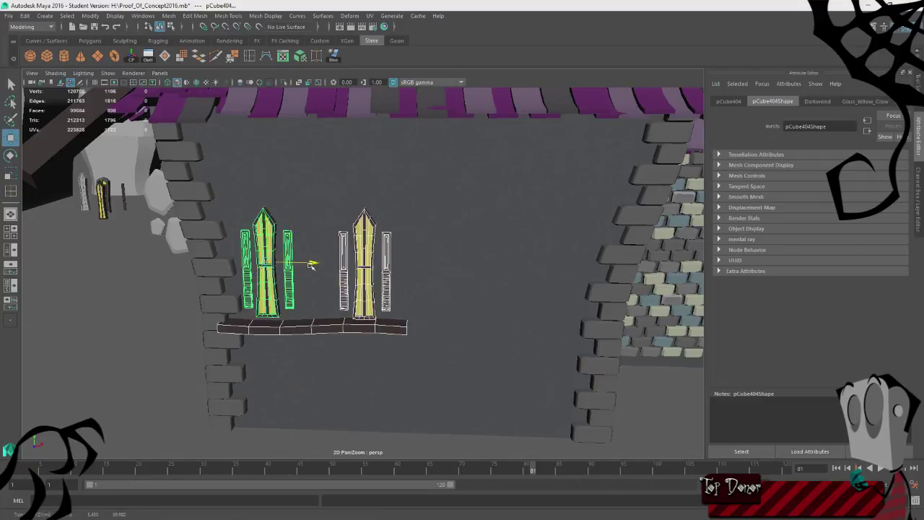
pyautogui.hotkey('ctrl', 'd')
pyautogui.moveTo(312, 265); pyautogui.dragTo(508, 295)
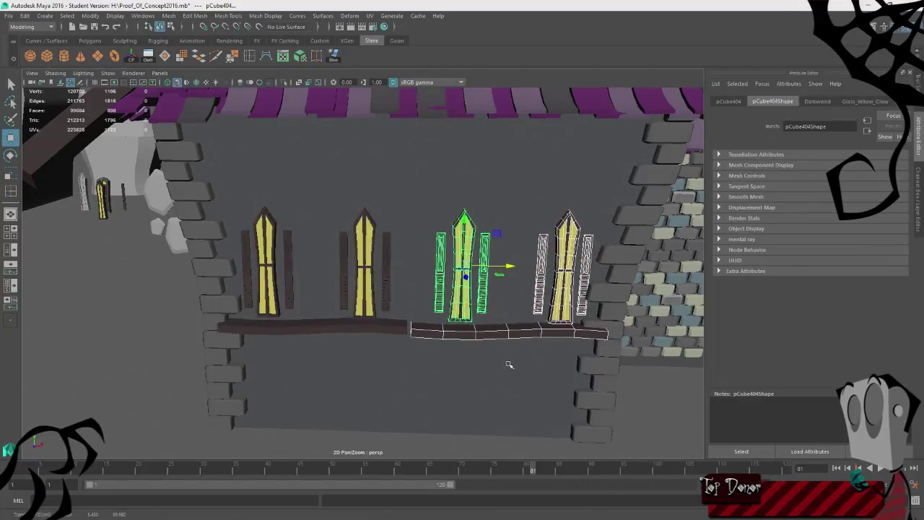
# - Examine the row of four shuttered windows and sill beams against the whole house from further away
pyautogui.scroll(-5, 509, 365)
pyautogui.click(536, 388)
pyautogui.moveTo(471, 381)
pyautogui.keyDown('alt'); pyautogui.mouseDown()
pyautogui.moveTo(529, 377)
pyautogui.moveTo(465, 378)
pyautogui.mouseUp(); pyautogui.keyUp('alt')
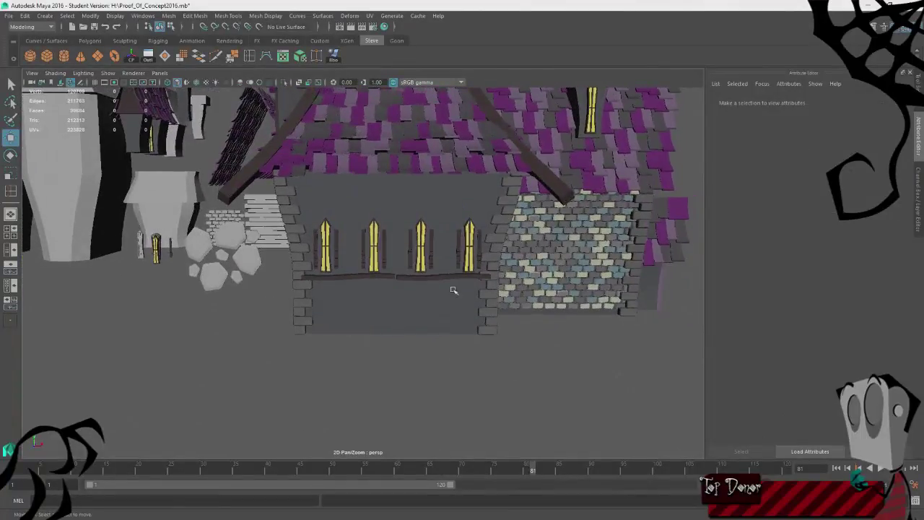
pyautogui.click(422, 254)
pyautogui.click(569, 377)
pyautogui.keyDown('alt'); pyautogui.moveTo(569, 377); pyautogui.dragTo(537, 411); pyautogui.keyUp('alt')
pyautogui.scroll(-4, 536, 411)
pyautogui.keyDown('alt'); pyautogui.moveTo(421, 384); pyautogui.dragTo(467, 380); pyautogui.keyUp('alt')
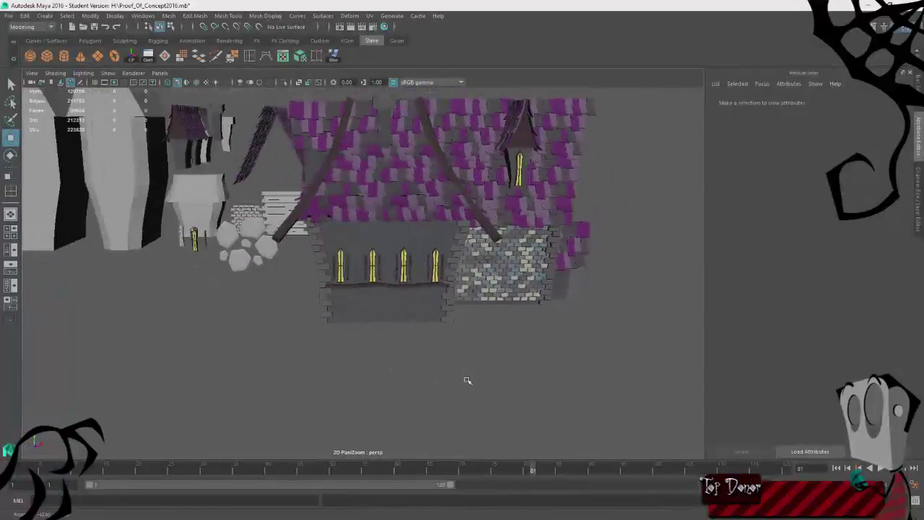
# - Try enlarging the second shuttered window, replacing a purely vertical stretch with a uniform scale
pyautogui.scroll(4, 403, 288)
pyautogui.click(382, 251)
pyautogui.press('r')
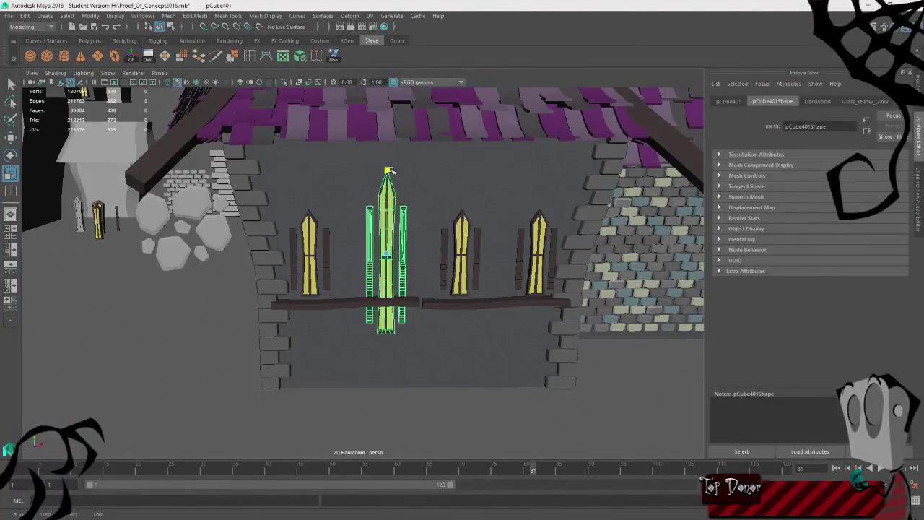
pyautogui.hotkey('ctrl', 'z')
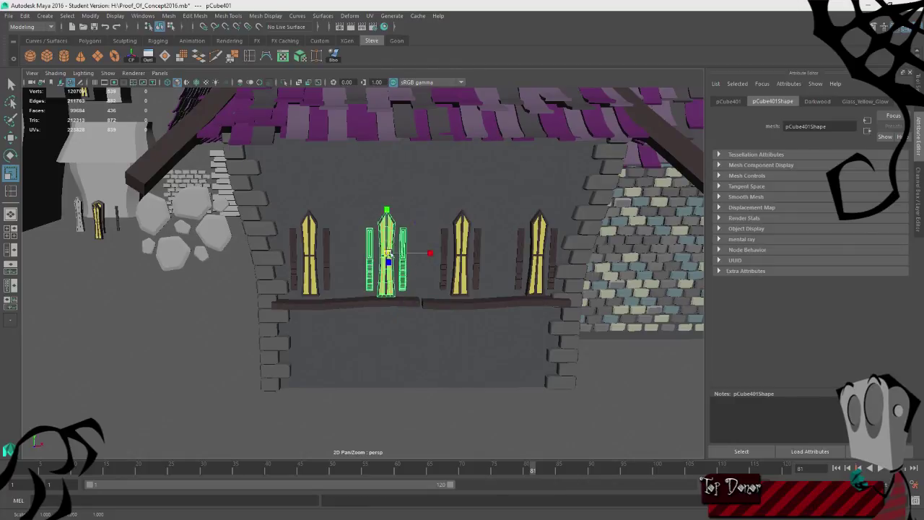
pyautogui.moveTo(388, 254); pyautogui.dragTo(429, 258)
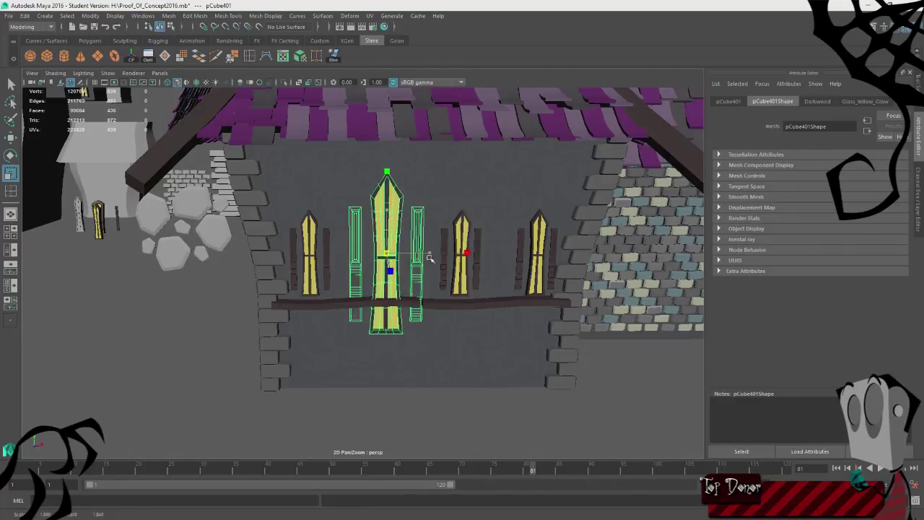
# - Delete the leftmost shuttered window and scale the third window up uniformly to match the enlarged second one
pyautogui.click(311, 255)
pyautogui.press('Delete')
pyautogui.click(466, 264)
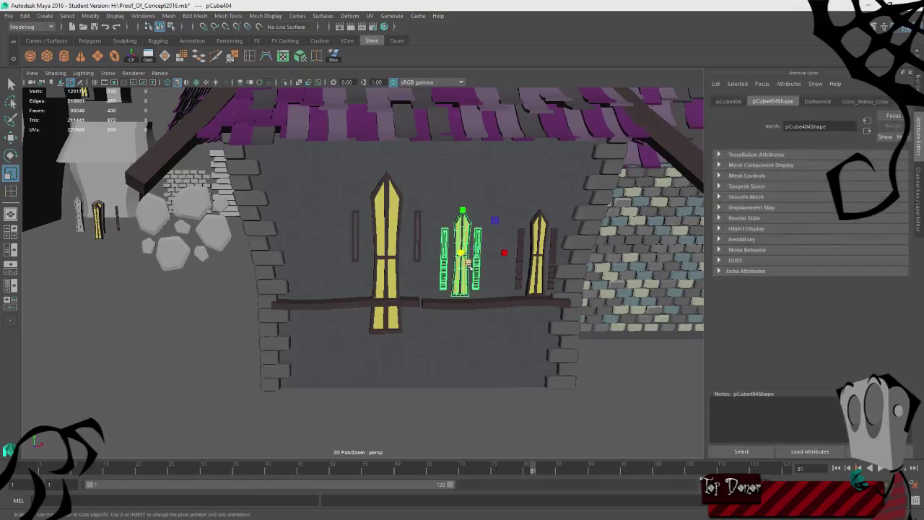
pyautogui.moveTo(462, 253); pyautogui.dragTo(506, 258)
# - Delete the second window and pull the remaining enlarged window forward so its shutters stand clear of the wall
pyautogui.click(384, 257)
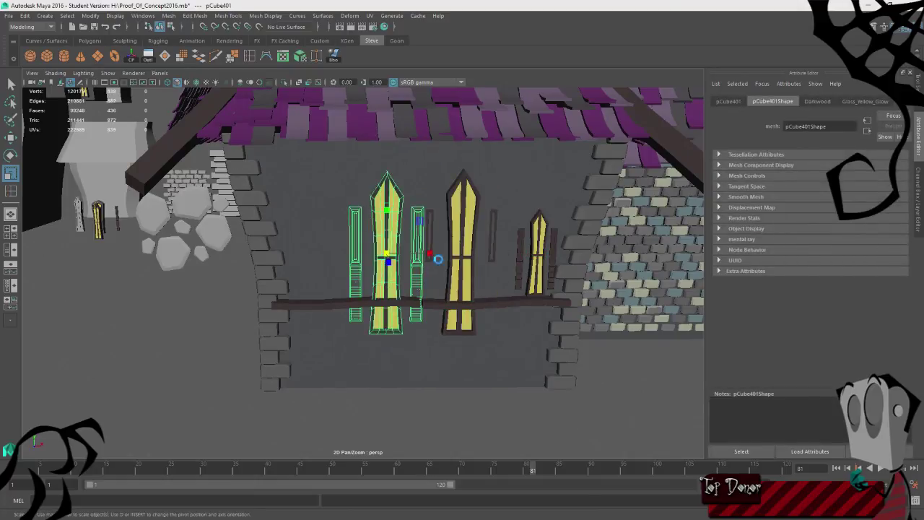
pyautogui.press('Delete')
pyautogui.click(485, 285)
pyautogui.scroll(4, 498, 301)
pyautogui.press('w')
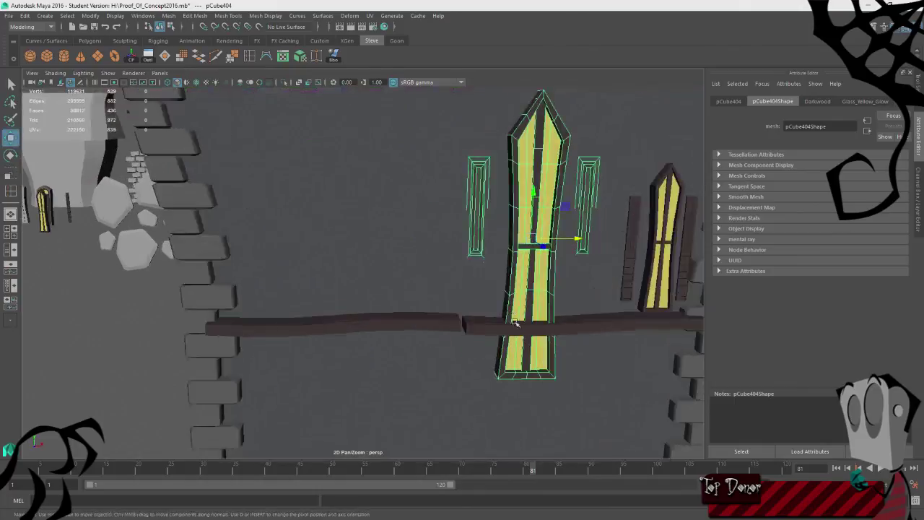
pyautogui.keyDown('alt'); pyautogui.moveTo(514, 321); pyautogui.dragTo(593, 268); pyautogui.keyUp('alt')
pyautogui.moveTo(652, 229)
pyautogui.mouseDown()
pyautogui.moveTo(668, 232)
pyautogui.moveTo(659, 229)
pyautogui.mouseUp()
# - Delete the remaining small shuttered window and the sill beam that crosses the enlarged window
pyautogui.click(282, 396)
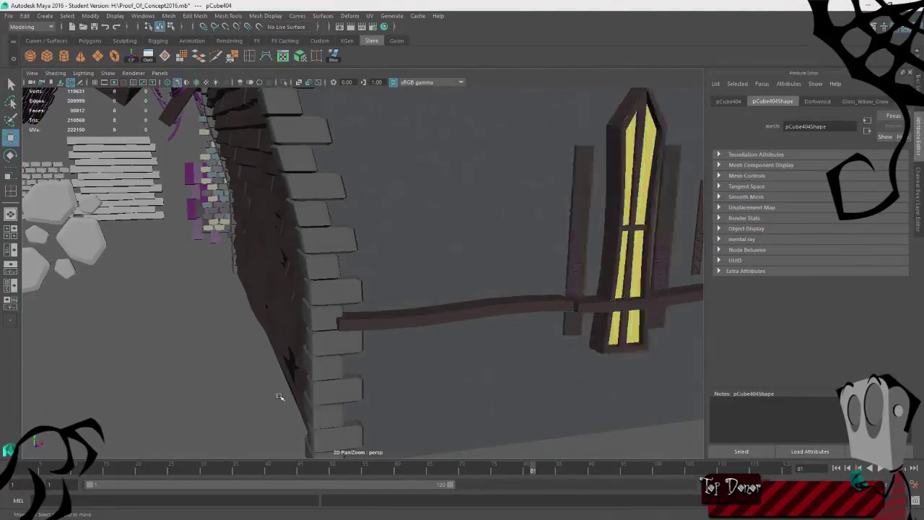
pyautogui.keyDown('alt'); pyautogui.moveTo(282, 397); pyautogui.dragTo(429, 314); pyautogui.keyUp('alt')
pyautogui.click(496, 248)
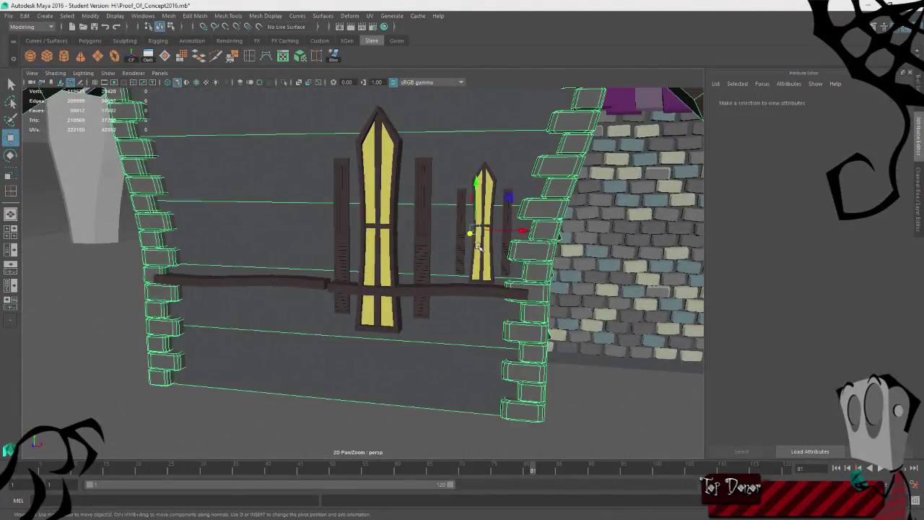
pyautogui.click(486, 247)
pyautogui.press('Delete')
pyautogui.click(450, 294)
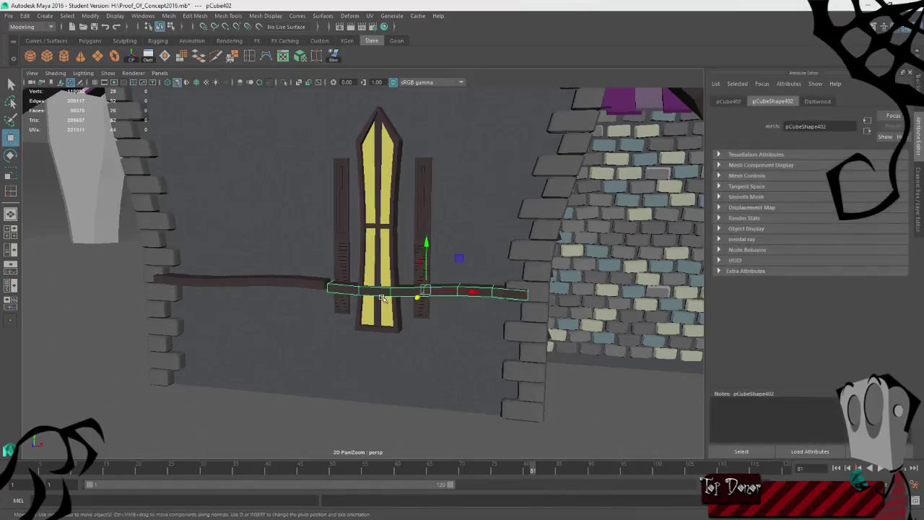
pyautogui.press('Delete')
# - Move the enlarged shuttered window sideways along the end wall, away from the remaining sill beam
pyautogui.click(346, 270)
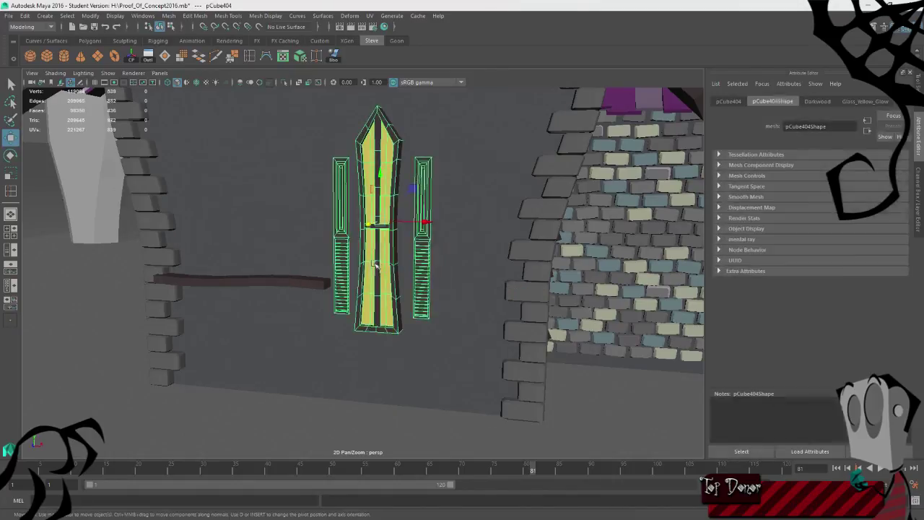
pyautogui.scroll(-10, 421, 292)
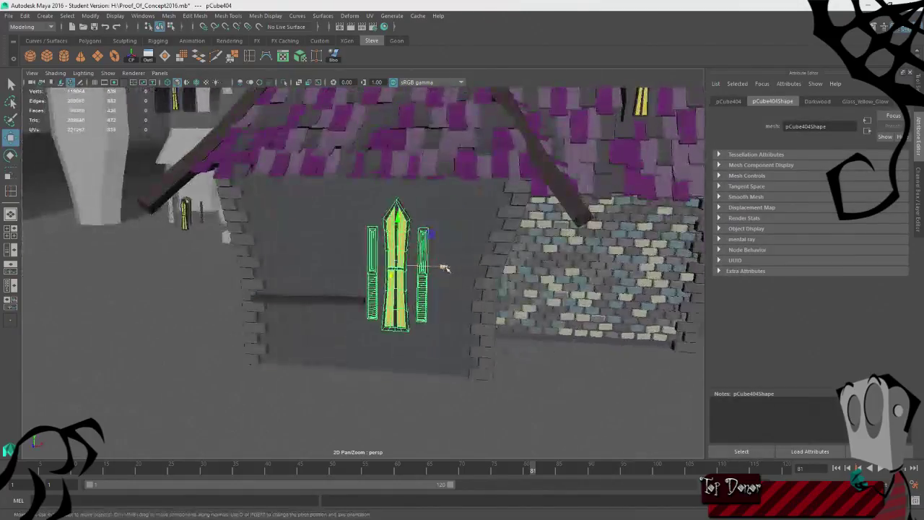
pyautogui.moveTo(444, 268); pyautogui.dragTo(467, 270)
pyautogui.keyDown('alt'); pyautogui.moveTo(471, 306); pyautogui.dragTo(465, 264); pyautogui.keyUp('alt')
# - Delete all faces of both shutters from the enlarged window, keeping only its frame and panes
pyautogui.scroll(5, 464, 263)
pyautogui.moveTo(523, 262); pyautogui.dragTo(523, 269, button='right')
pyautogui.doubleClick(524, 279)
pyautogui.click(615, 304)
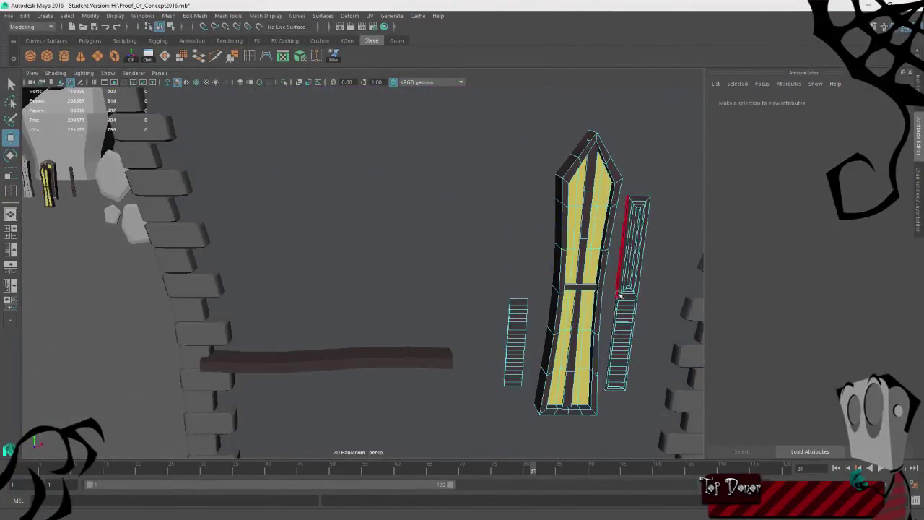
pyautogui.doubleClick(621, 295)
pyautogui.press('Delete')
pyautogui.doubleClick(518, 327)
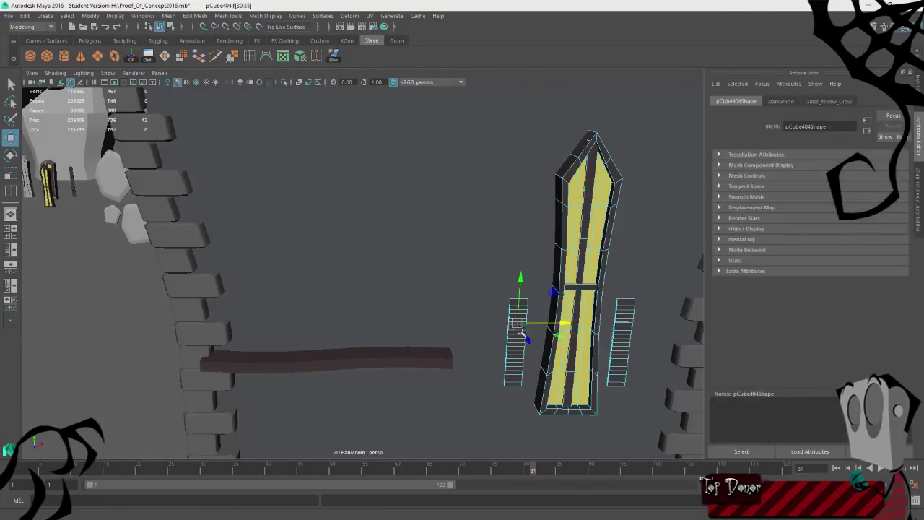
pyautogui.press('Delete')
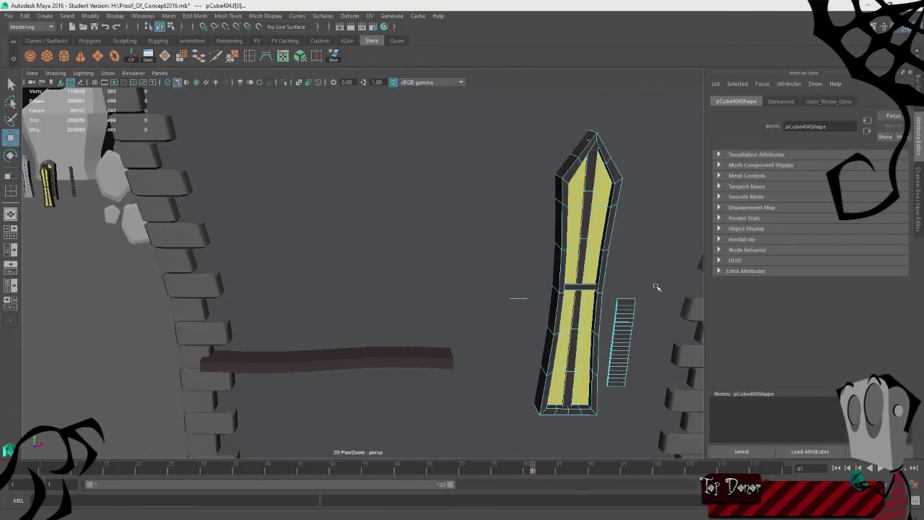
pyautogui.moveTo(655, 287); pyautogui.dragTo(605, 392)
pyautogui.press('Delete')
pyautogui.press('Delete')
pyautogui.moveTo(538, 284); pyautogui.dragTo(517, 311)
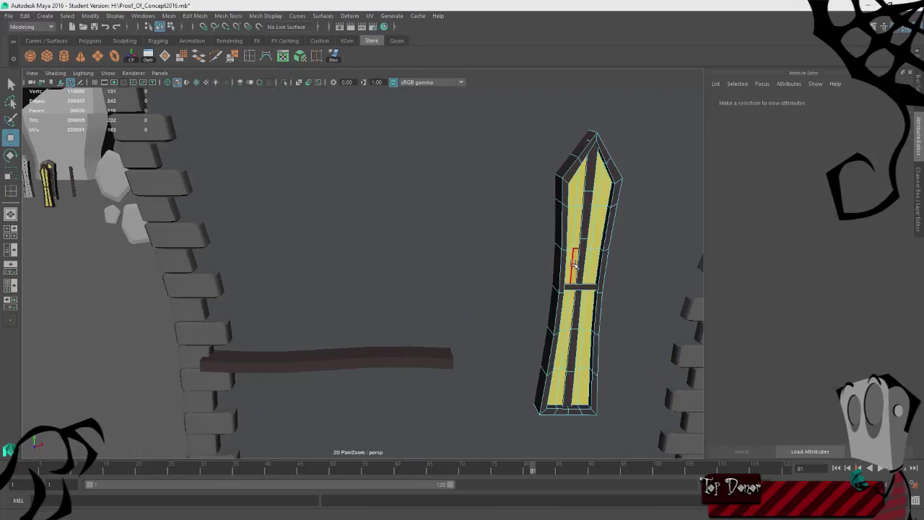
# - Scale the shutterless window up uniformly until it spans nearly the full height of the end wall
pyautogui.moveTo(574, 264); pyautogui.dragTo(620, 221, button='right')
pyautogui.click(549, 264)
pyautogui.click(580, 267)
pyautogui.scroll(-5, 578, 277)
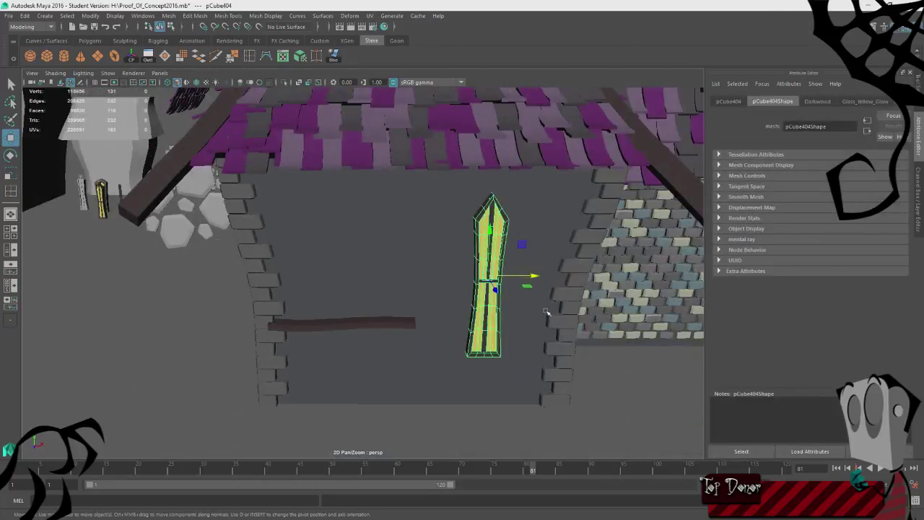
pyautogui.press('r')
pyautogui.moveTo(485, 280); pyautogui.dragTo(516, 295)
pyautogui.keyDown('alt'); pyautogui.moveTo(507, 297); pyautogui.dragTo(526, 298); pyautogui.keyUp('alt')
pyautogui.press('w')
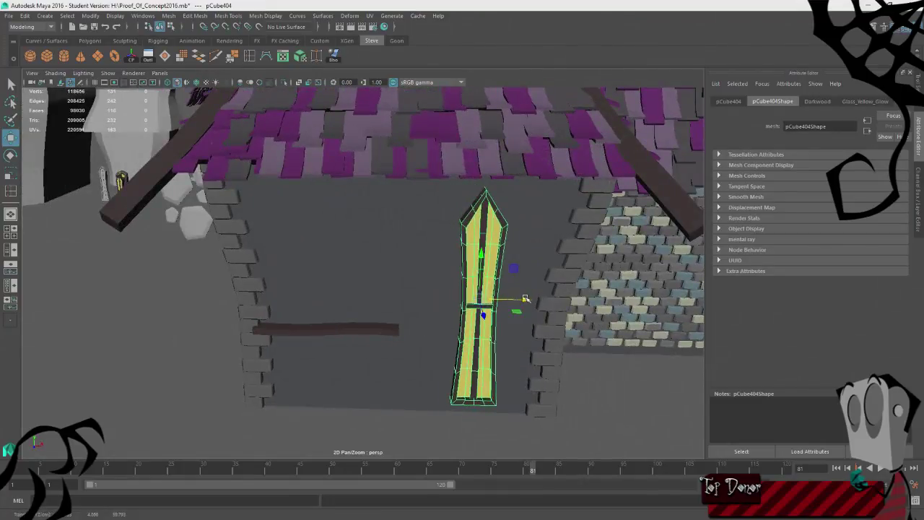
# - Duplicate the tall window into an evenly spaced row of three across the end wall
pyautogui.keyDown('alt'); pyautogui.moveTo(526, 298); pyautogui.dragTo(285, 379, button='right'); pyautogui.keyUp('alt')
pyautogui.keyDown('alt'); pyautogui.moveTo(285, 379); pyautogui.dragTo(345, 381); pyautogui.keyUp('alt')
pyautogui.keyDown('alt'); pyautogui.moveTo(515, 258); pyautogui.dragTo(425, 302); pyautogui.keyUp('alt')
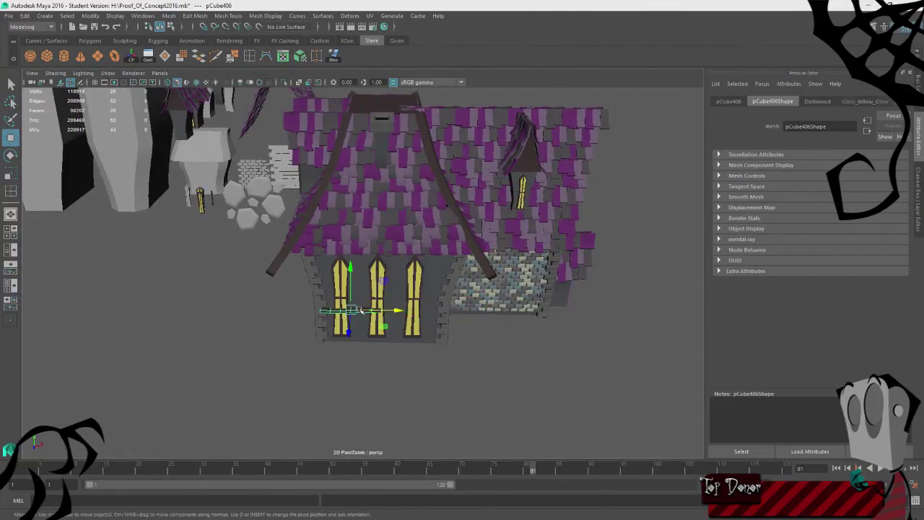
# - Delete the remaining sill beam and shift the three tall windows to the centre of the end wall
pyautogui.click(388, 349)
pyautogui.click(377, 307)
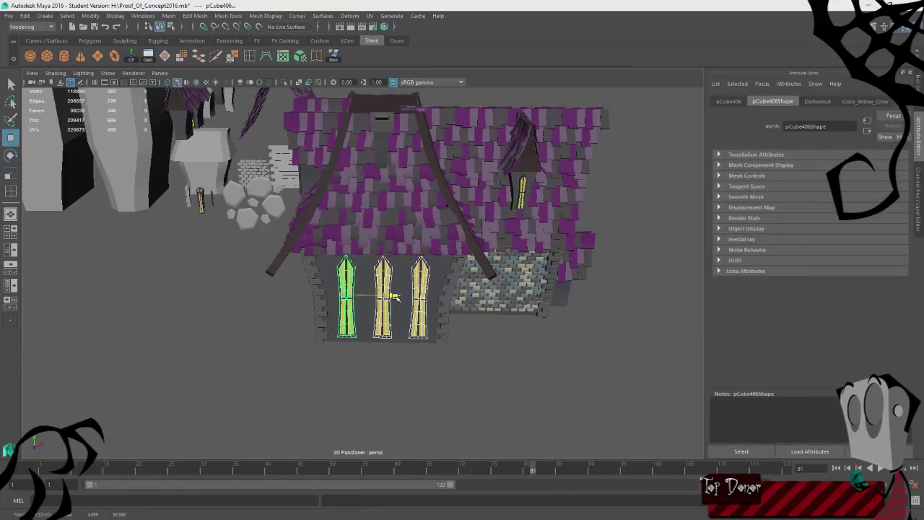
pyautogui.click(451, 402)
# - Examine the house from several sides, checking its windows, dormers and roof beside the other models
pyautogui.keyDown('alt'); pyautogui.moveTo(451, 402); pyautogui.dragTo(513, 369); pyautogui.keyUp('alt')
pyautogui.keyDown('alt'); pyautogui.moveTo(513, 369); pyautogui.dragTo(508, 386, button='middle'); pyautogui.keyUp('alt')
pyautogui.scroll(3, 422, 246)
pyautogui.click(411, 219)
pyautogui.moveTo(425, 292)
pyautogui.keyDown('alt'); pyautogui.mouseDown()
pyautogui.moveTo(388, 305)
pyautogui.moveTo(390, 295)
pyautogui.moveTo(422, 303)
pyautogui.mouseUp(); pyautogui.keyUp('alt')
pyautogui.click(356, 361)
pyautogui.keyDown('alt'); pyautogui.moveTo(357, 361); pyautogui.dragTo(389, 373); pyautogui.keyUp('alt')
pyautogui.click(390, 373)
pyautogui.keyDown('alt'); pyautogui.moveTo(275, 376); pyautogui.dragTo(570, 328); pyautogui.keyUp('alt')
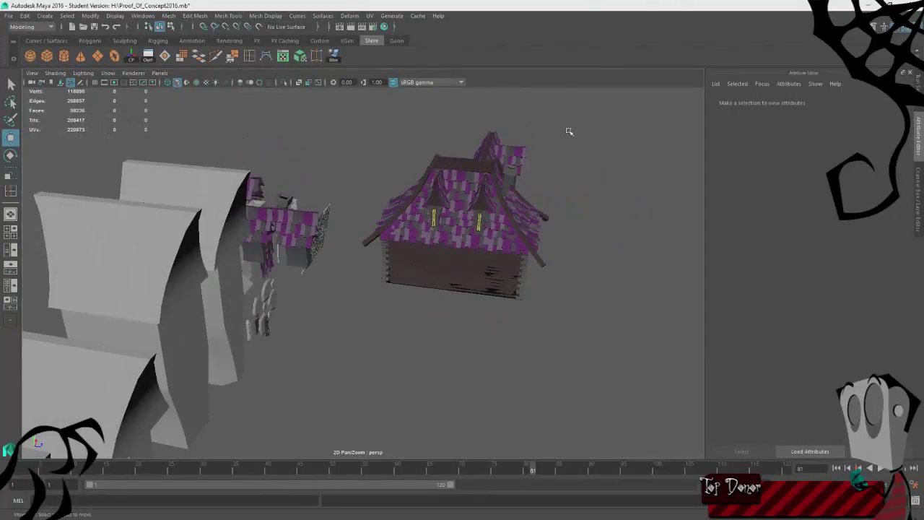
pyautogui.keyDown('alt'); pyautogui.moveTo(383, 324); pyautogui.dragTo(306, 355); pyautogui.keyUp('alt')
pyautogui.click(306, 355)
pyautogui.keyDown('alt'); pyautogui.moveTo(212, 368); pyautogui.dragTo(322, 364); pyautogui.keyUp('alt')
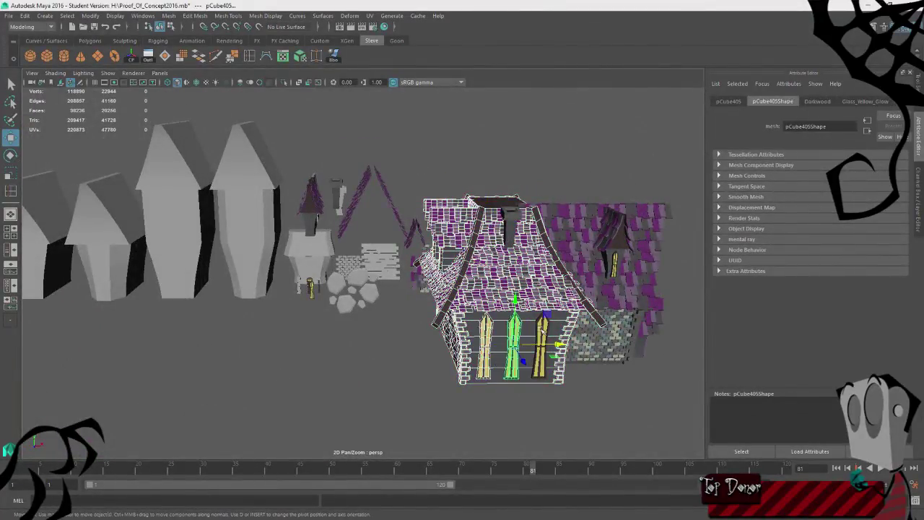
# - Select all parts of the large house, including its three tall windows, and combine them into a single mesh
pyautogui.keyDown('shift'); pyautogui.click(542, 332); pyautogui.keyUp('shift')
pyautogui.scroll(-3, 541, 334)
pyautogui.keyDown('alt'); pyautogui.moveTo(491, 353); pyautogui.dragTo(431, 452); pyautogui.keyUp('alt')
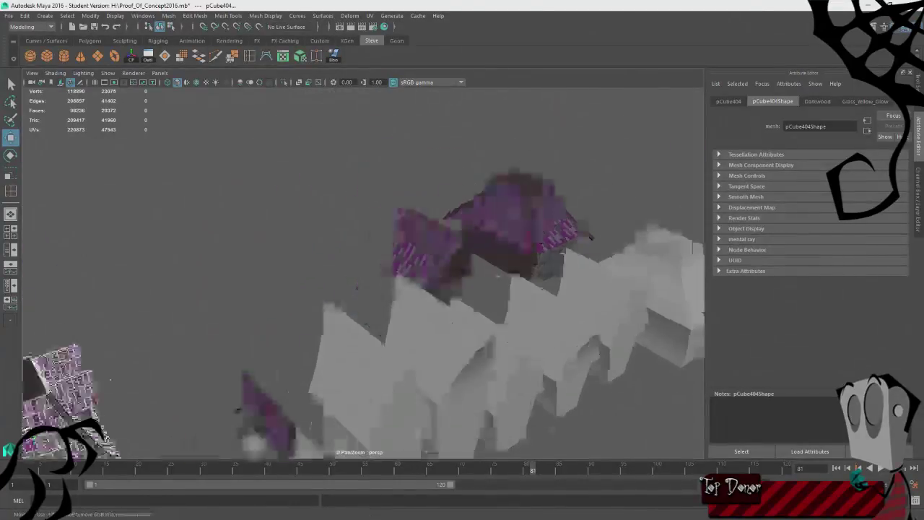
pyautogui.press('f')
pyautogui.click(366, 339)
pyautogui.keyDown('alt'); pyautogui.moveTo(366, 339); pyautogui.dragTo(383, 281); pyautogui.keyUp('alt')
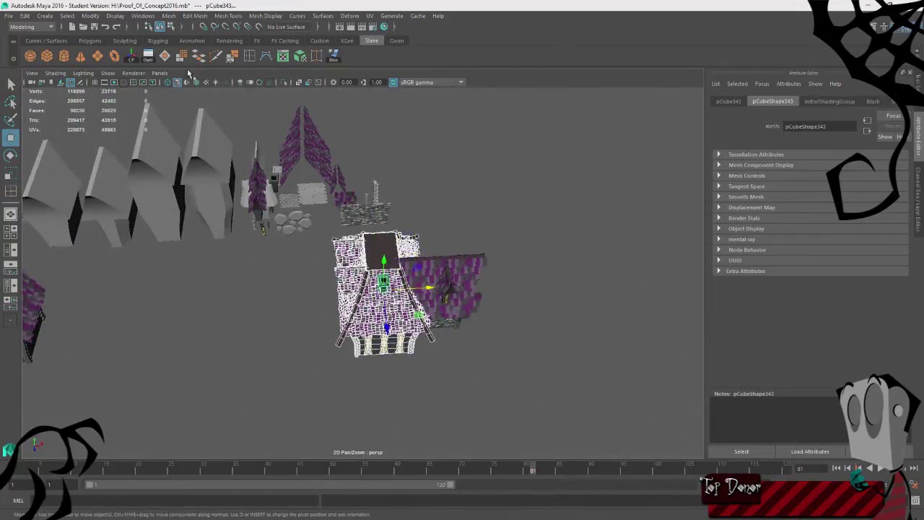
pyautogui.click(172, 17)
pyautogui.click(201, 52)
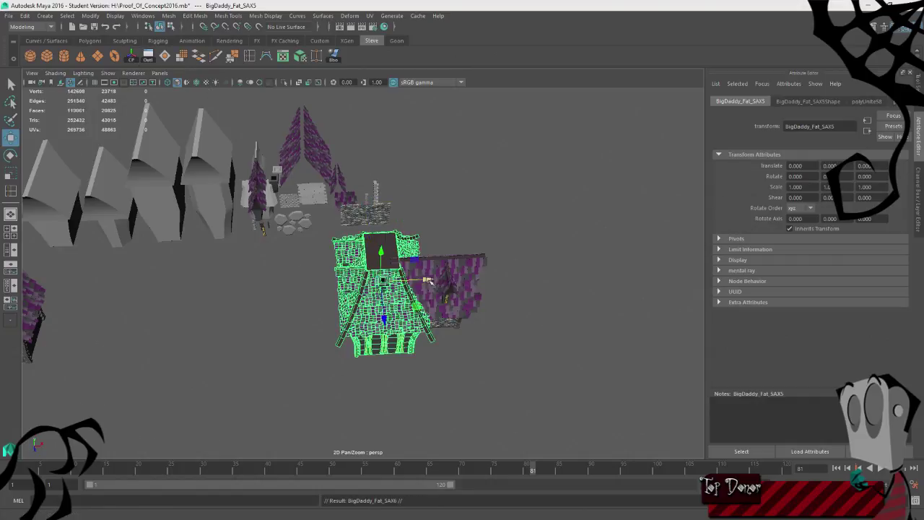
# - Duplicate the combined large house and place the copy in front of the older large house in the house row
pyautogui.moveTo(430, 281); pyautogui.dragTo(190, 293)
pyautogui.keyDown('alt'); pyautogui.moveTo(268, 295); pyautogui.dragTo(449, 215, button='middle'); pyautogui.keyUp('alt')
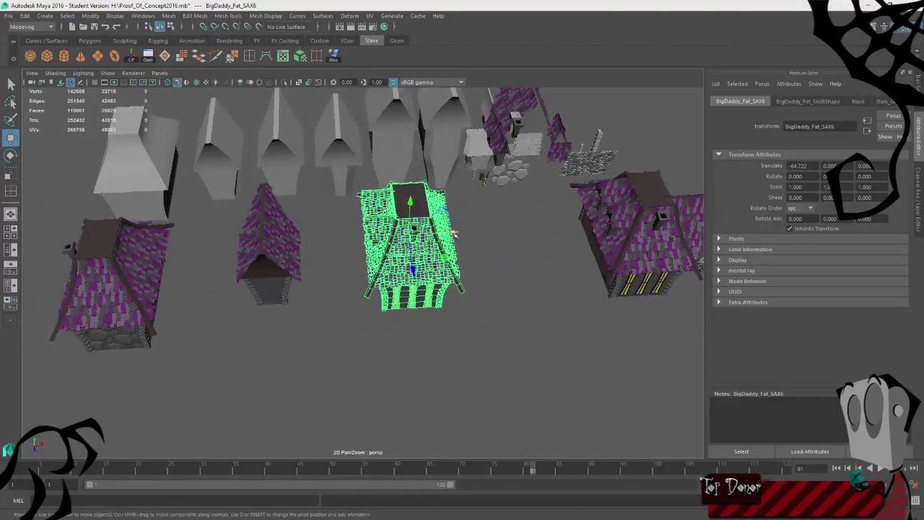
pyautogui.moveTo(453, 233); pyautogui.dragTo(171, 274)
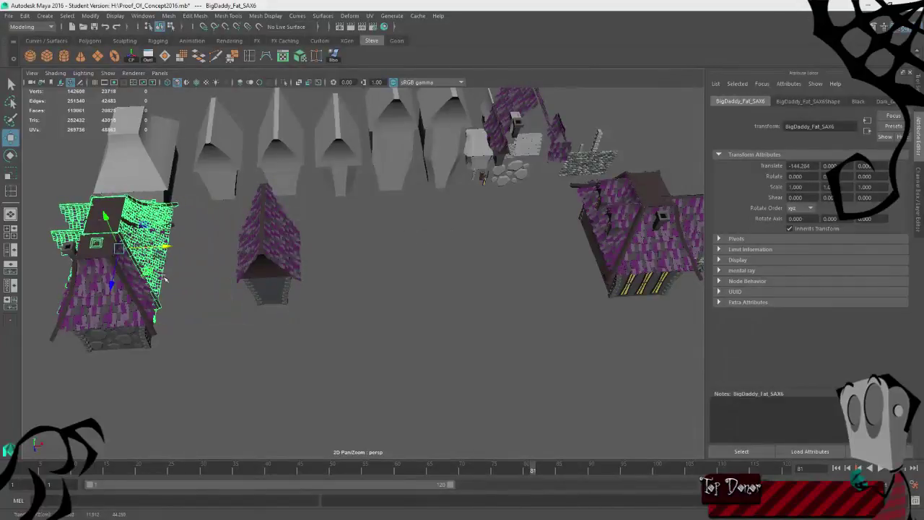
pyautogui.click(110, 279)
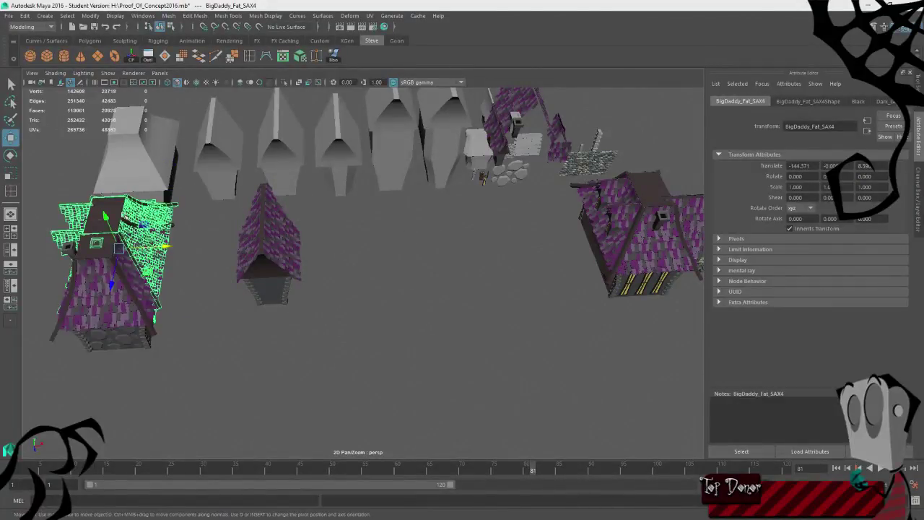
pyautogui.moveTo(112, 283); pyautogui.dragTo(75, 455)
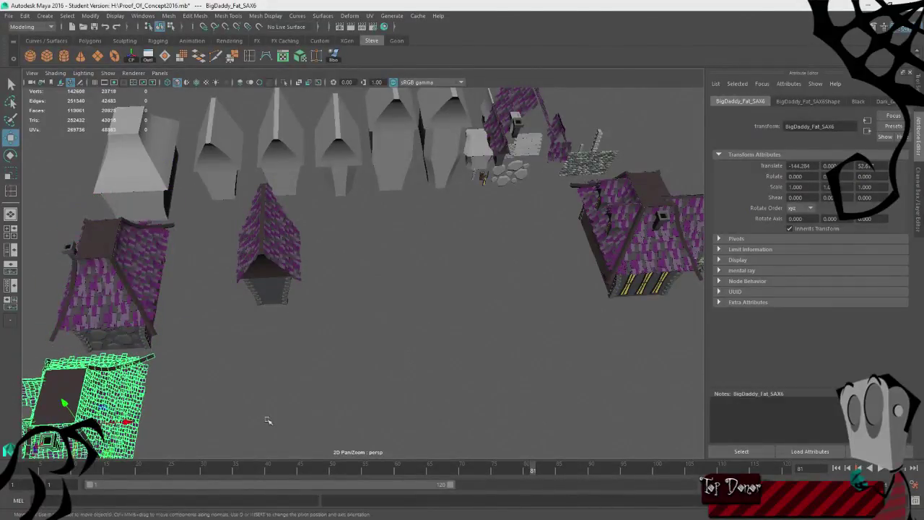
pyautogui.click(268, 420)
# - Select all parts of the narrow gabled house, including its dormer and small entrance porch, and combine them into a single mesh
pyautogui.keyDown('alt'); pyautogui.moveTo(268, 421); pyautogui.dragTo(210, 390); pyautogui.keyUp('alt')
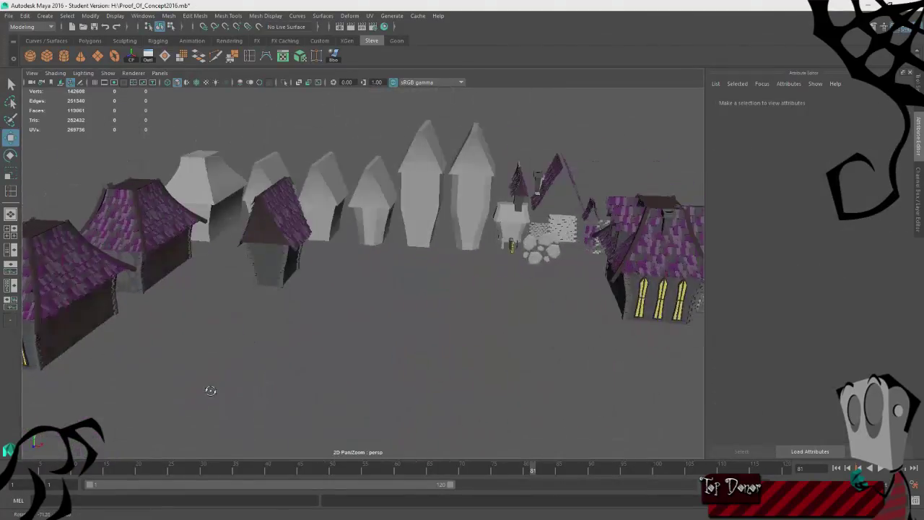
pyautogui.keyDown('alt'); pyautogui.moveTo(520, 336); pyautogui.dragTo(332, 359, button='middle'); pyautogui.keyUp('alt')
pyautogui.keyDown('alt'); pyautogui.moveTo(332, 359); pyautogui.dragTo(419, 356); pyautogui.keyUp('alt')
pyautogui.keyDown('alt'); pyautogui.moveTo(529, 375); pyautogui.dragTo(498, 357); pyautogui.keyUp('alt')
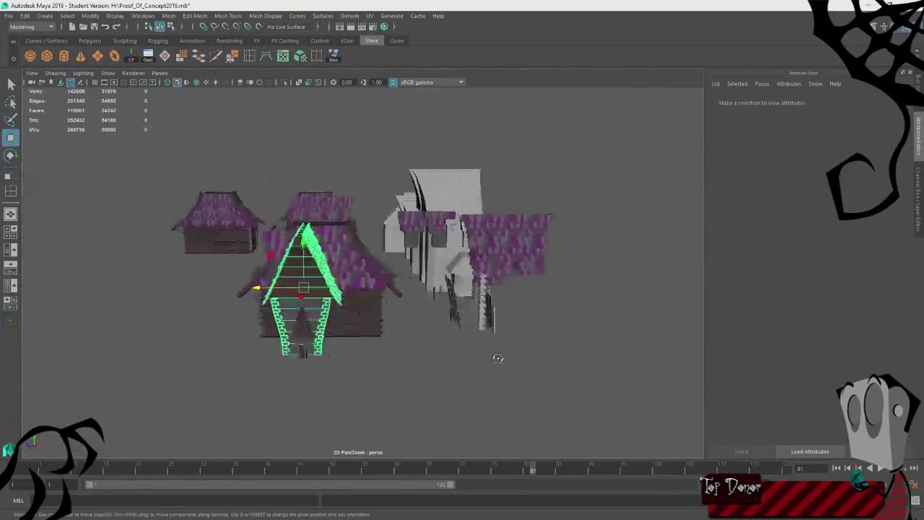
pyautogui.scroll(5, 433, 377)
pyautogui.keyDown('alt'); pyautogui.moveTo(339, 368); pyautogui.dragTo(379, 373); pyautogui.keyUp('alt')
pyautogui.click(380, 373)
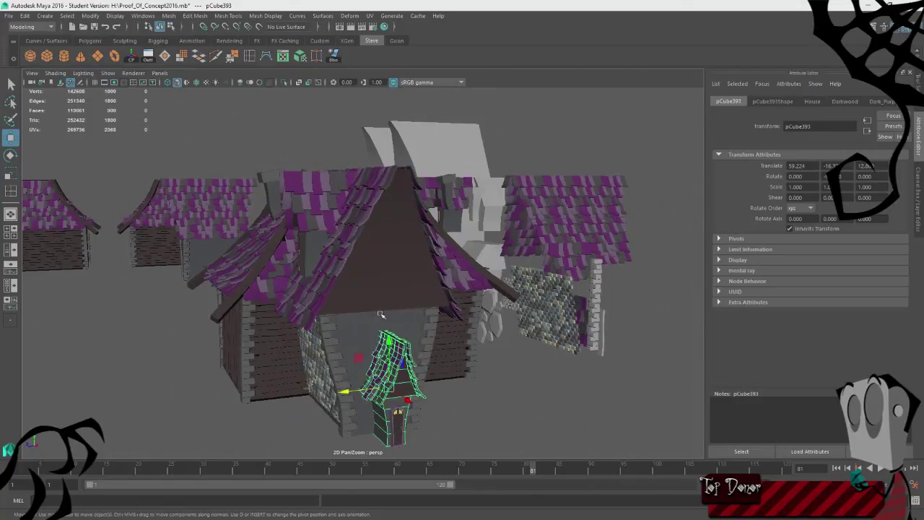
pyautogui.keyDown('shift'); pyautogui.click(358, 292); pyautogui.keyUp('shift')
pyautogui.keyDown('alt'); pyautogui.moveTo(281, 297); pyautogui.dragTo(348, 308); pyautogui.keyUp('alt')
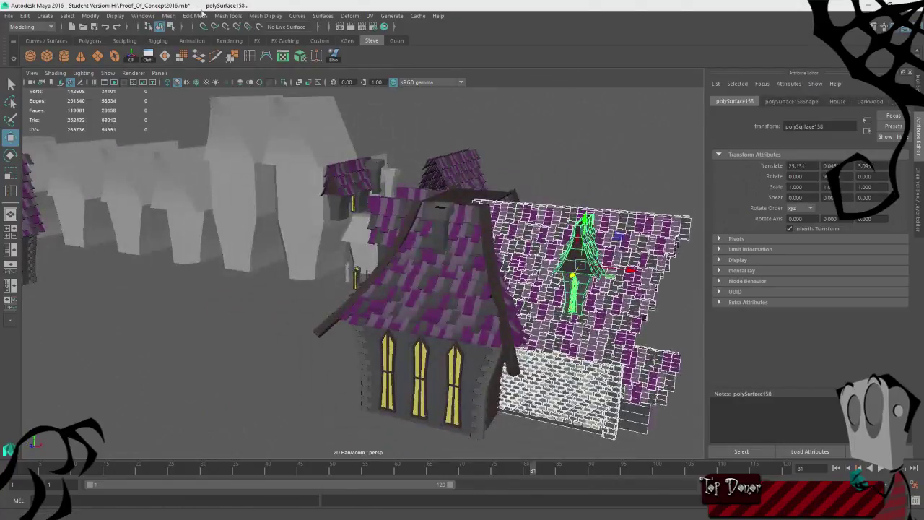
pyautogui.click(168, 16)
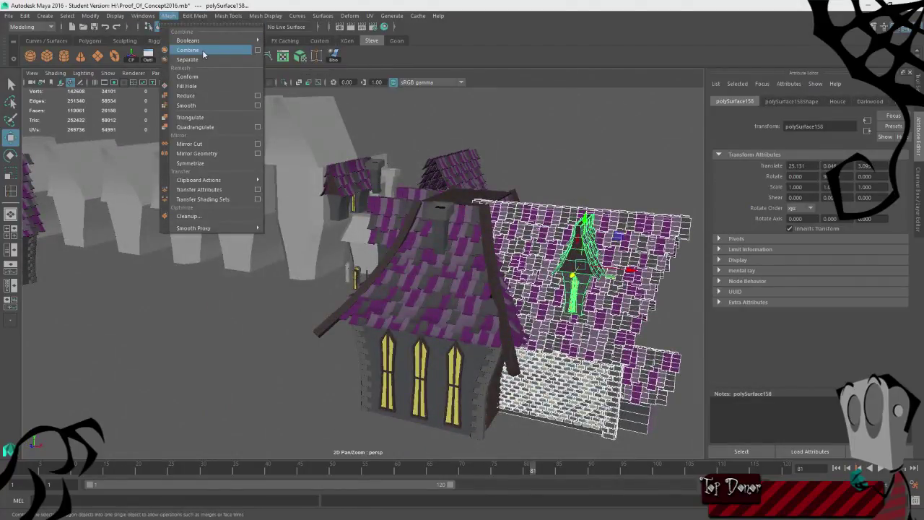
pyautogui.click(204, 55)
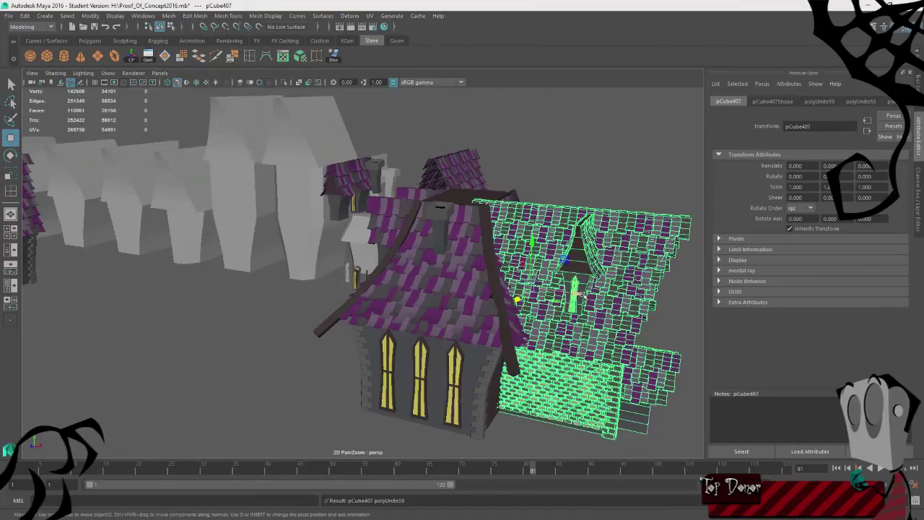
# - Duplicate the combined gabled house and place the copy in front of the older gabled house in the row
pyautogui.moveTo(580, 294); pyautogui.dragTo(265, 261)
pyautogui.keyDown('alt'); pyautogui.moveTo(236, 319); pyautogui.dragTo(259, 329); pyautogui.keyUp('alt')
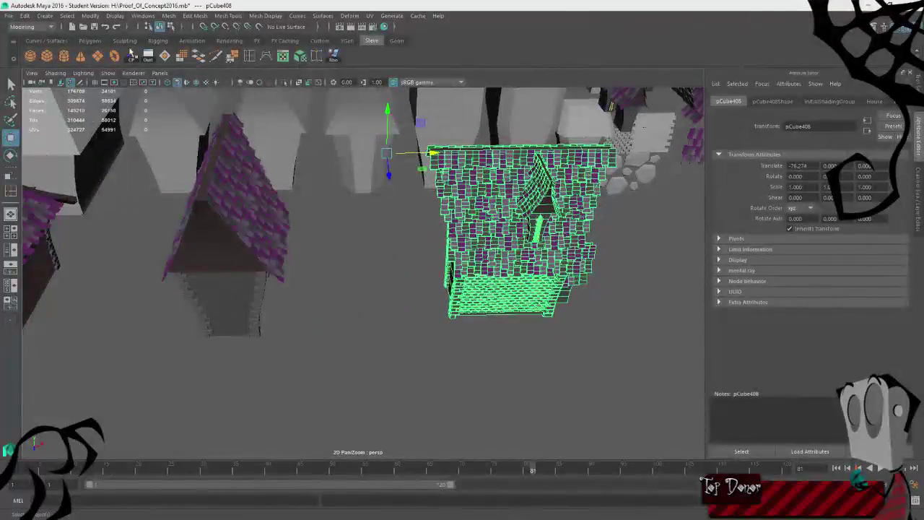
pyautogui.moveTo(556, 230); pyautogui.dragTo(319, 232)
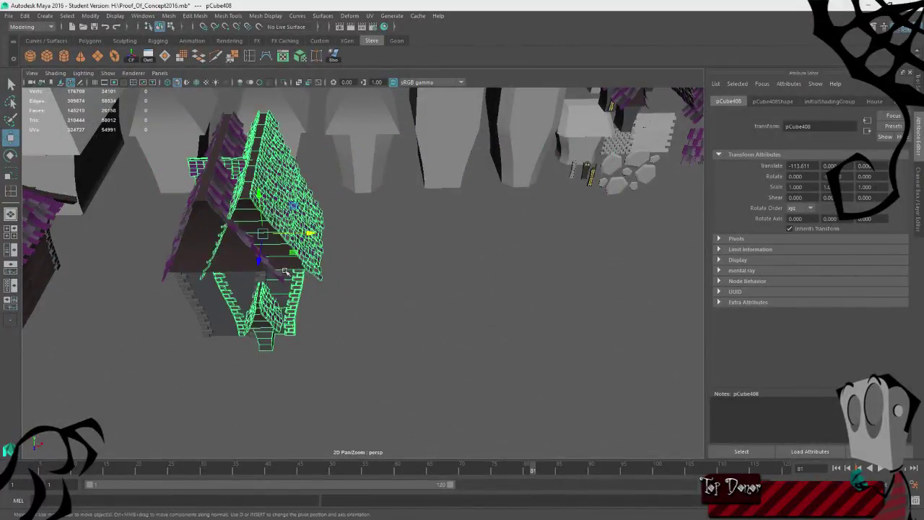
pyautogui.moveTo(295, 252); pyautogui.dragTo(225, 393)
pyautogui.click(324, 357)
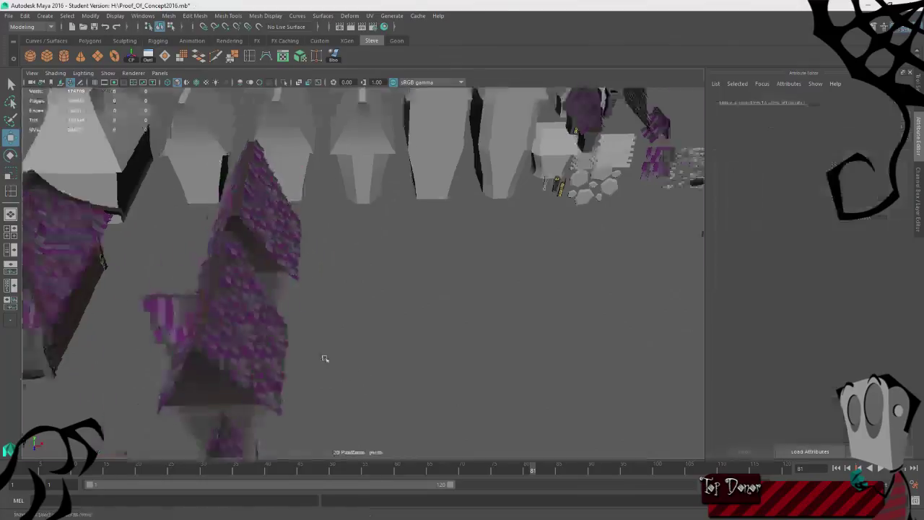
# - Duplicate the steep pair of tiled roof slopes and move the copy over to the nearest tall blockout house
pyautogui.keyDown('alt'); pyautogui.moveTo(324, 357); pyautogui.dragTo(301, 392); pyautogui.keyUp('alt')
pyautogui.click(397, 309)
pyautogui.click(378, 340)
pyautogui.click(310, 303)
pyautogui.keyDown('alt'); pyautogui.moveTo(311, 303); pyautogui.dragTo(485, 416); pyautogui.keyUp('alt')
pyautogui.keyDown('alt'); pyautogui.moveTo(485, 416); pyautogui.dragTo(560, 386, button='right'); pyautogui.keyUp('alt')
pyautogui.keyDown('alt'); pyautogui.moveTo(559, 386); pyautogui.dragTo(487, 277); pyautogui.keyUp('alt')
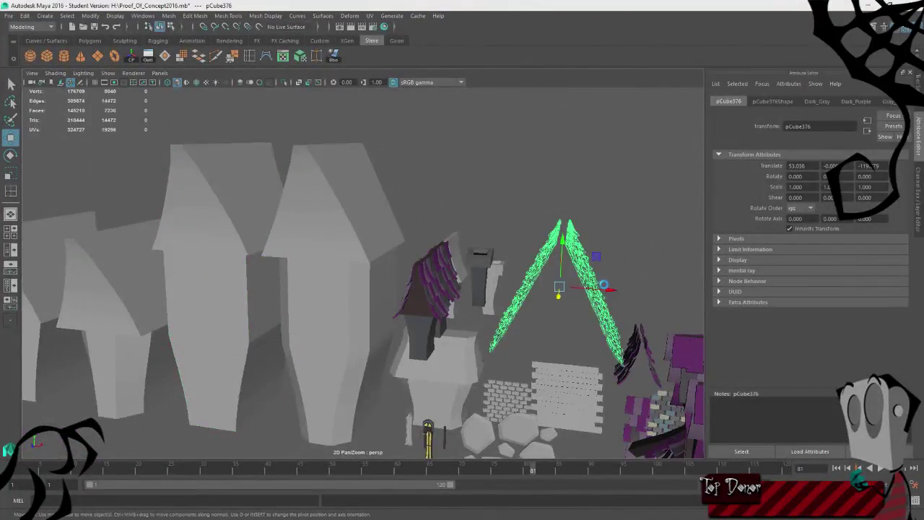
pyautogui.keyDown('alt'); pyautogui.moveTo(462, 247); pyautogui.dragTo(258, 209); pyautogui.keyUp('alt')
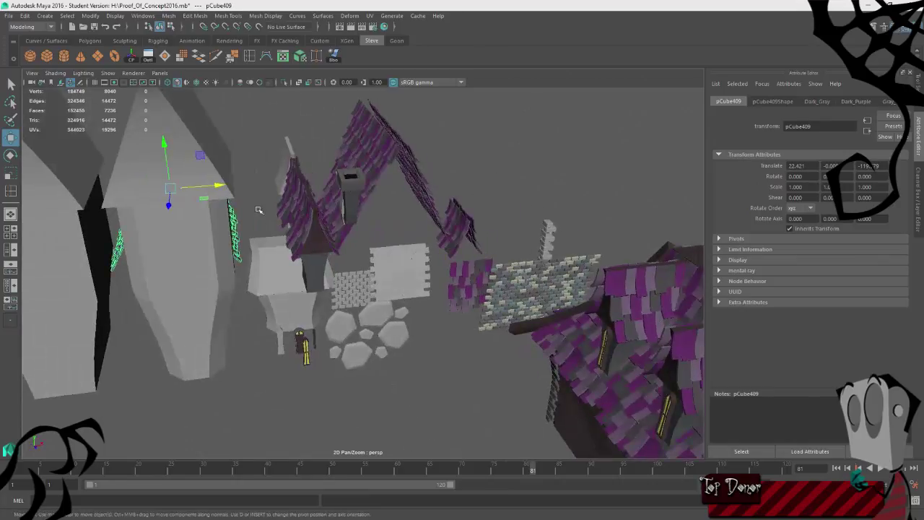
# - Duplicate the two tall grey blockout houses and pull the copies forward out of the blockout row
pyautogui.keyDown('alt'); pyautogui.moveTo(362, 285); pyautogui.dragTo(333, 193); pyautogui.keyUp('alt')
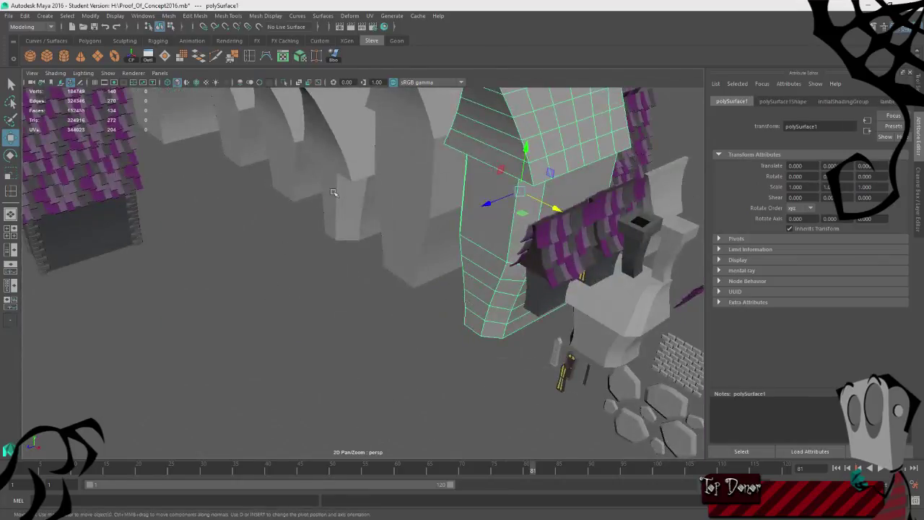
pyautogui.moveTo(412, 160); pyautogui.dragTo(106, 273)
pyautogui.click(472, 215)
pyautogui.moveTo(484, 208); pyautogui.dragTo(143, 339)
# - Move the tiled roof copy forward toward the copied tall blockout houses
pyautogui.click(622, 150)
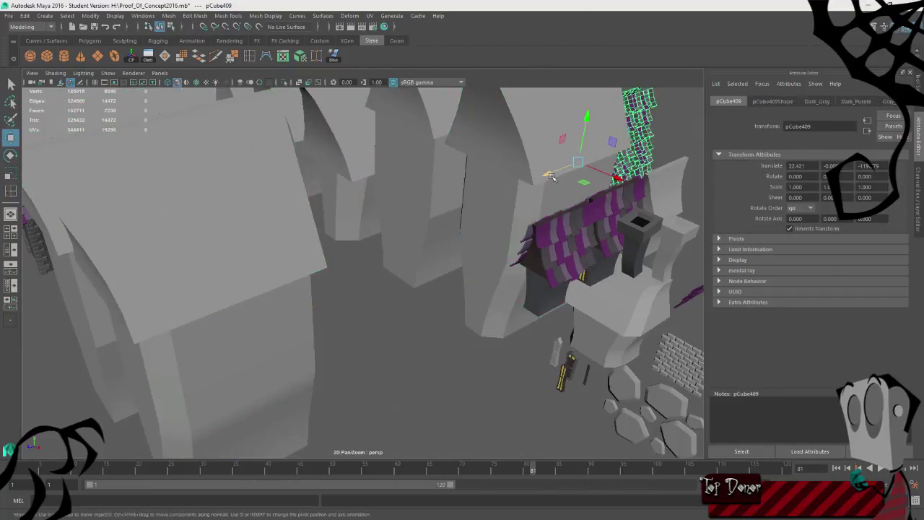